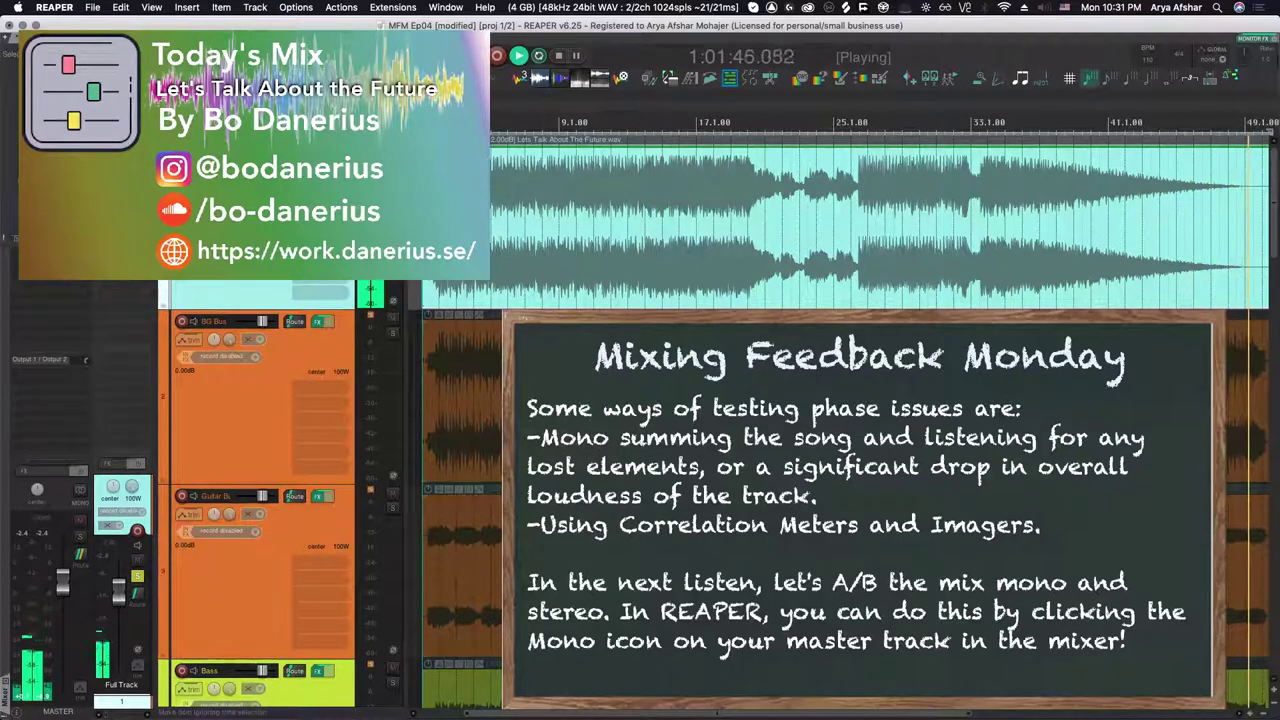
Restart playback of the full track and compare the mix in stereo and mono by toggling the master's mono output
key(space)
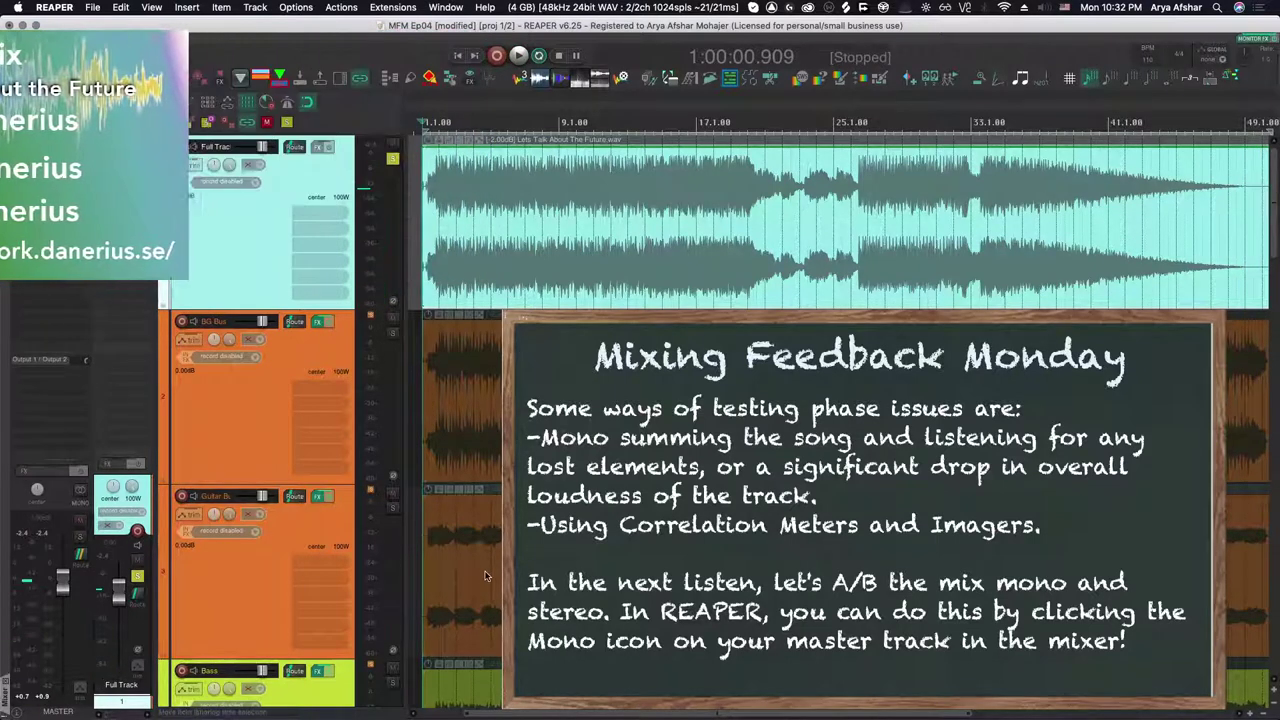
key(space)
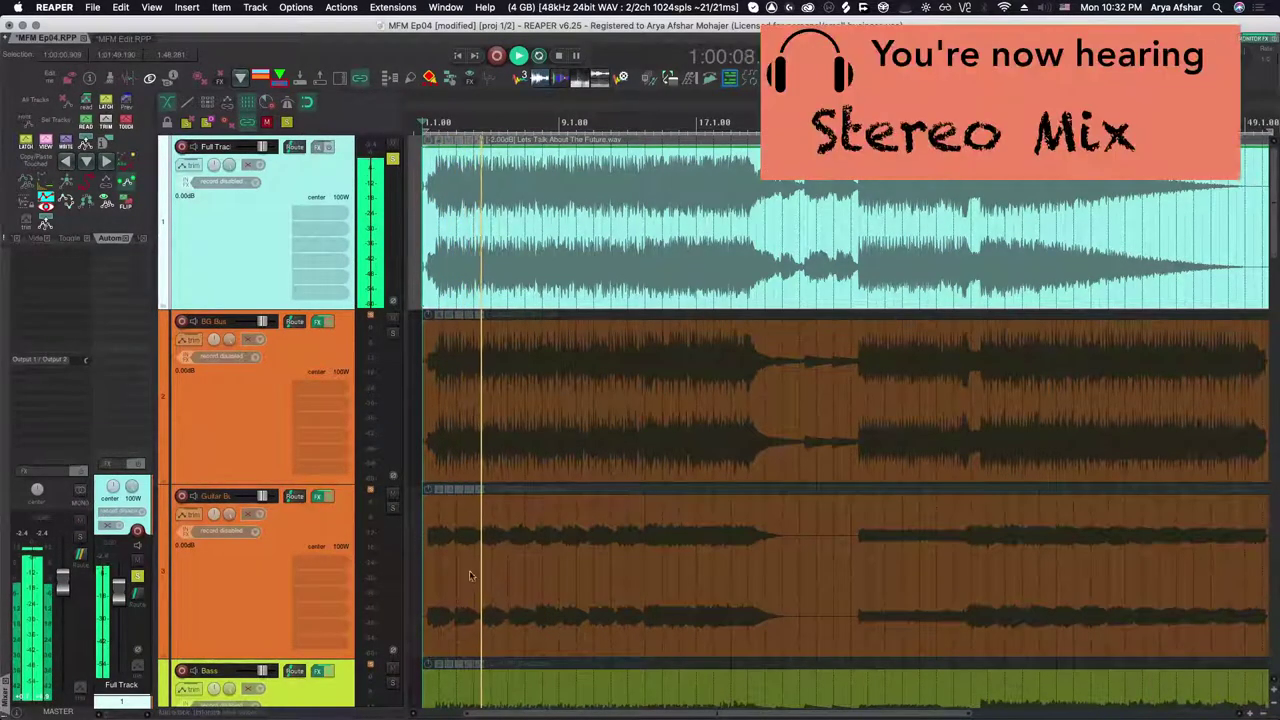
click(81, 494)
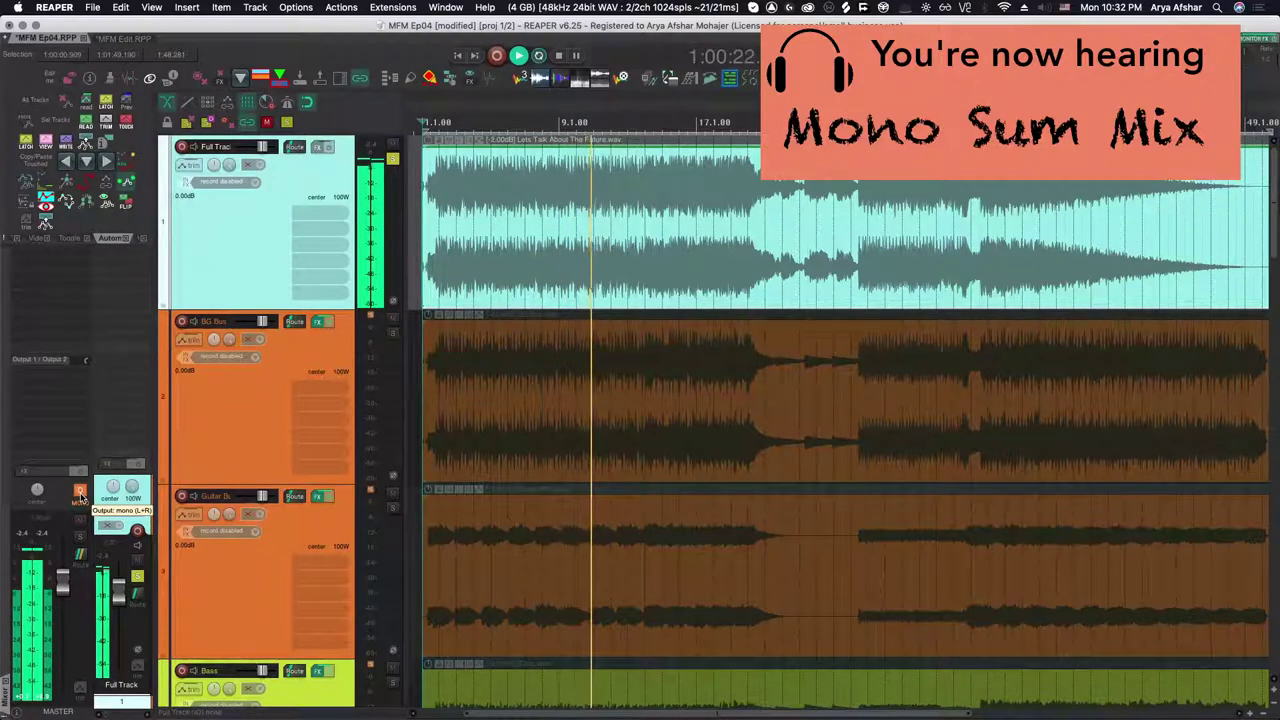
click(80, 494)
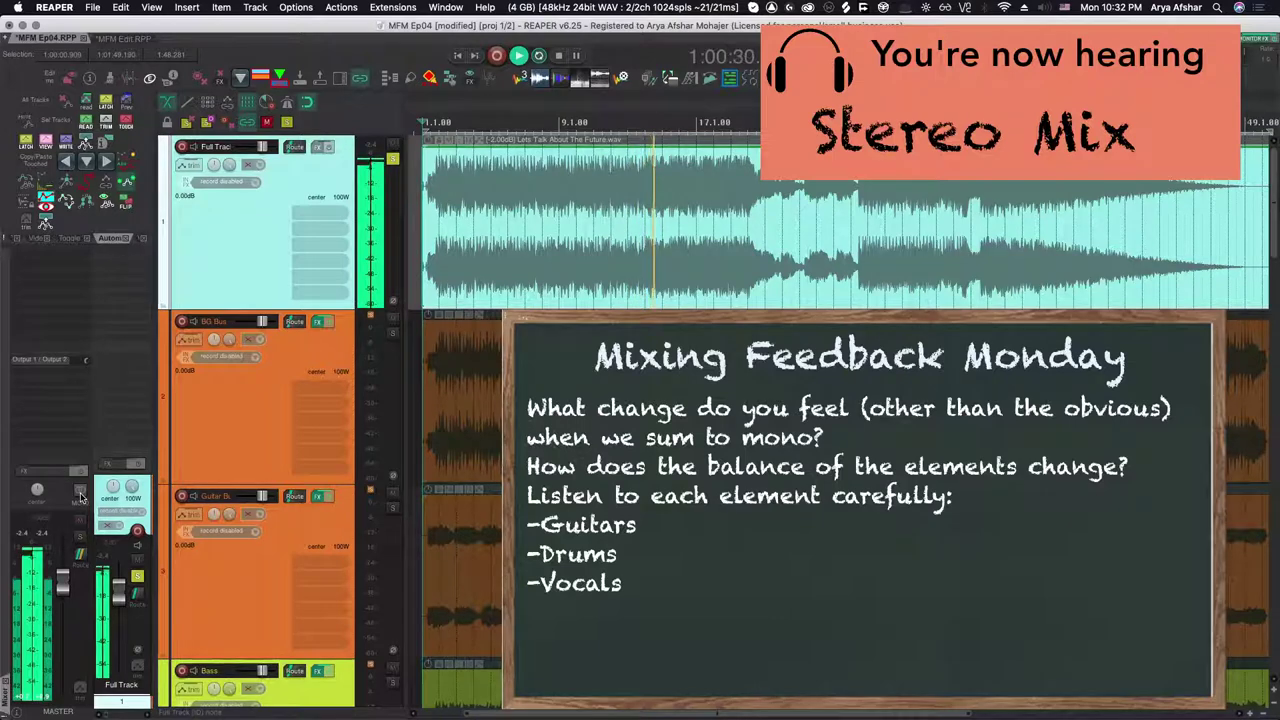
click(80, 494)
click(80, 494)
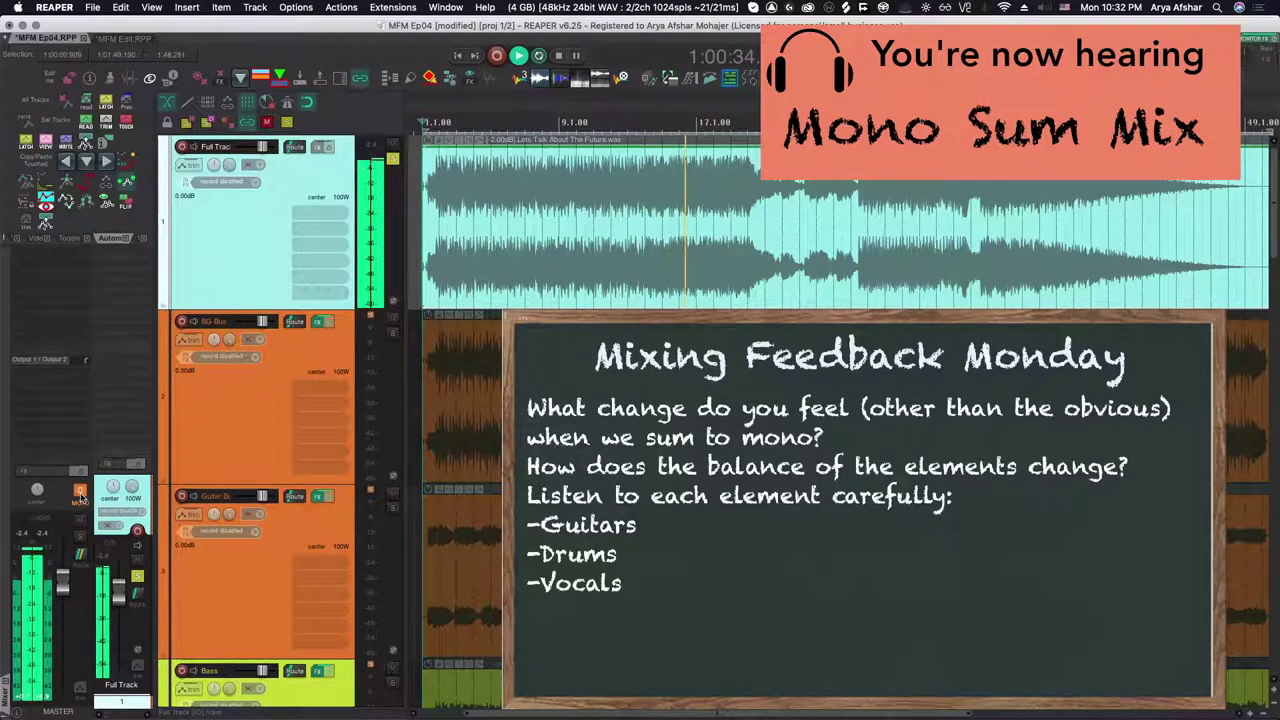
click(80, 494)
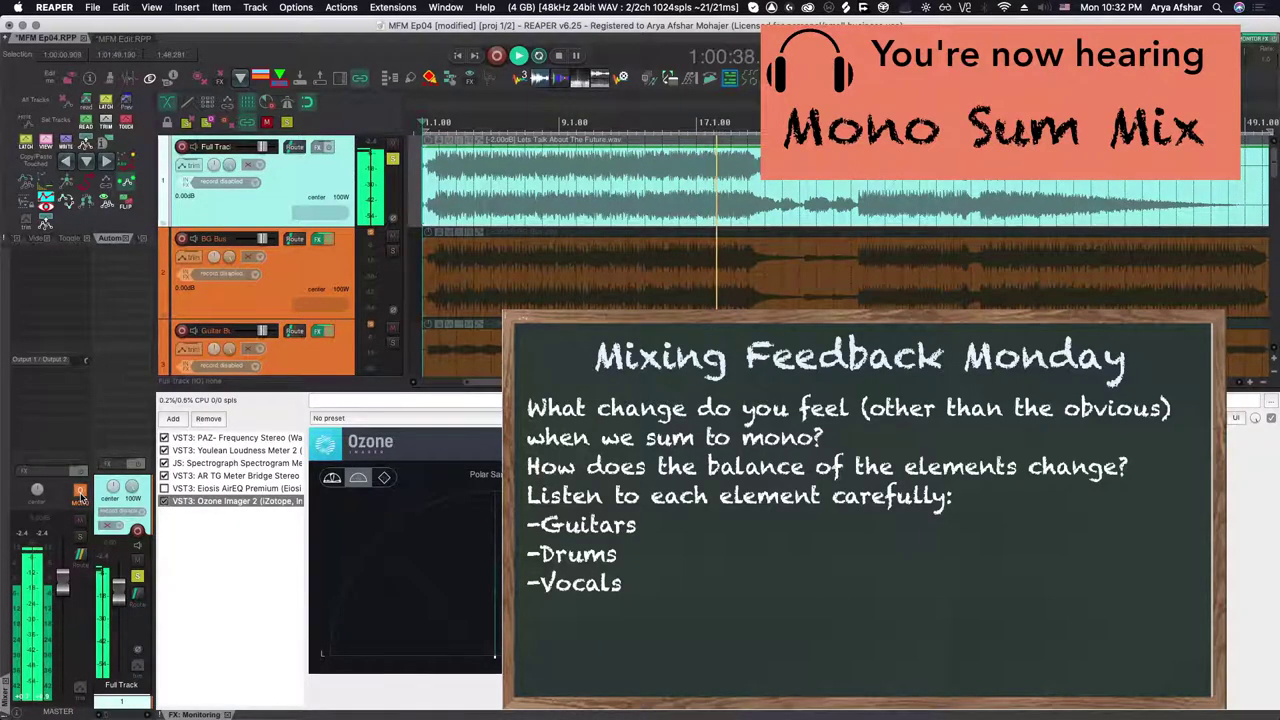
click(80, 494)
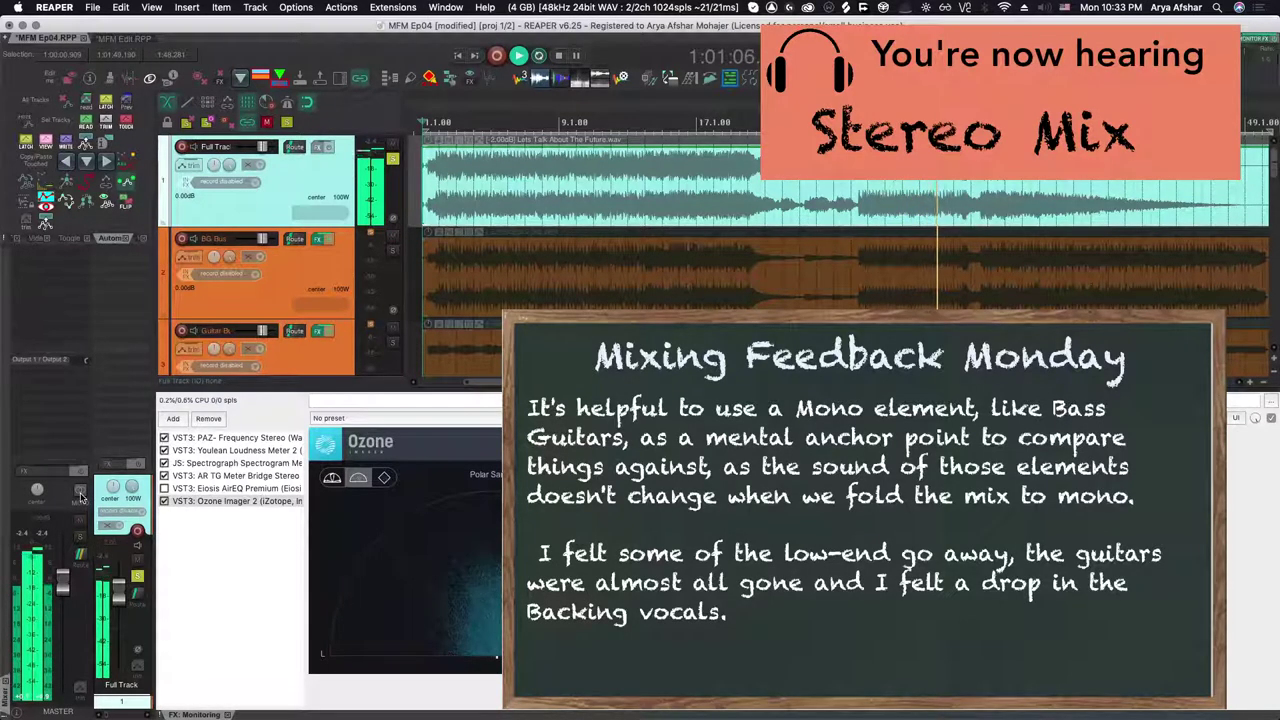
click(80, 492)
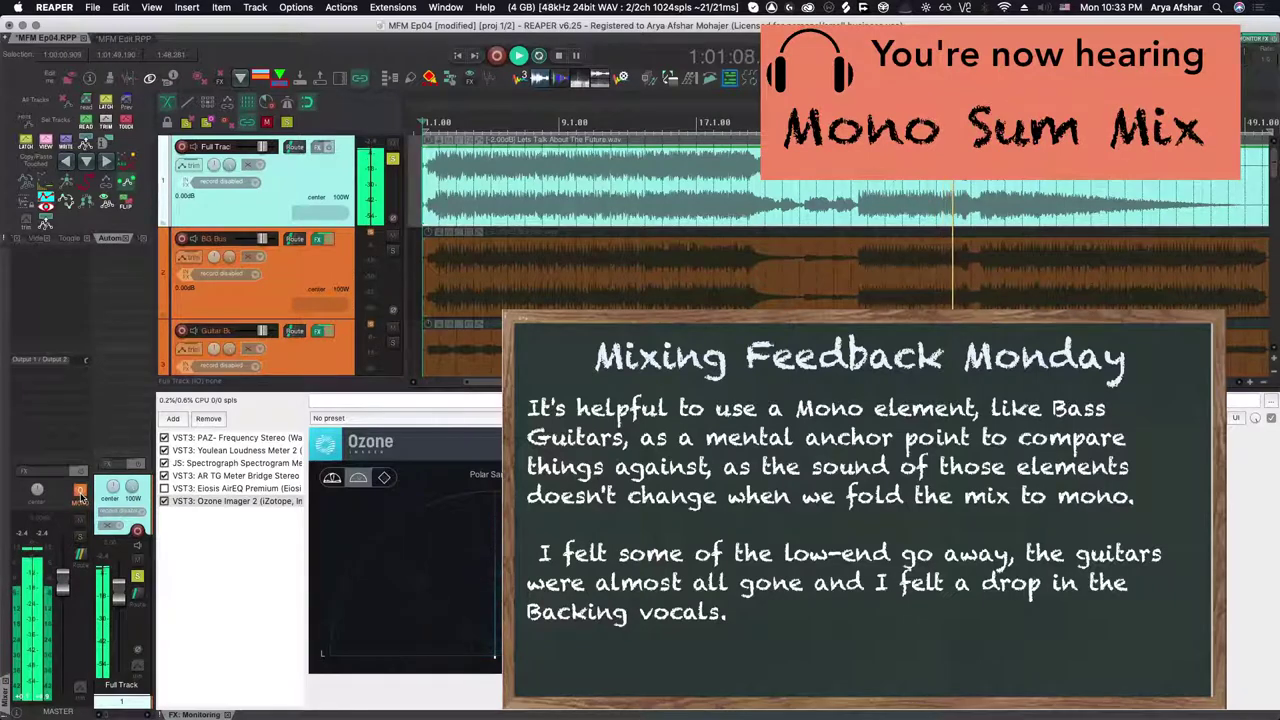
click(80, 493)
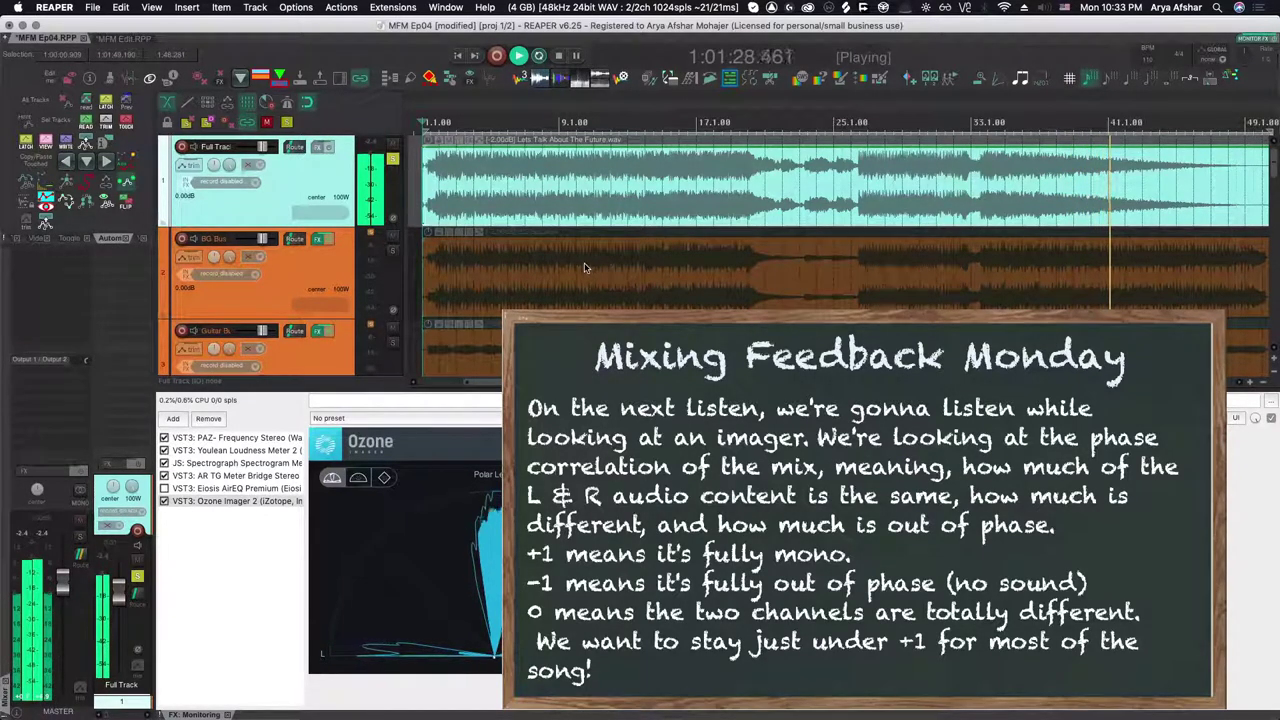
Replay the mix from the start with Ozone Imager in Polar Sample view and compare the phase image in mono and stereo
key(Home)
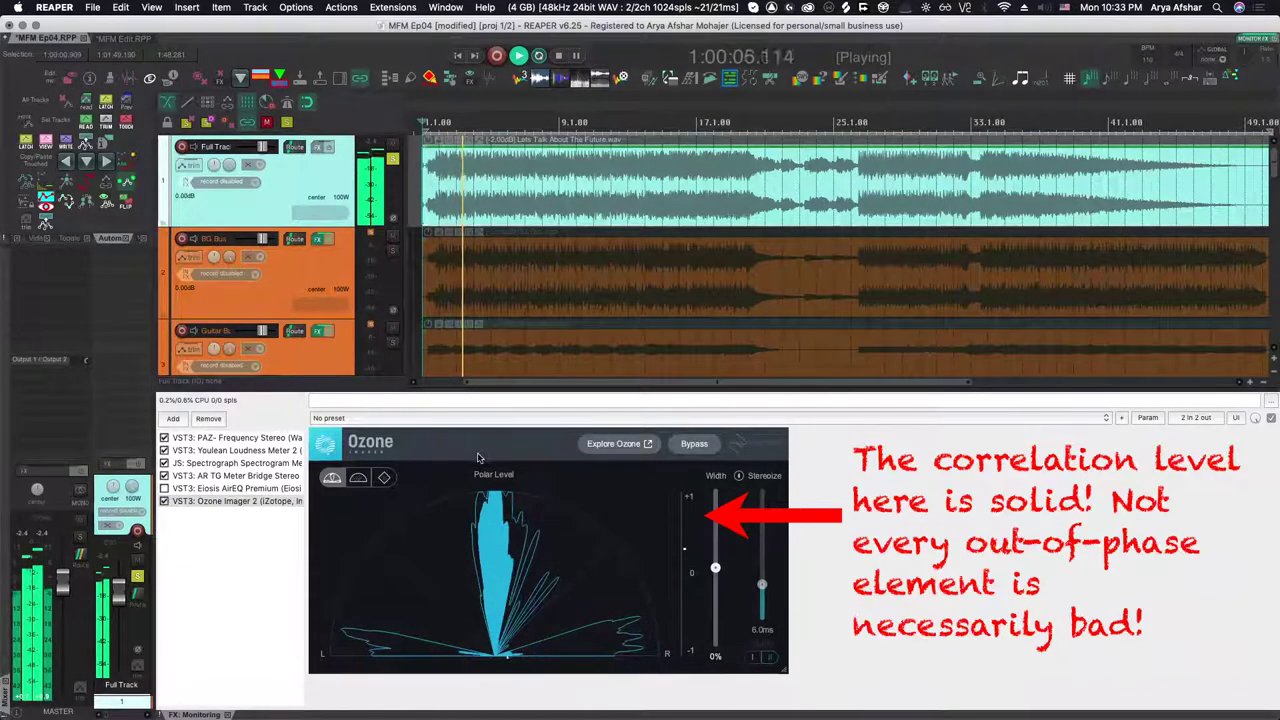
click(358, 479)
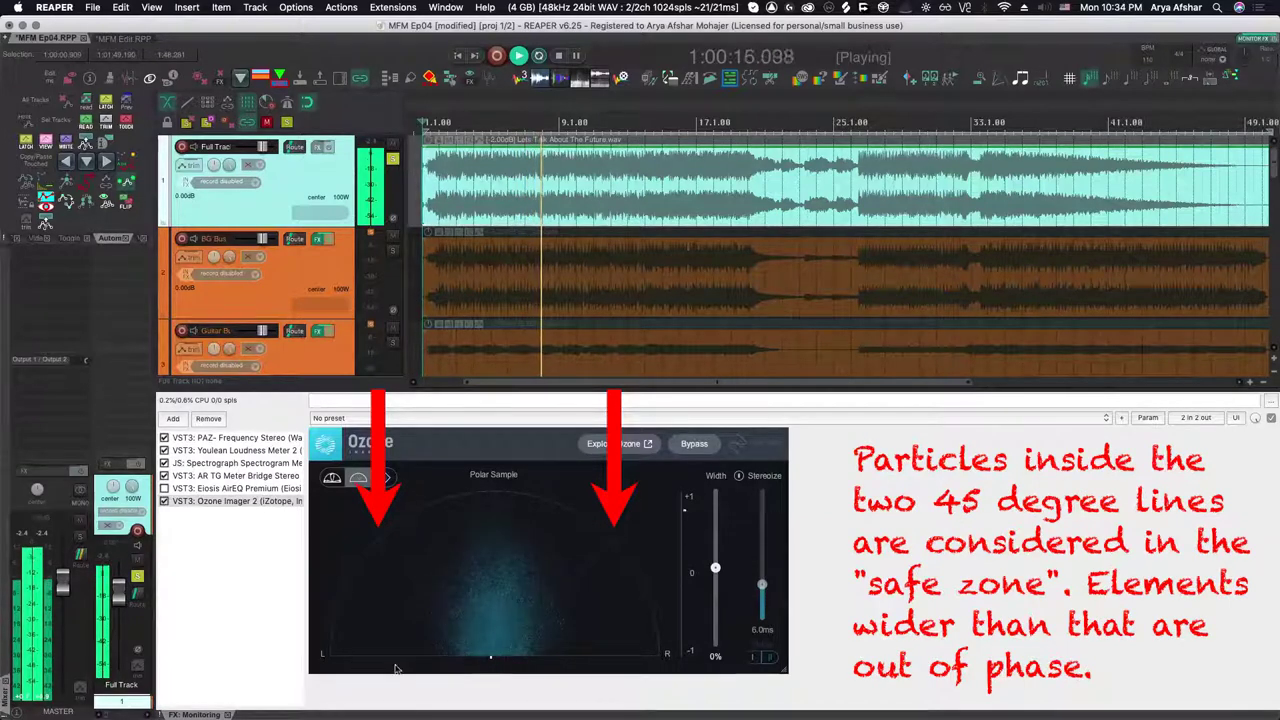
click(80, 493)
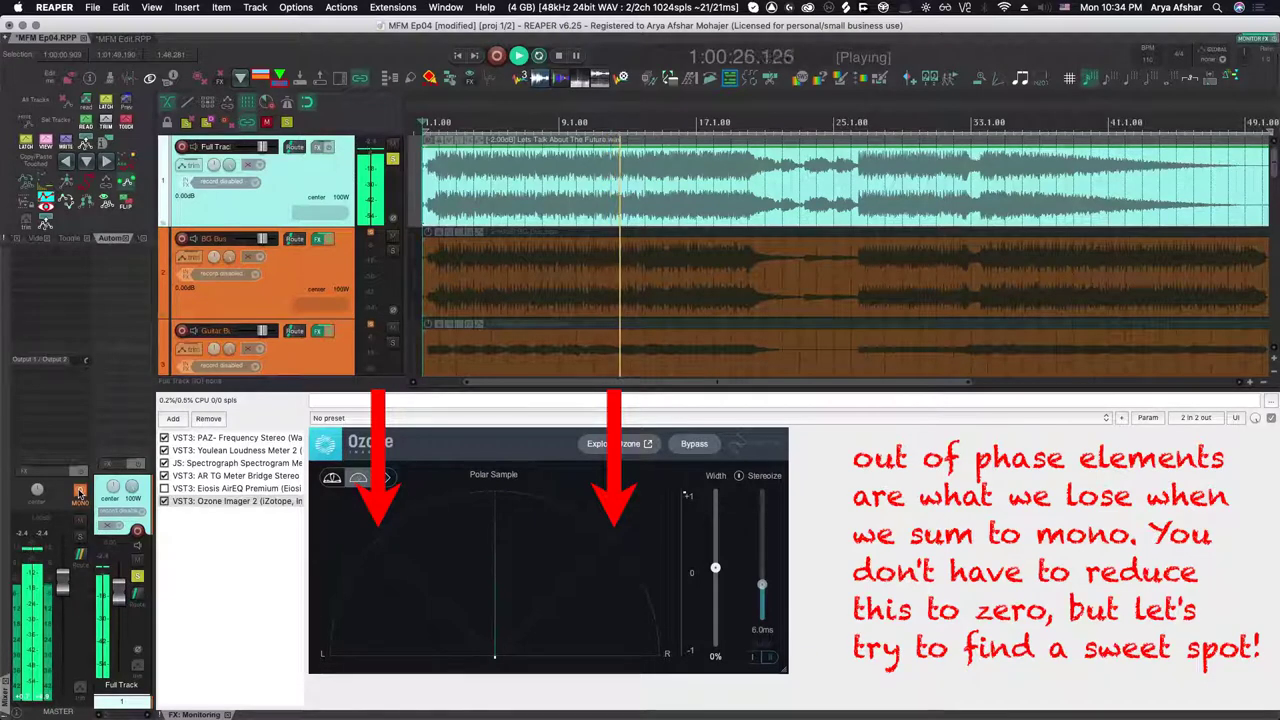
click(80, 493)
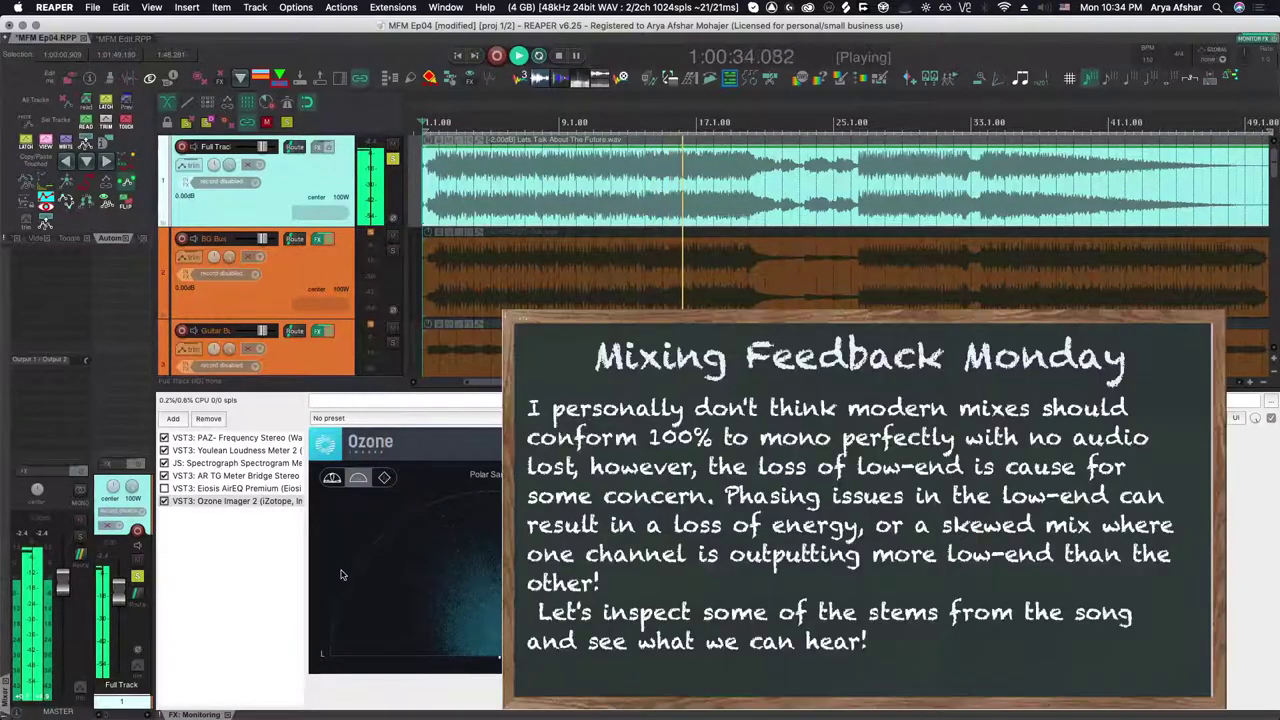
Close the docked effects chain and play the Vox Lead track in solo
click(197, 503)
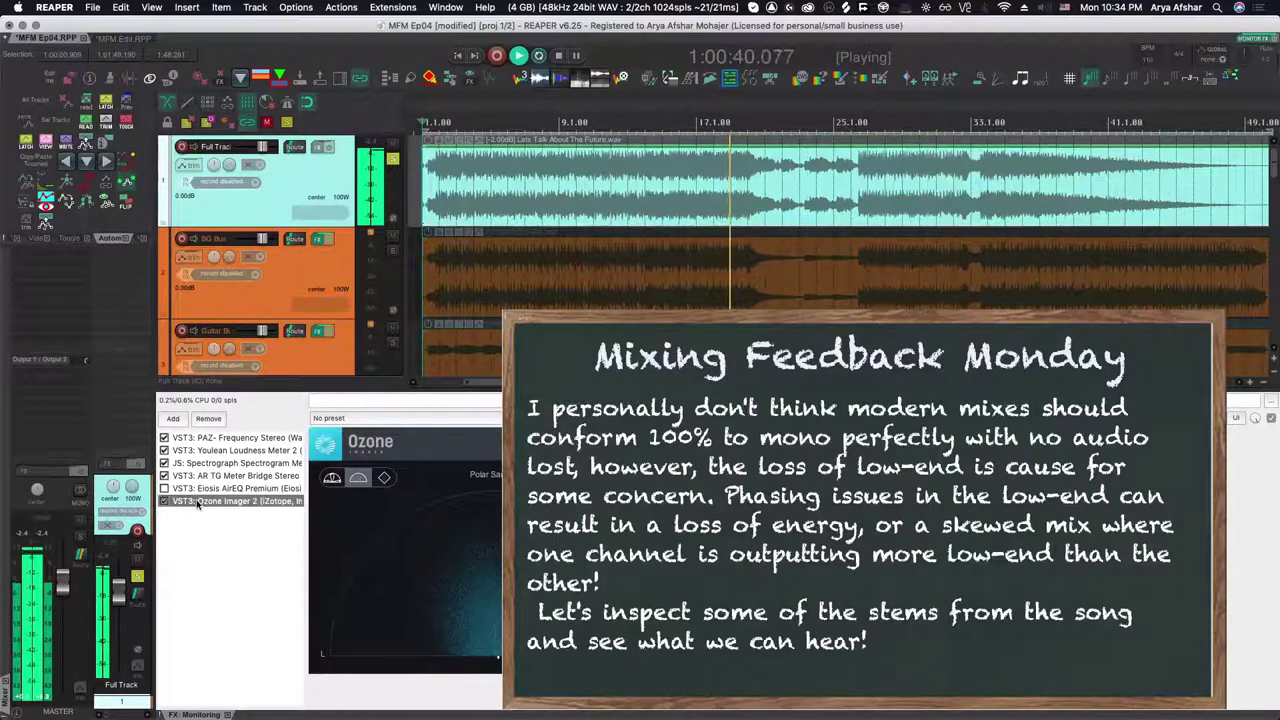
click(319, 148)
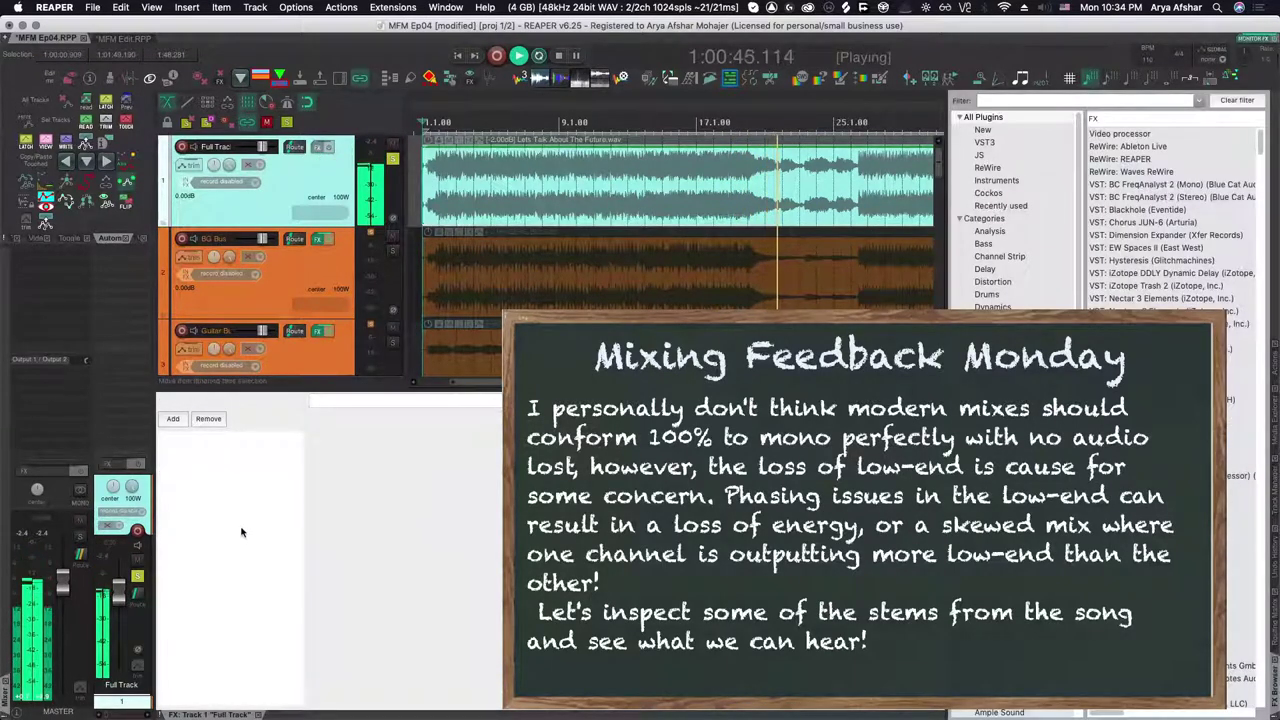
click(259, 713)
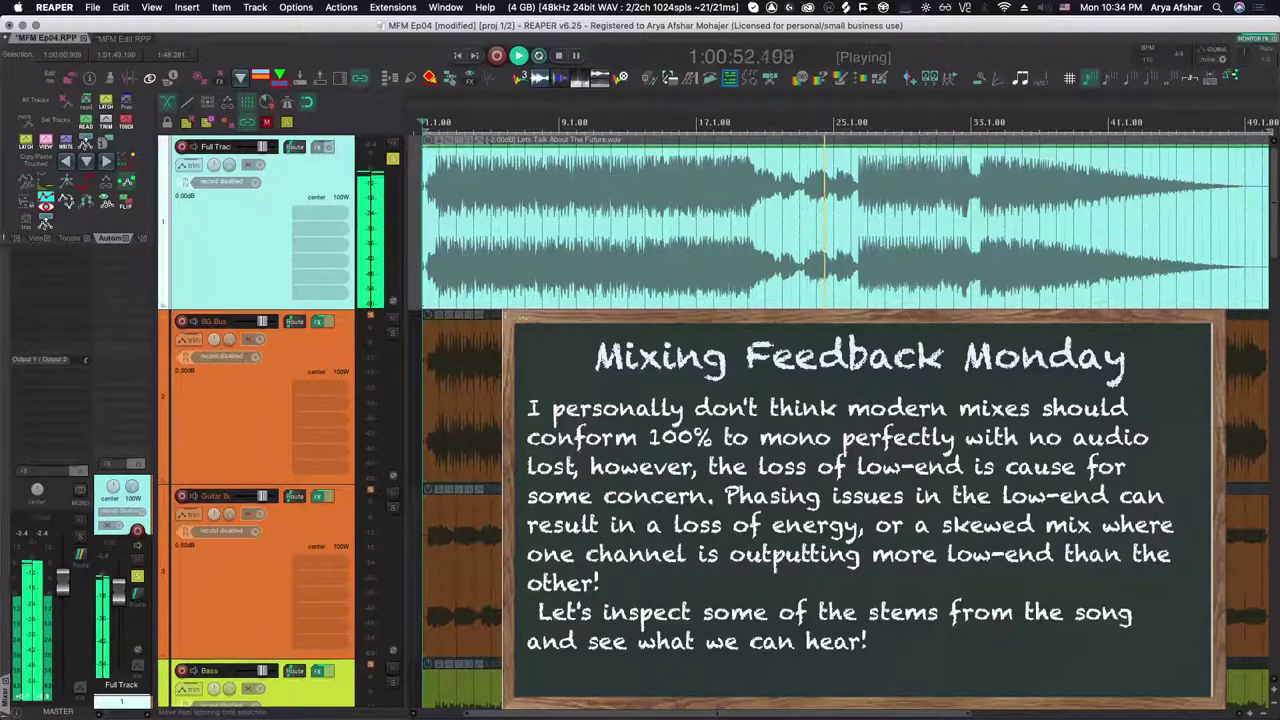
key(ctrl+alt+shift+m)
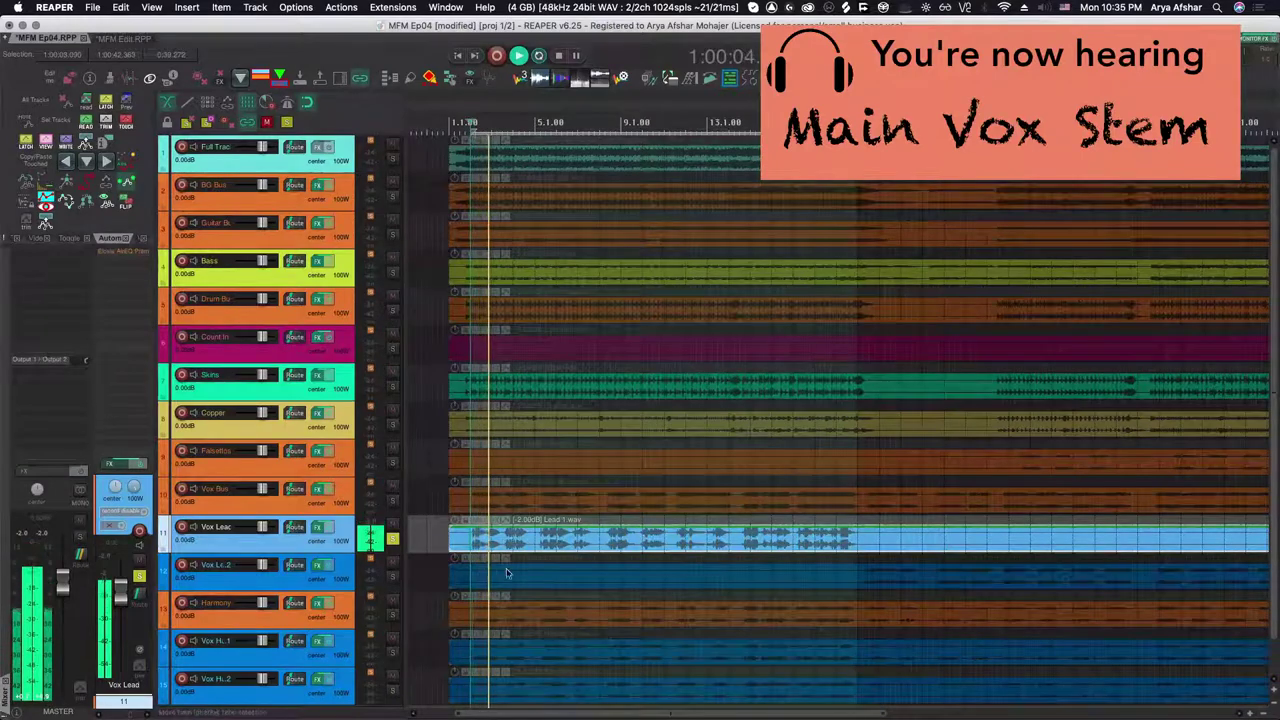
scroll(500, 570, up, 3)
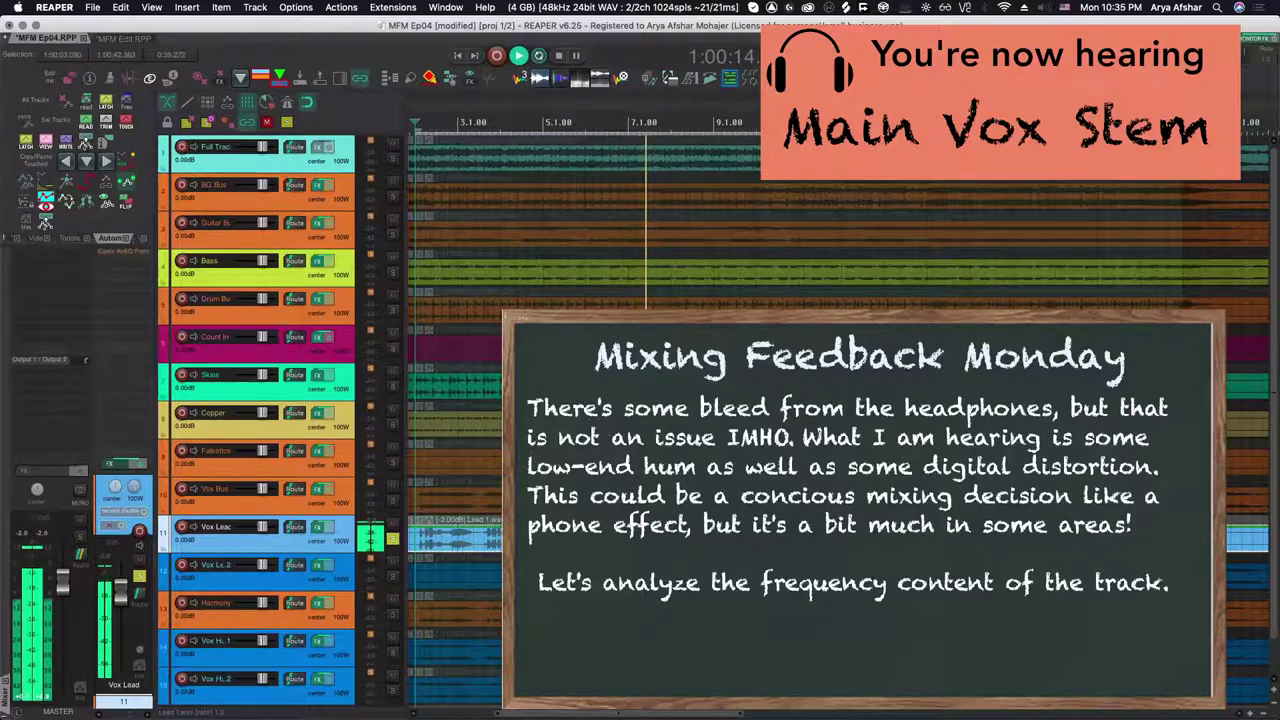
Open AirEQ on the Vox Lead track and enable its LoCut band at about 120 Hz
key(f)
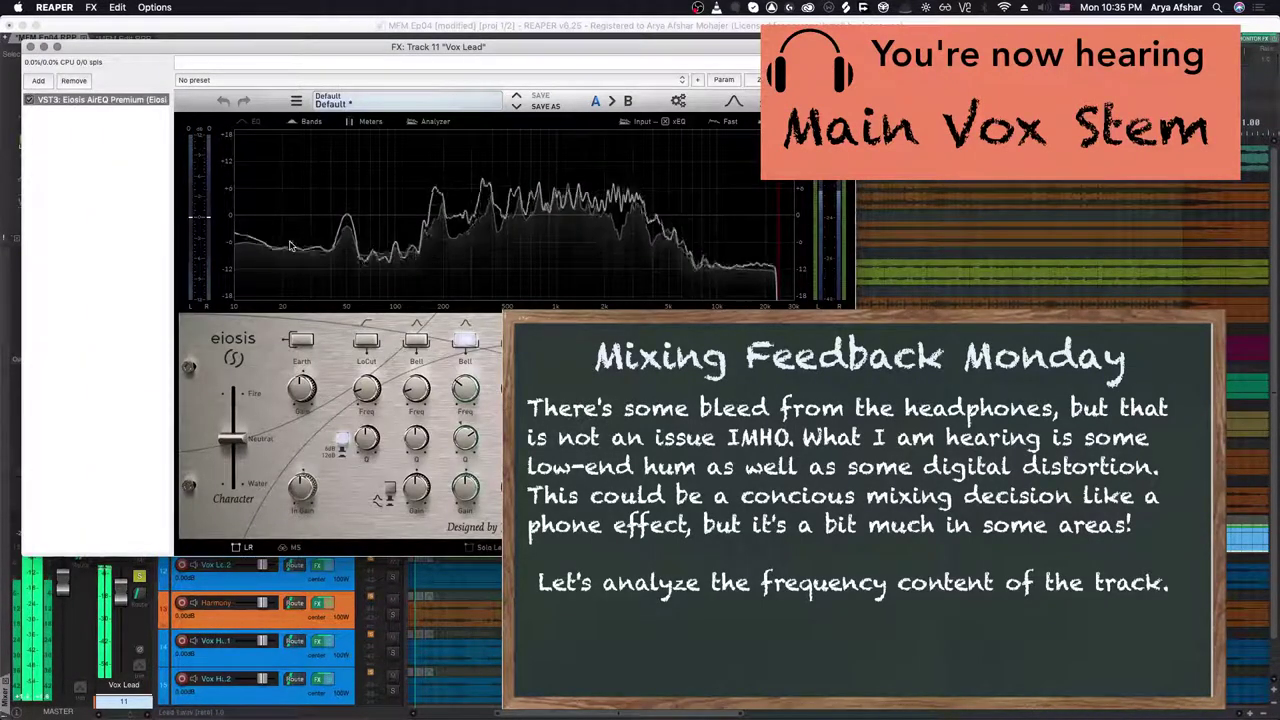
drag(217, 51, 86, 40)
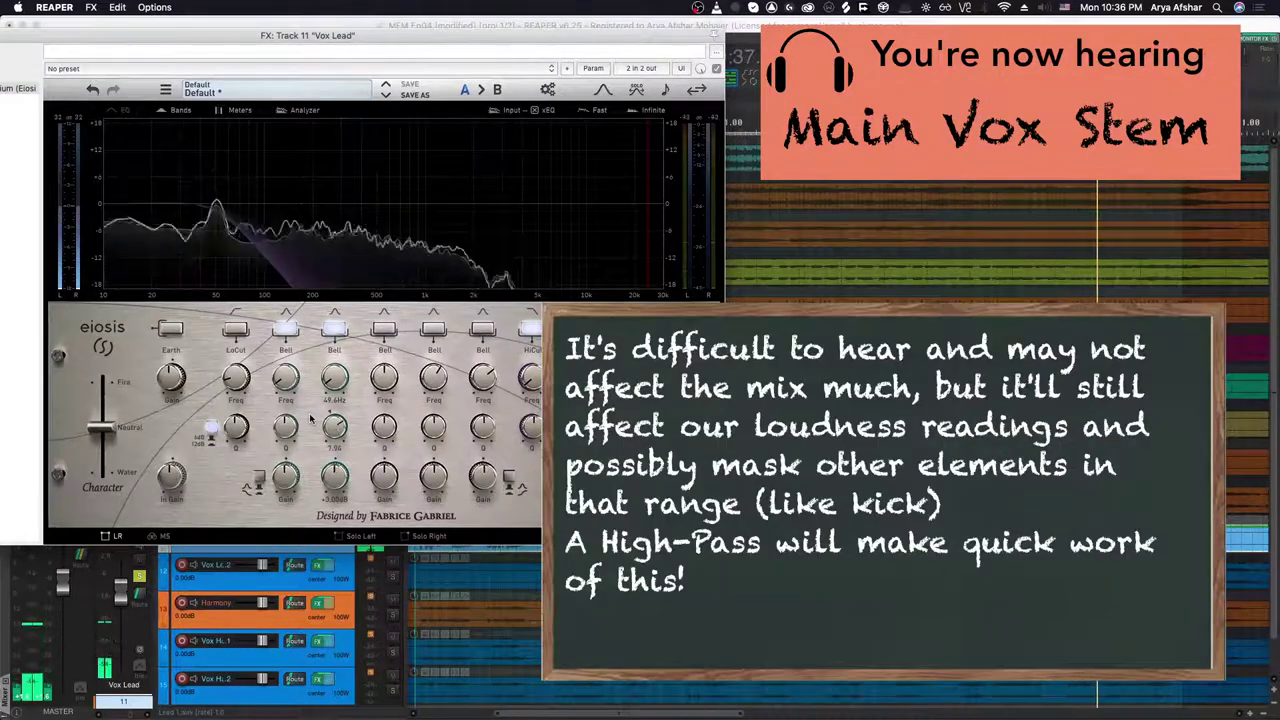
click(234, 328)
drag(226, 380, 226, 352)
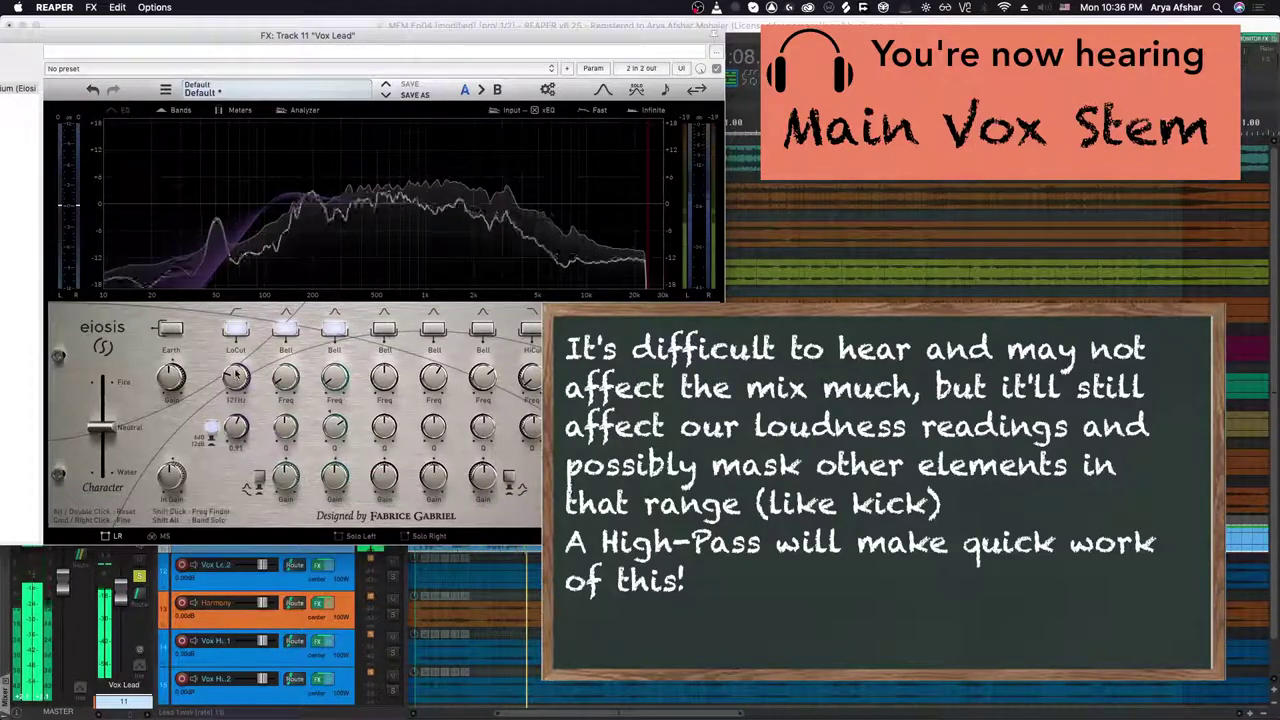
drag(234, 368, 234, 365)
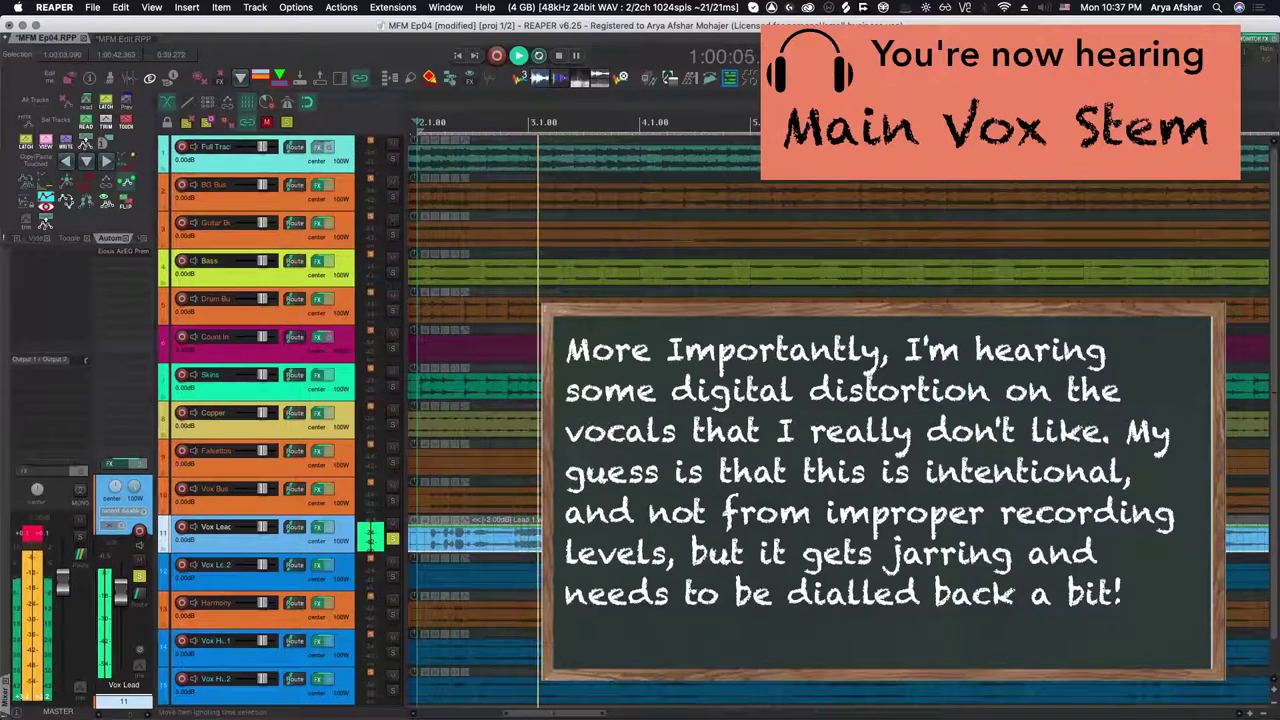
Examine the Vox Lead waveform's loudest syllables close up for clipped peaks and reset the track's clip indicator
scroll(840, 400, right, 3)
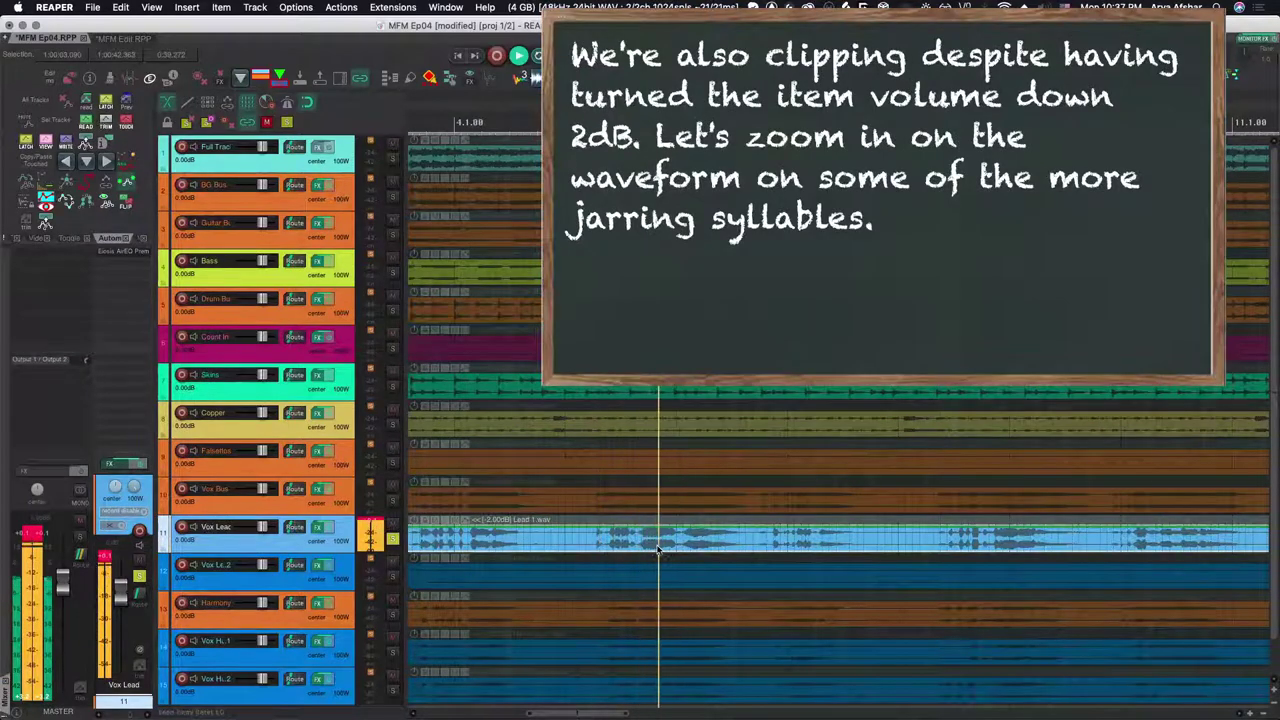
scroll(655, 547, up, 3)
scroll(647, 538, up, 2)
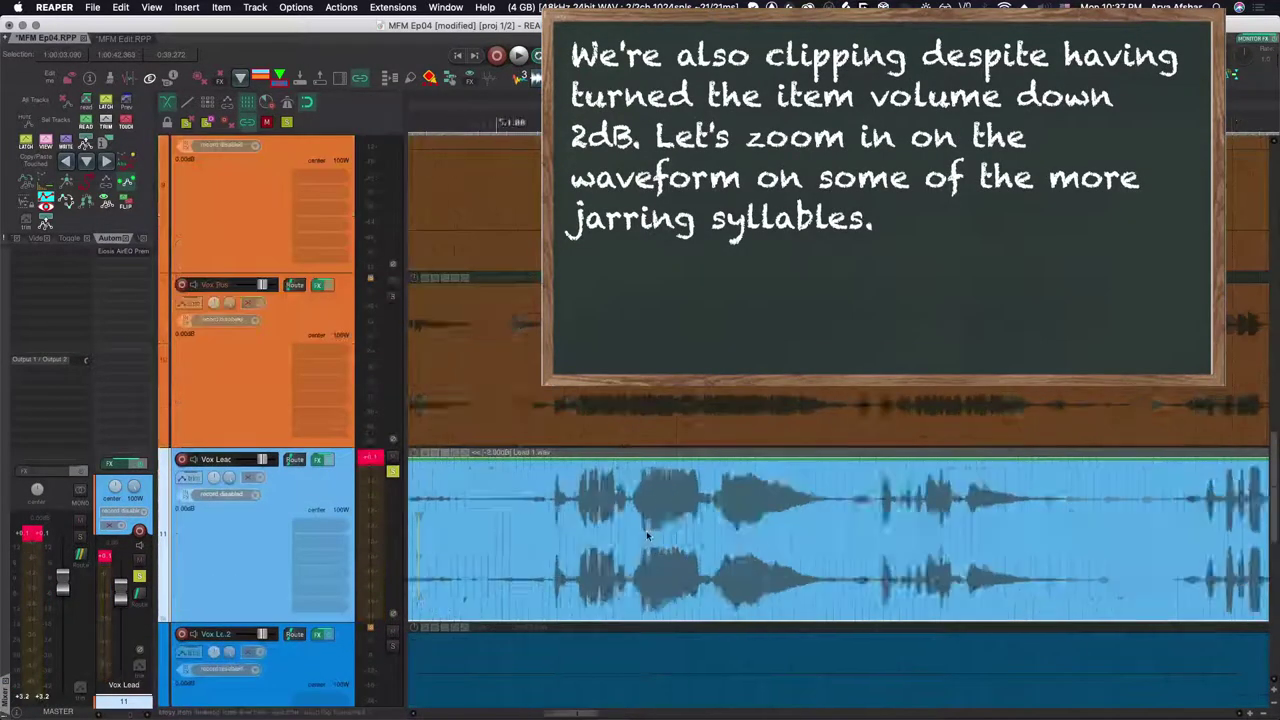
scroll(430, 492, up, 3)
key(space)
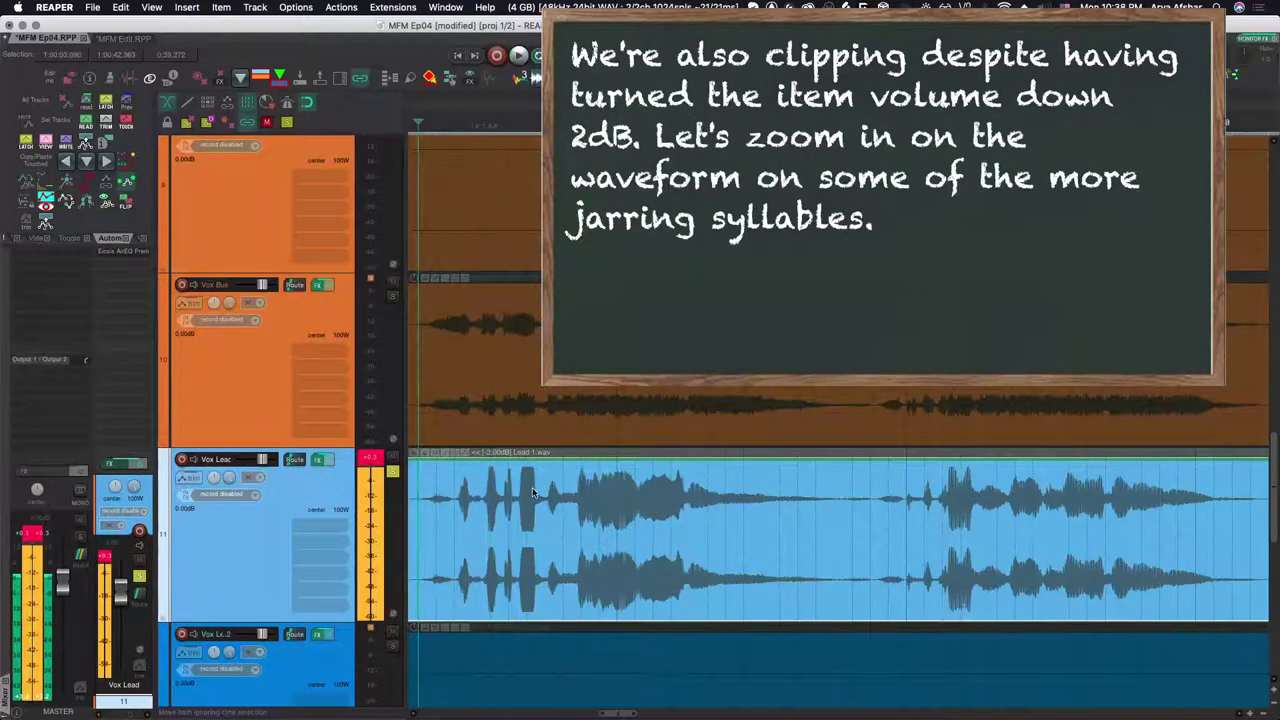
scroll(470, 491, up, 6)
scroll(513, 491, up, 5)
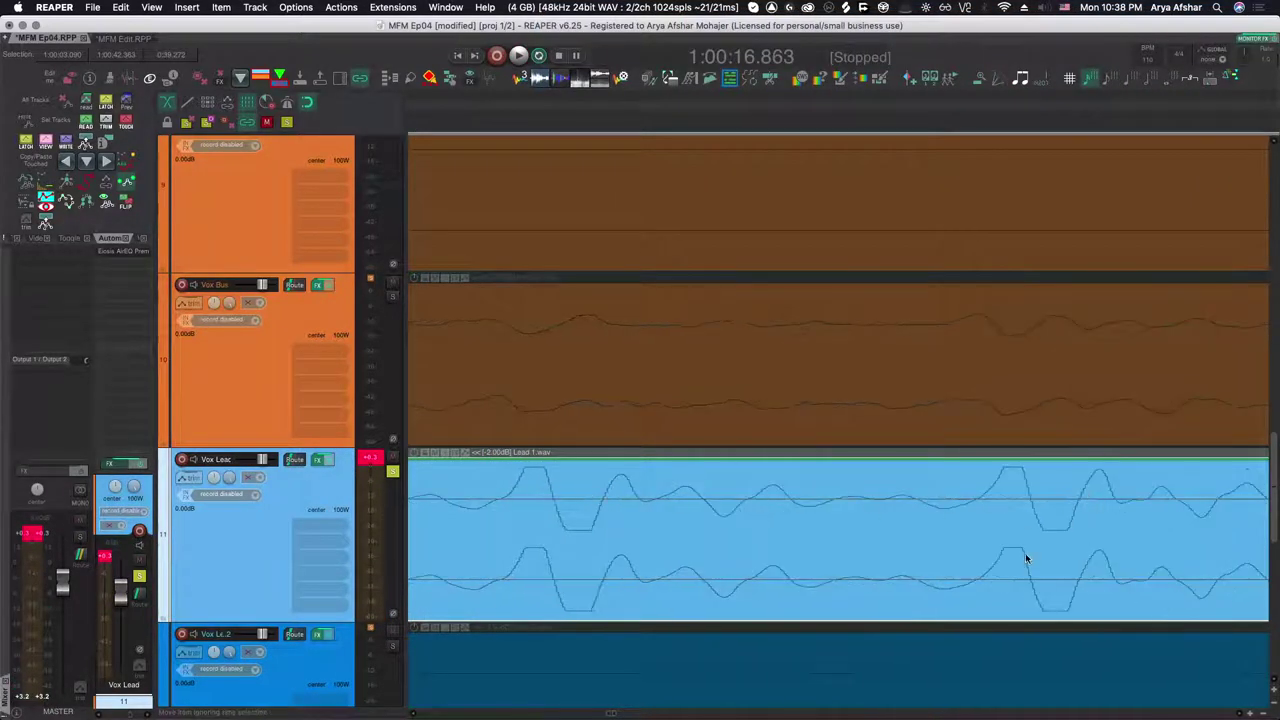
scroll(606, 515, up, 6)
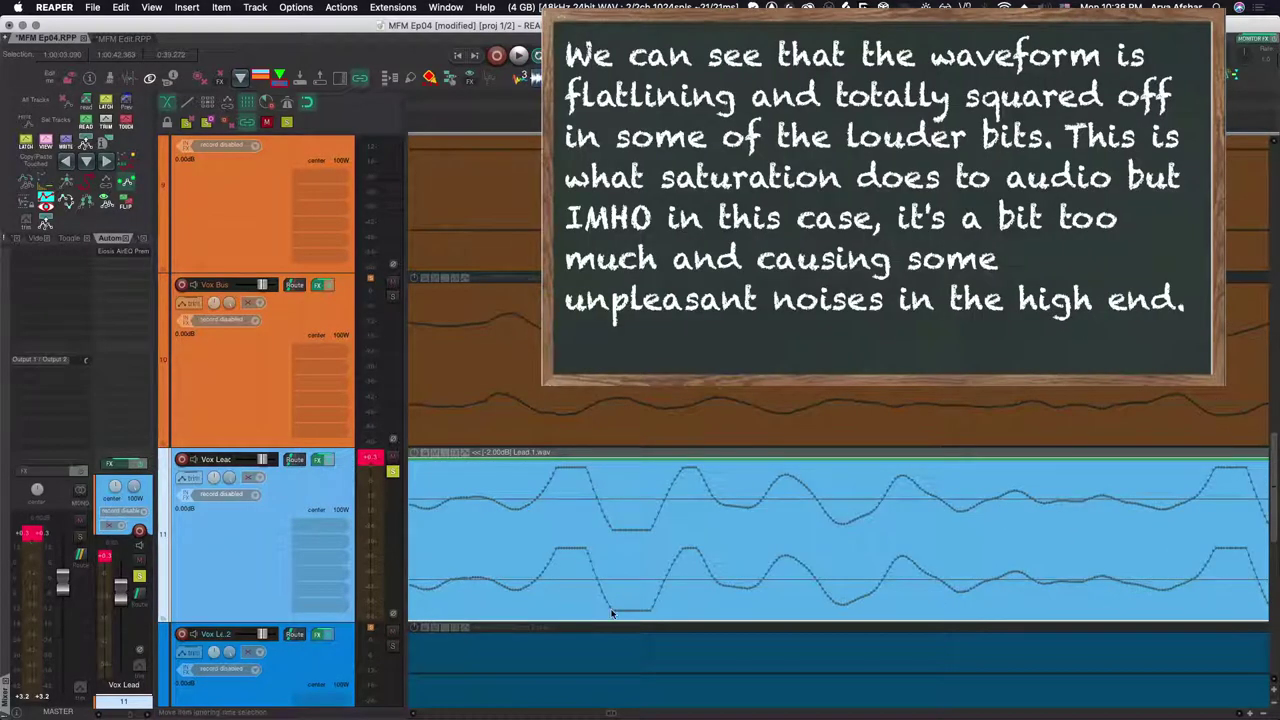
scroll(704, 553, down, 8)
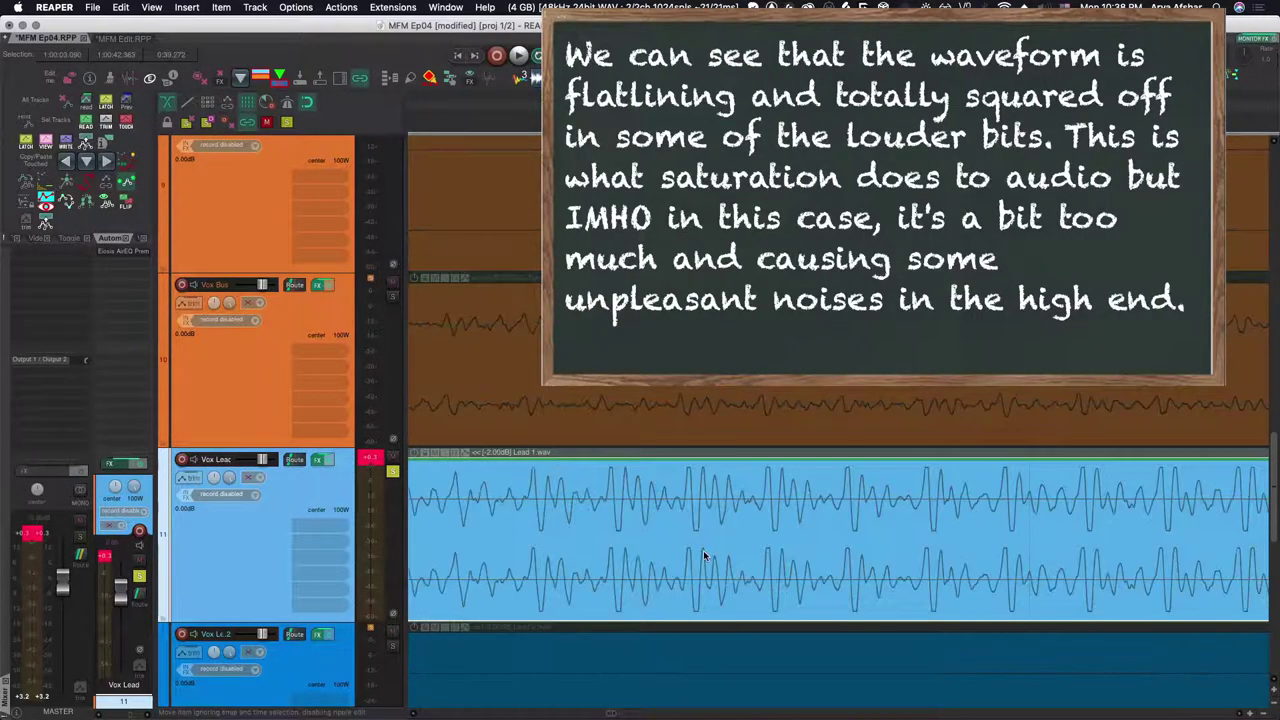
scroll(704, 555, up, 3)
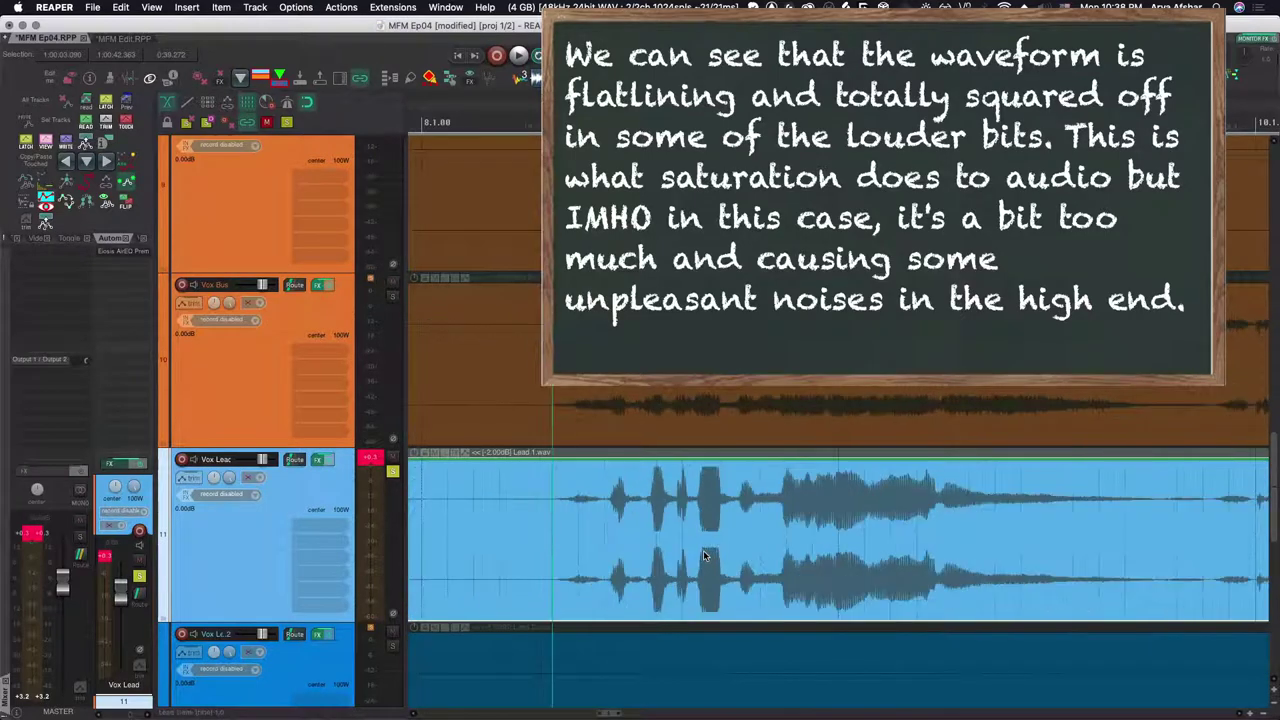
scroll(703, 549, down, 4)
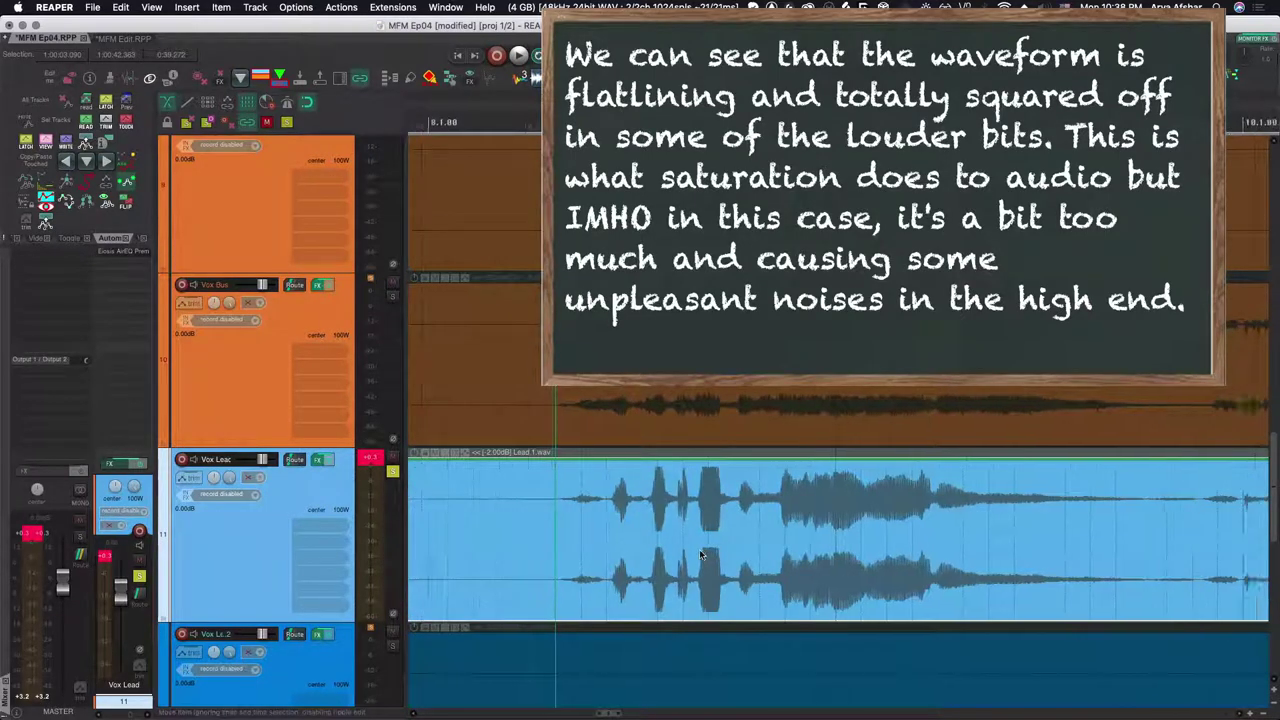
click(370, 460)
scroll(690, 522, down, 3)
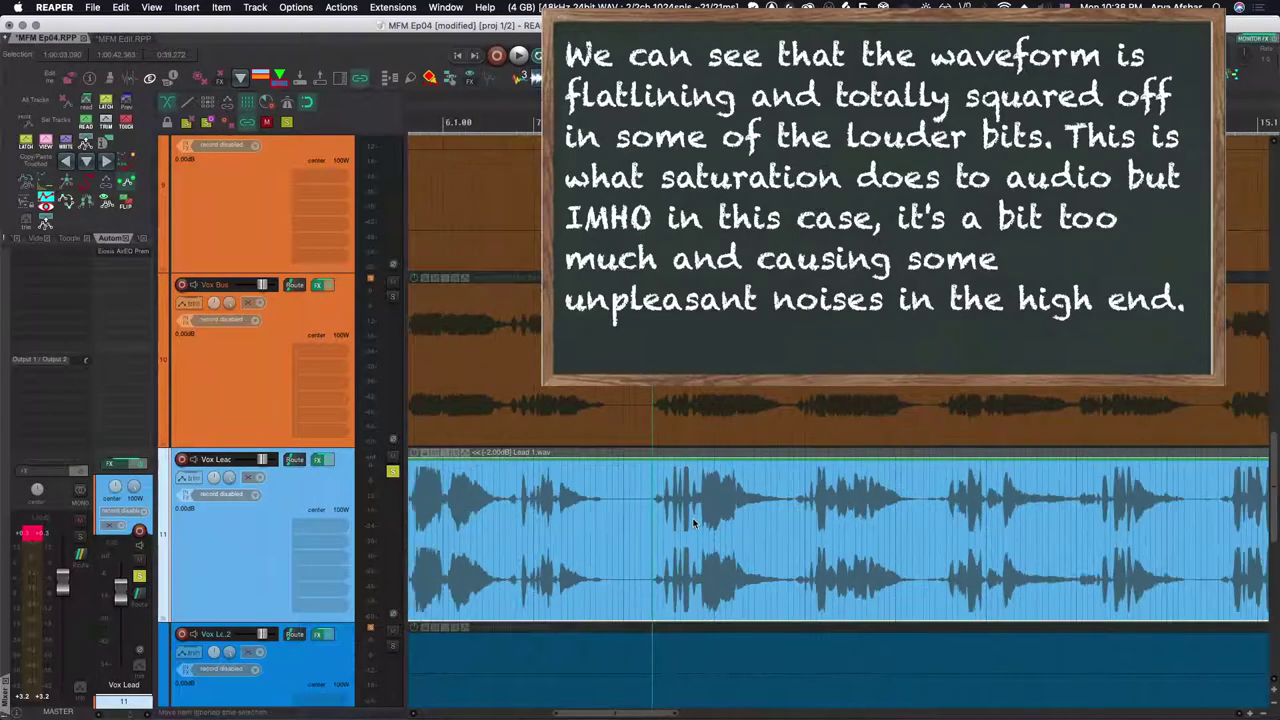
Audition the full mix against the soloed Vox Lead and open the vocal's AirEQ to examine its frequency content
key(space)
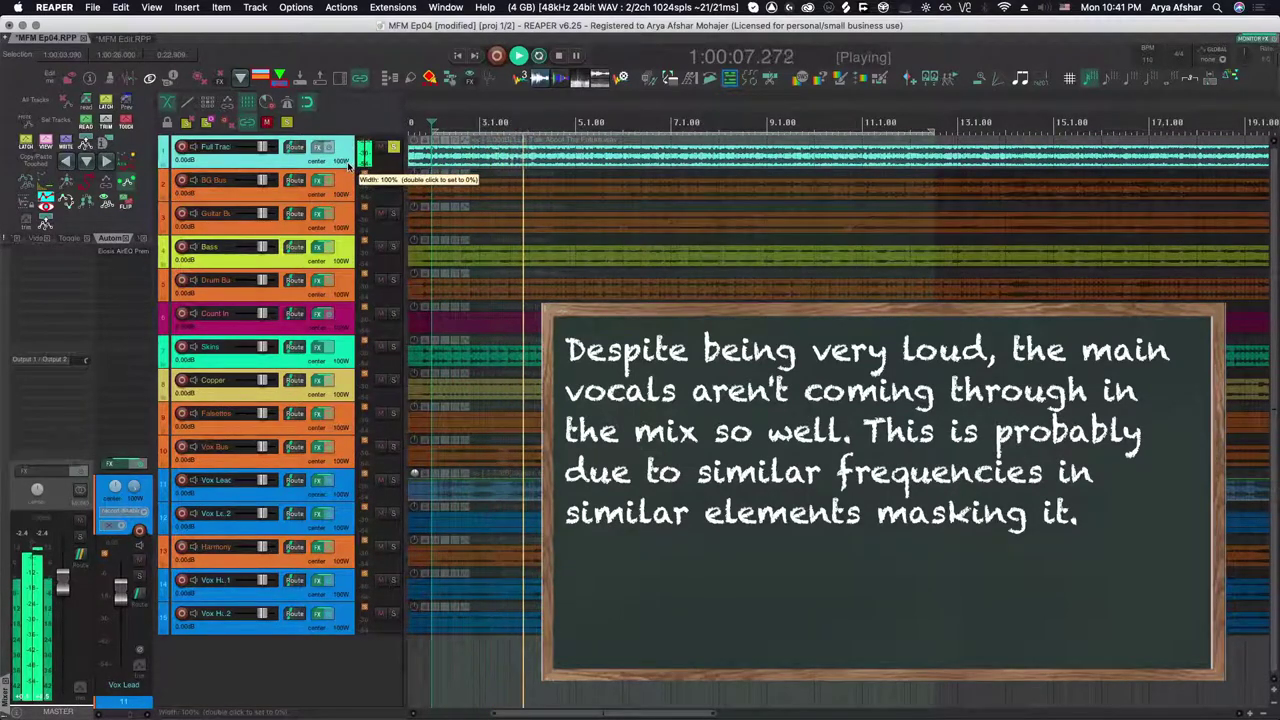
key(space)
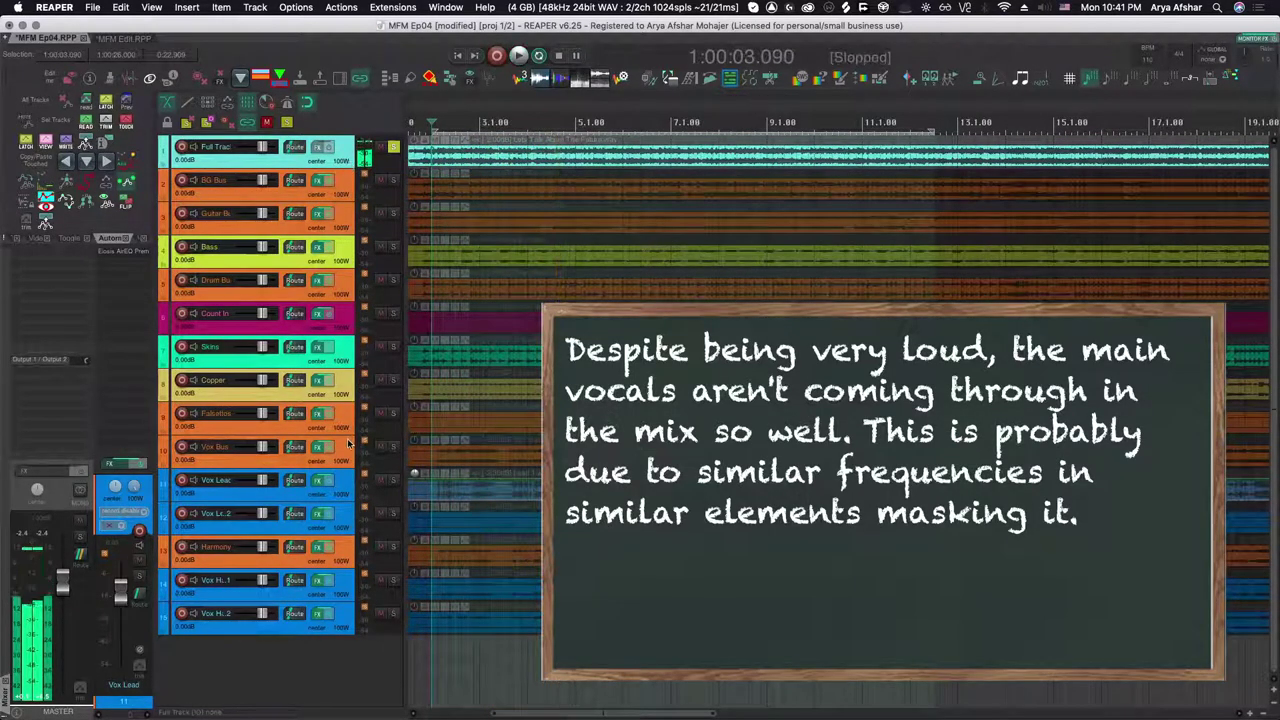
key(space)
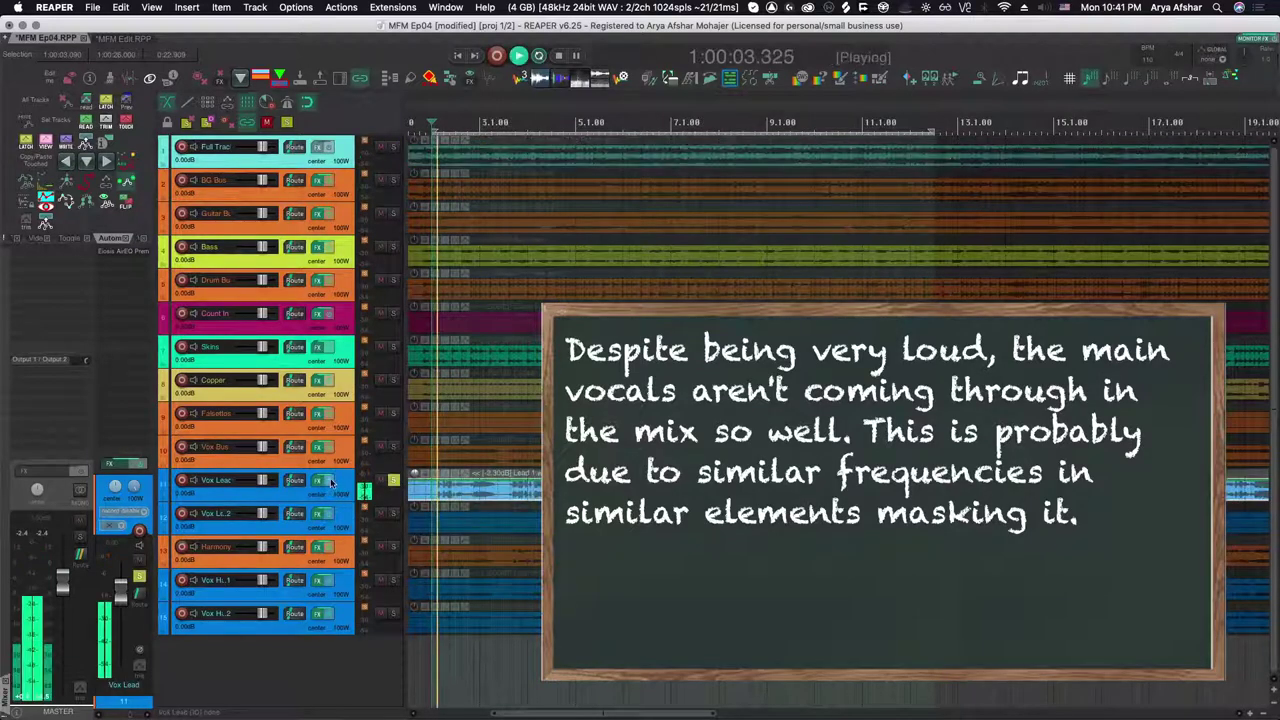
click(319, 480)
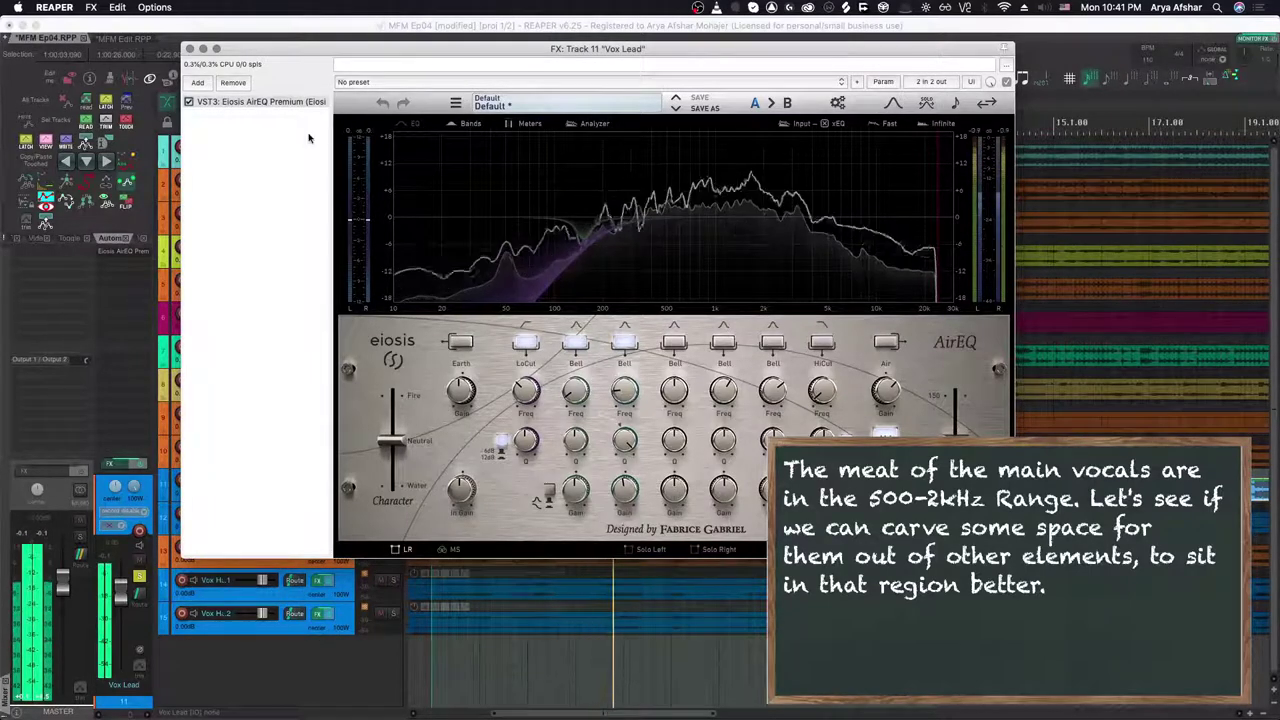
Solo the Harmony Bus alongside Vox Lead and enable the LoCut band in the bus's AirEQ
click(203, 48)
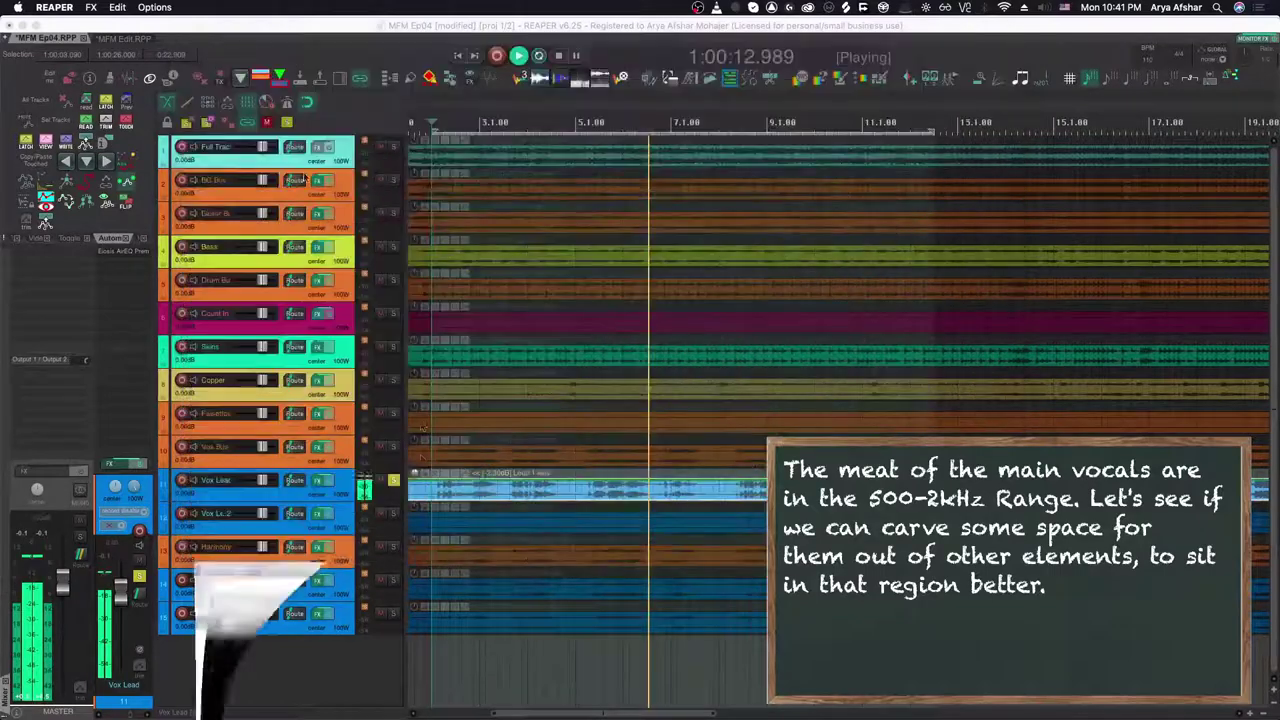
click(392, 551)
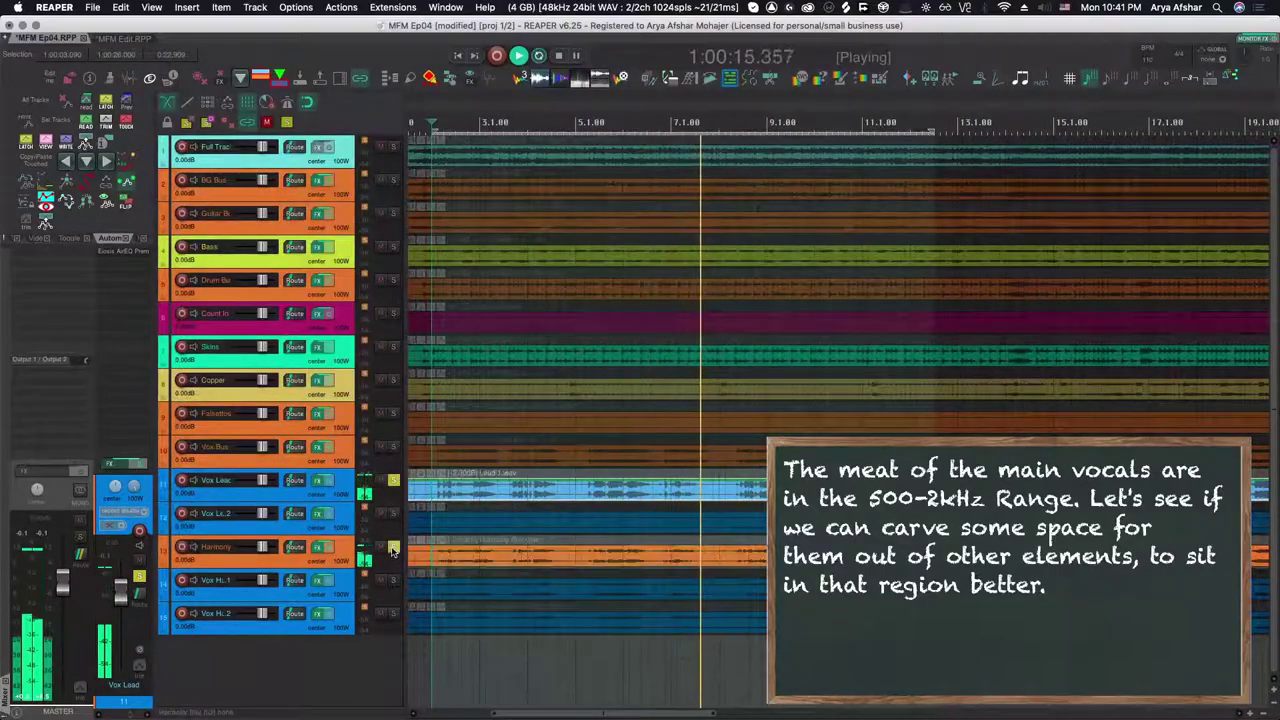
click(318, 548)
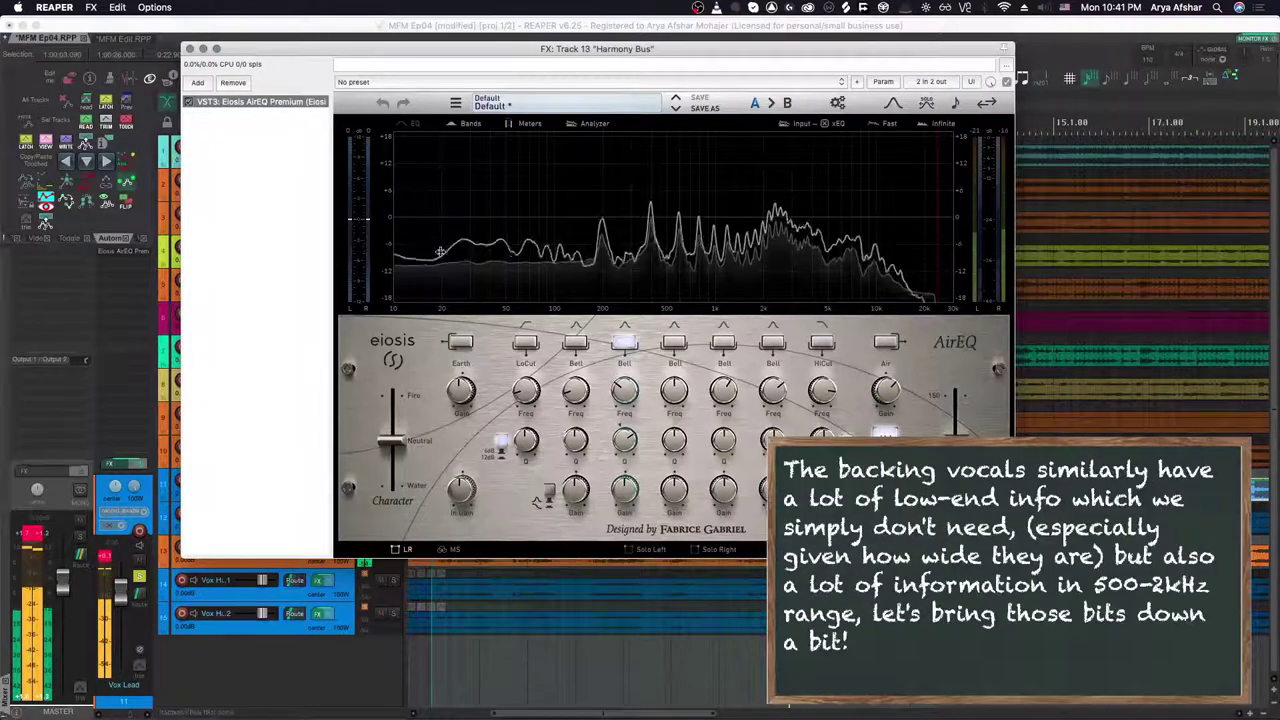
click(527, 344)
drag(517, 368, 515, 354)
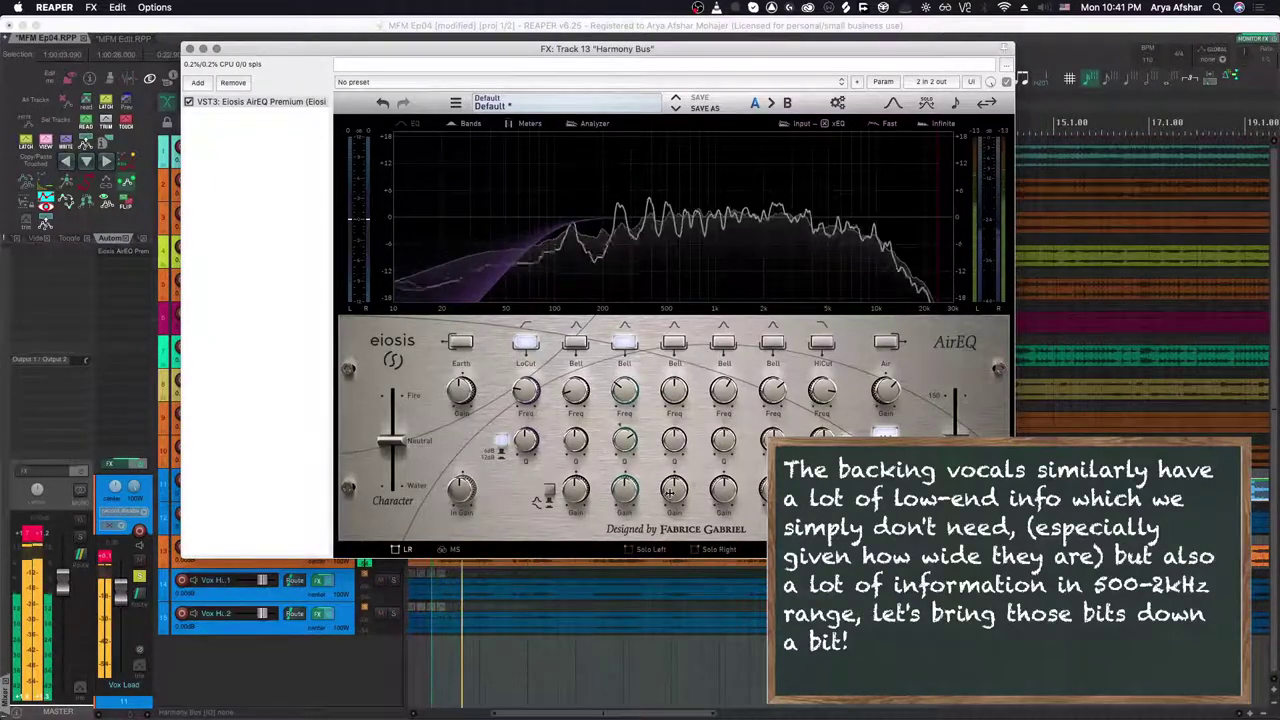
Cut the Harmony Bus midrange by about 3 dB with a bell band in MS mode on the Mid channel only, and compare with AirEQ bypassed
mouse_move(670, 492)
mouse_down()
mouse_move(673, 512)
mouse_move(682, 470)
mouse_up()
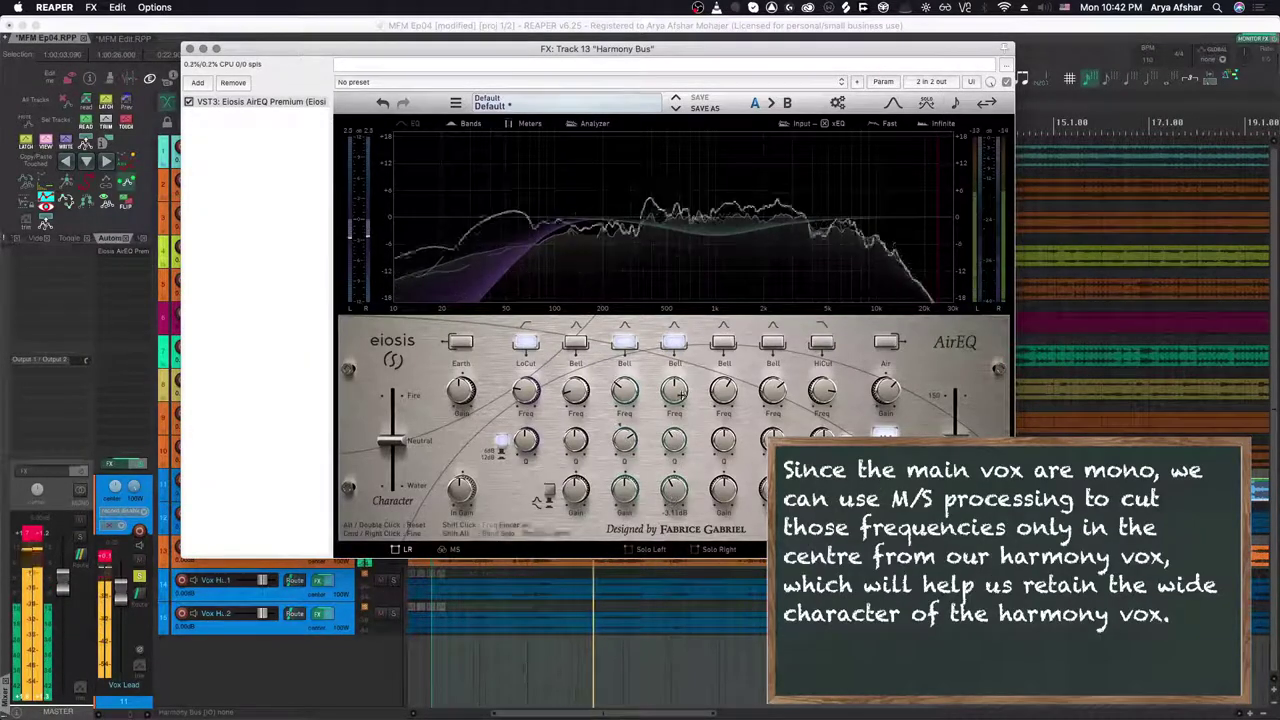
right_click(673, 348)
click(449, 549)
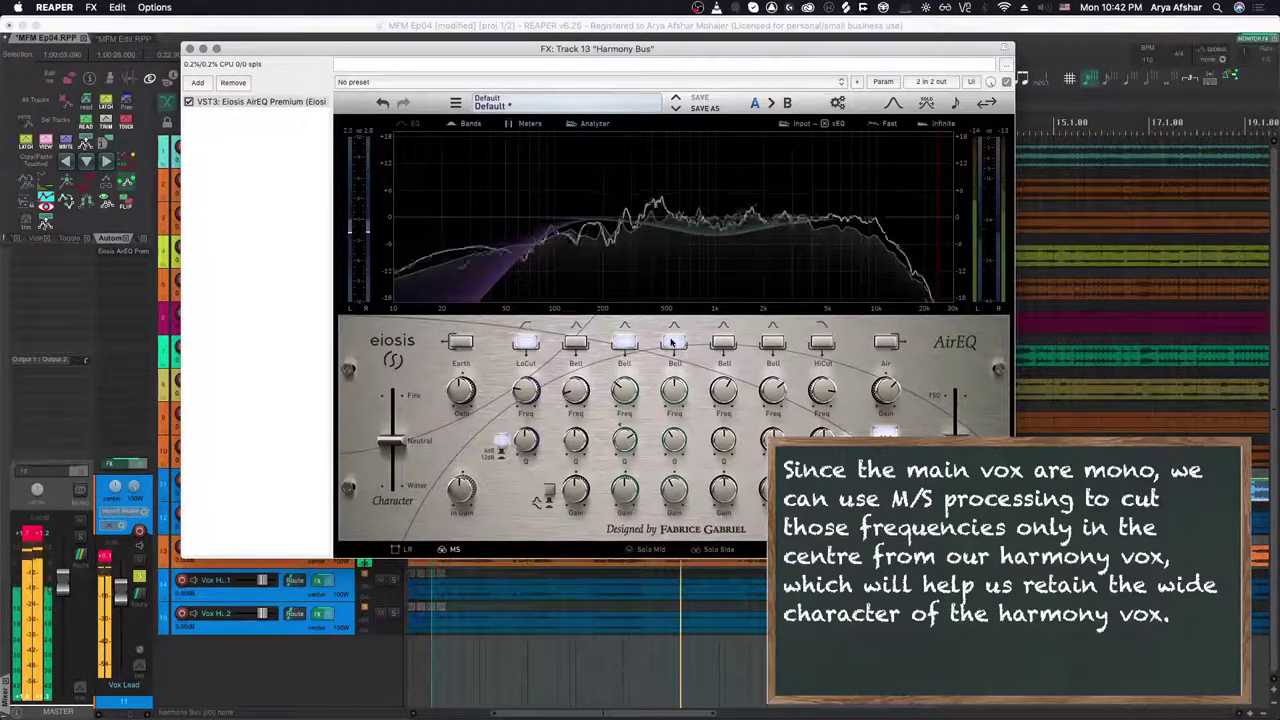
right_click(673, 343)
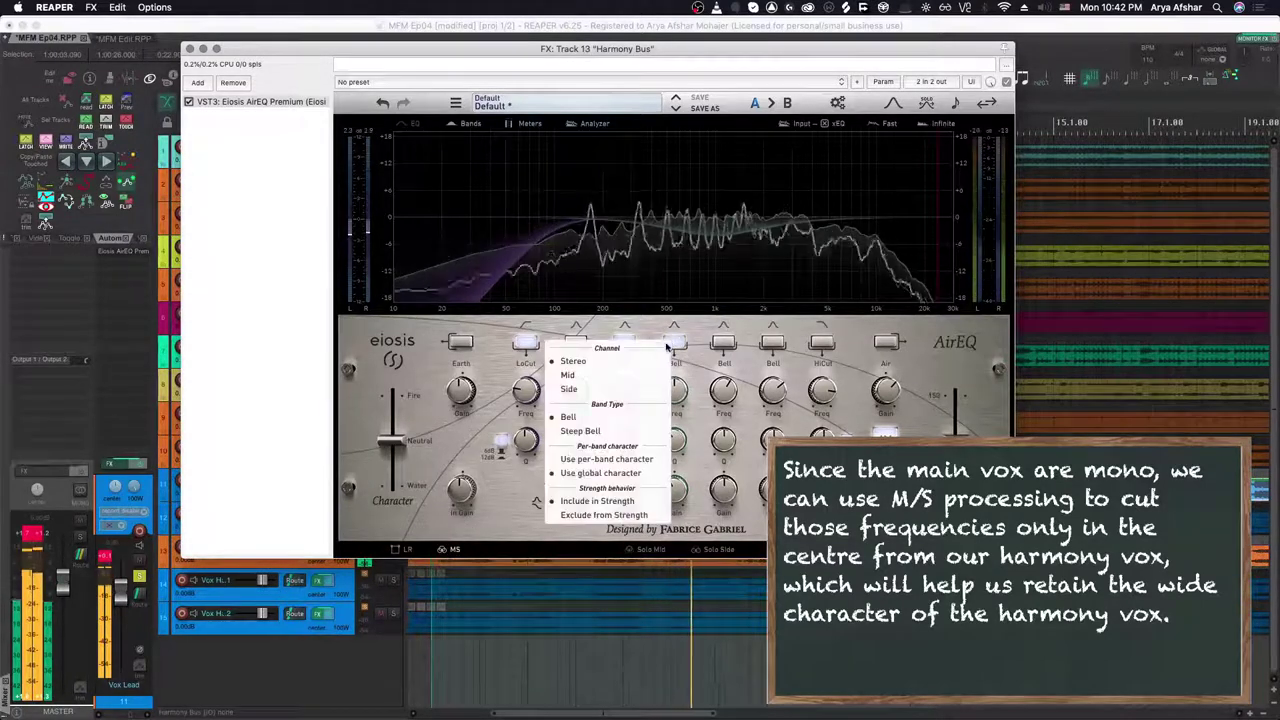
click(600, 376)
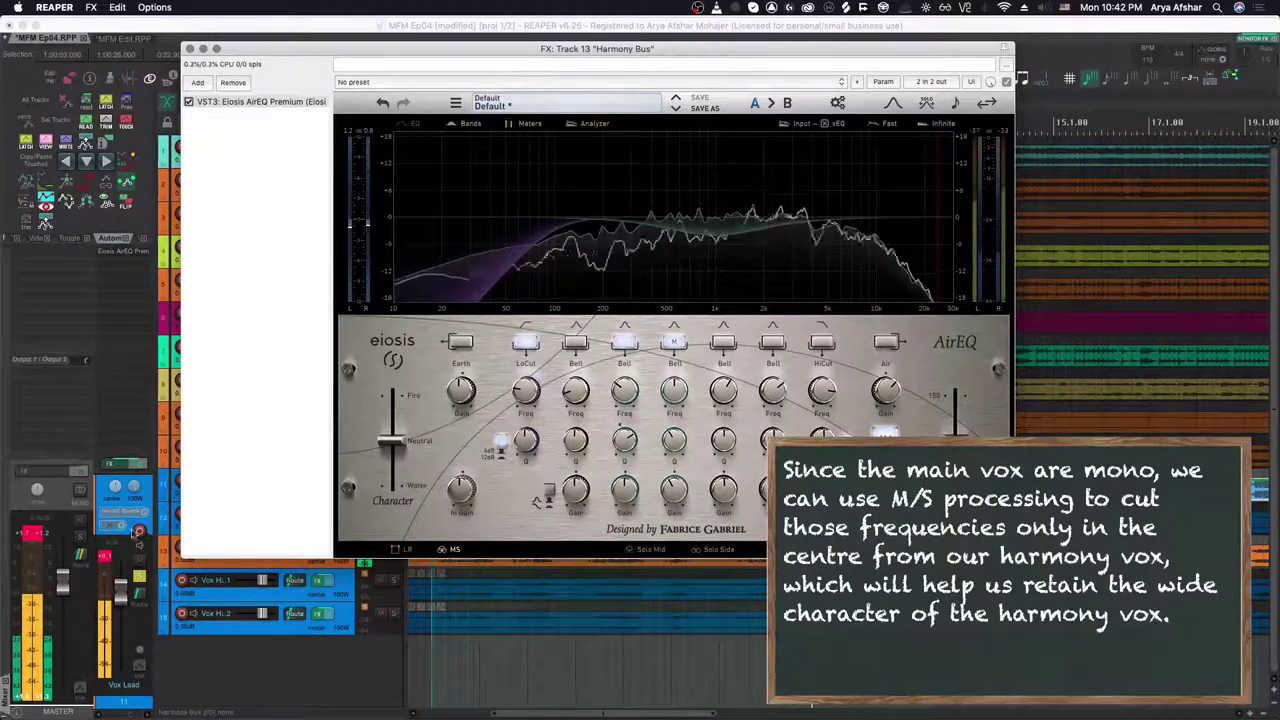
click(33, 536)
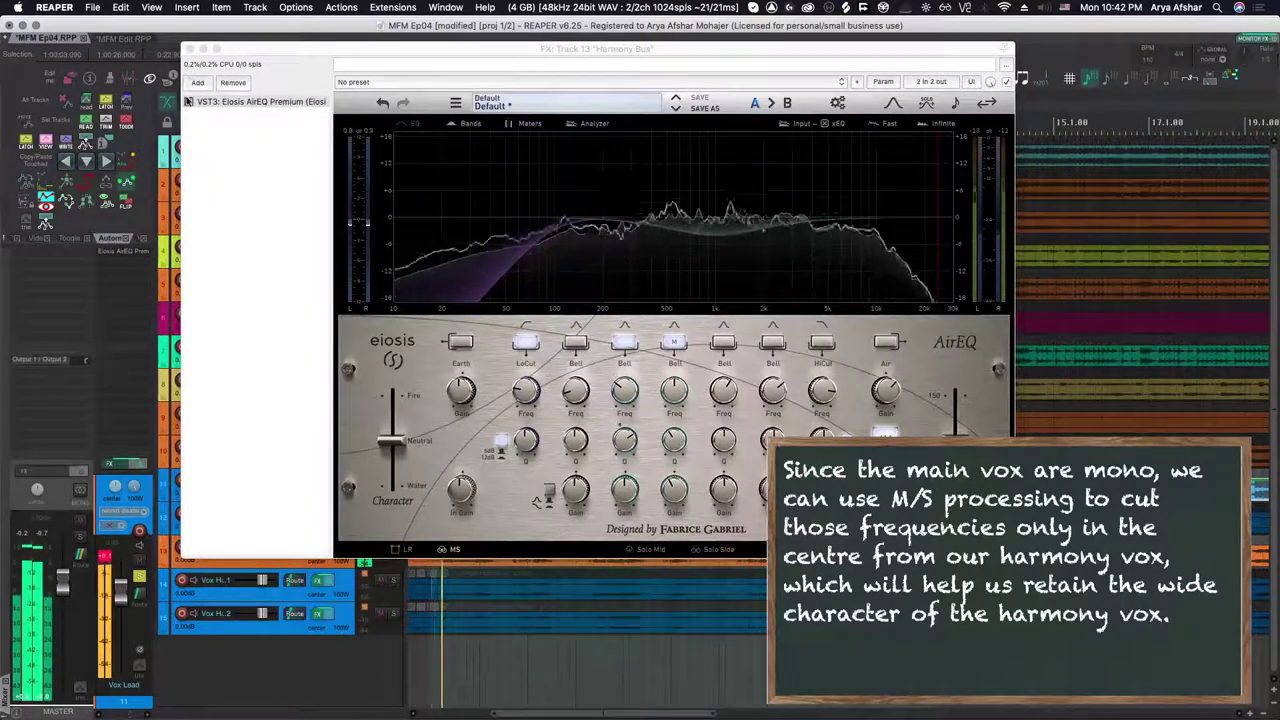
click(187, 103)
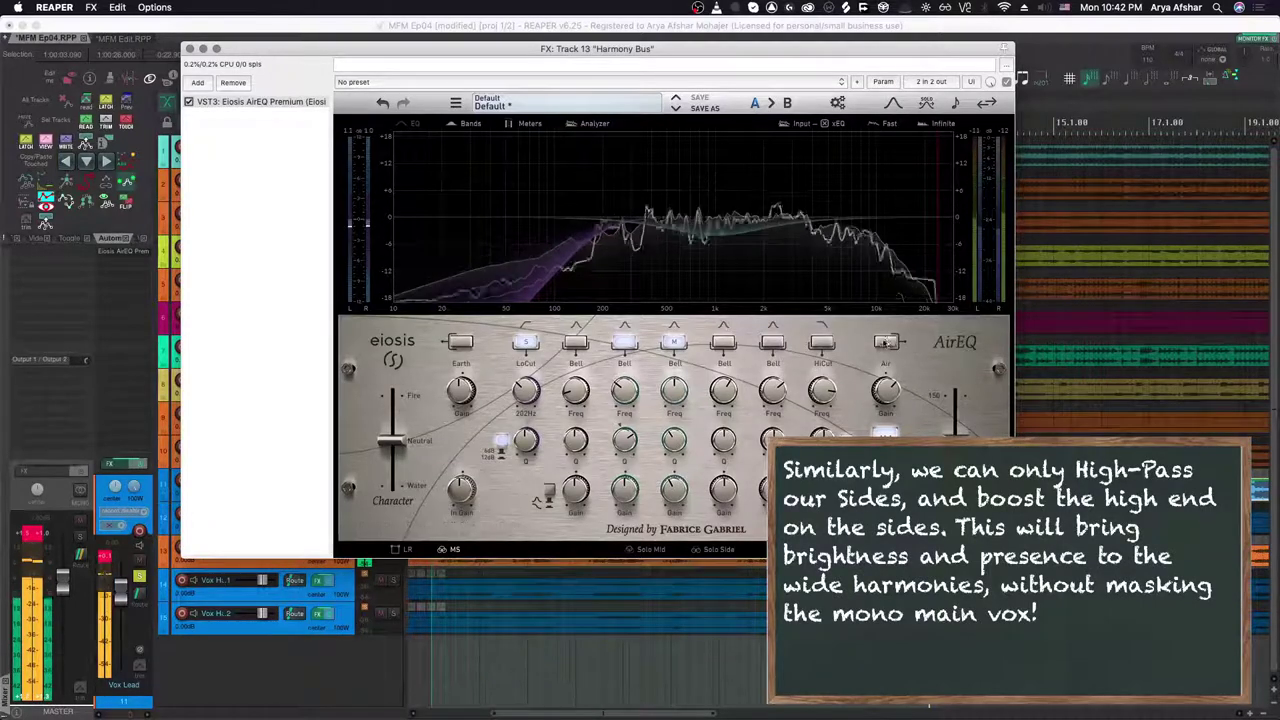
Enable the Air band on the Harmony Bus's Side channel, boost its gain moderately, and close the effects window
click(887, 342)
click(863, 390)
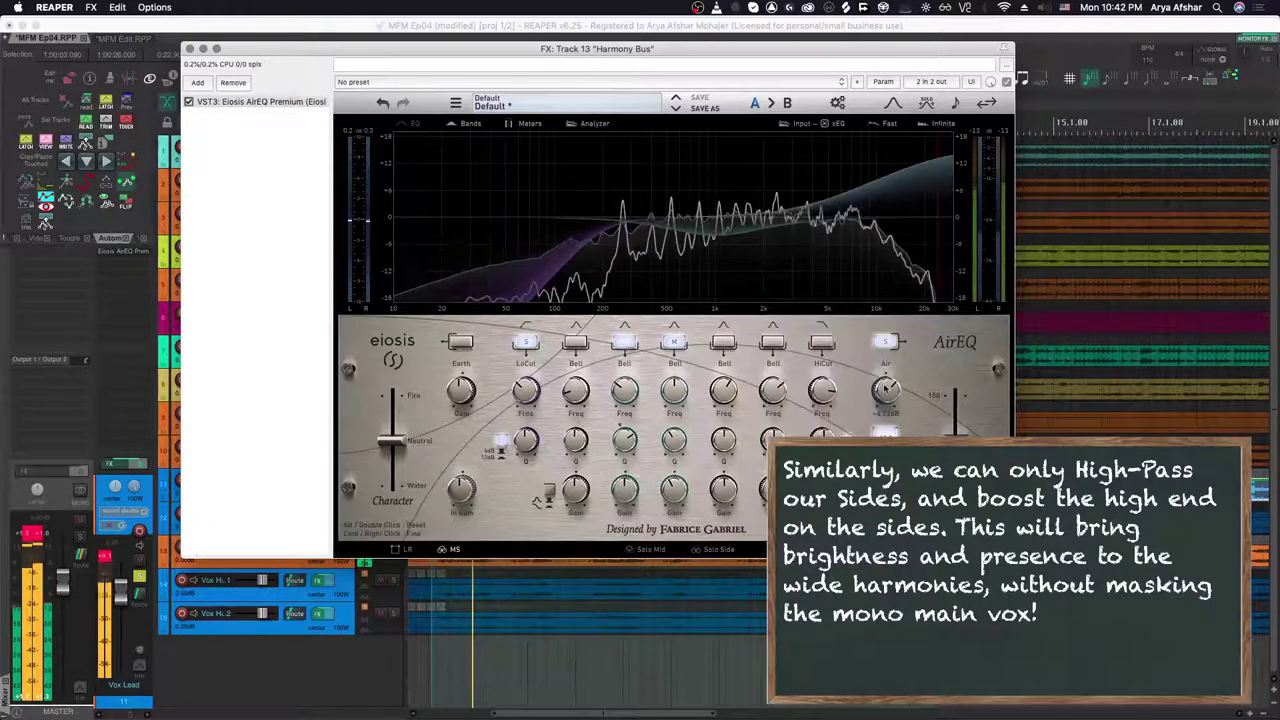
drag(884, 394, 883, 413)
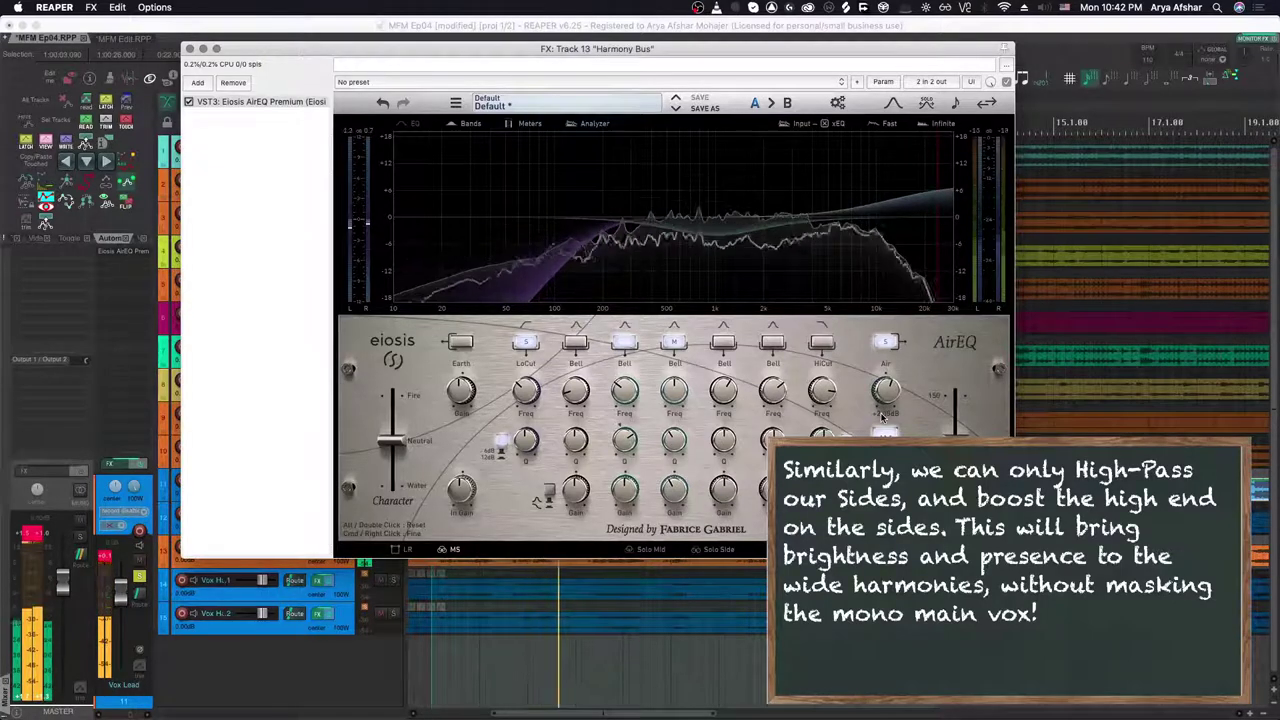
click(203, 48)
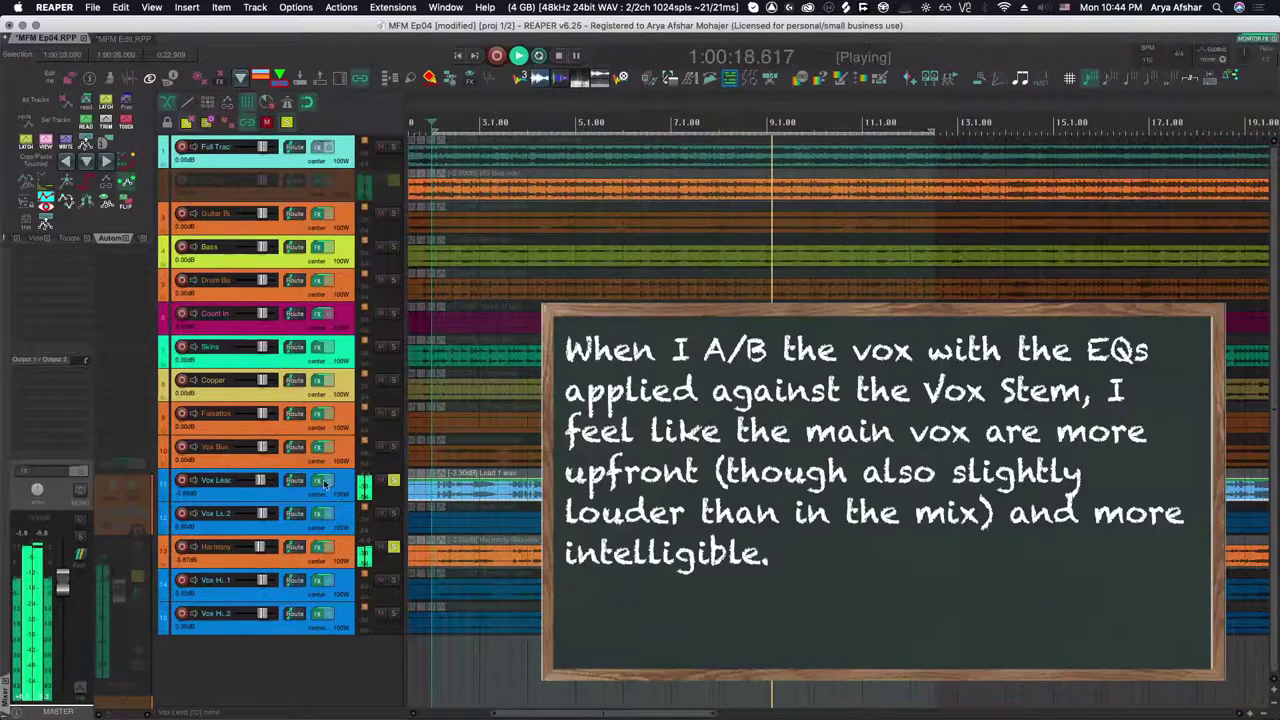
Compare the Vox Bus stem in solo against the EQ'd Vox Lead and Harmony Bus tracks
click(391, 450)
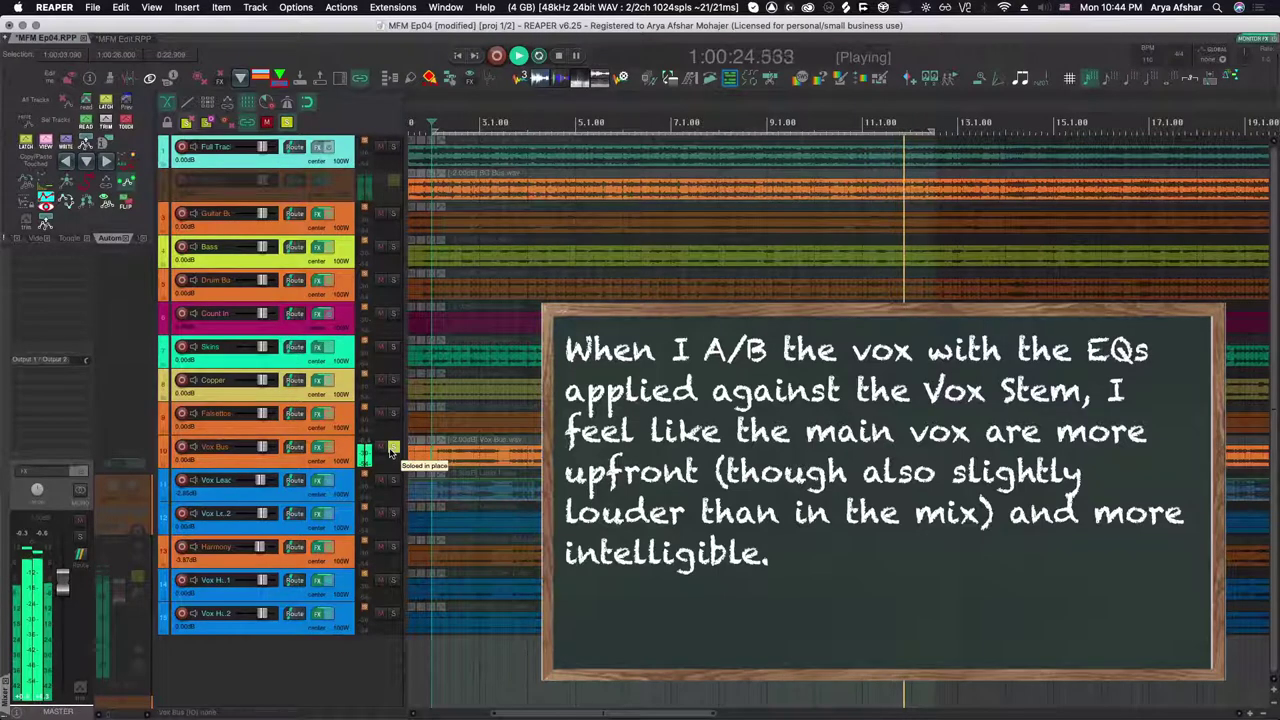
key(space)
key(space)
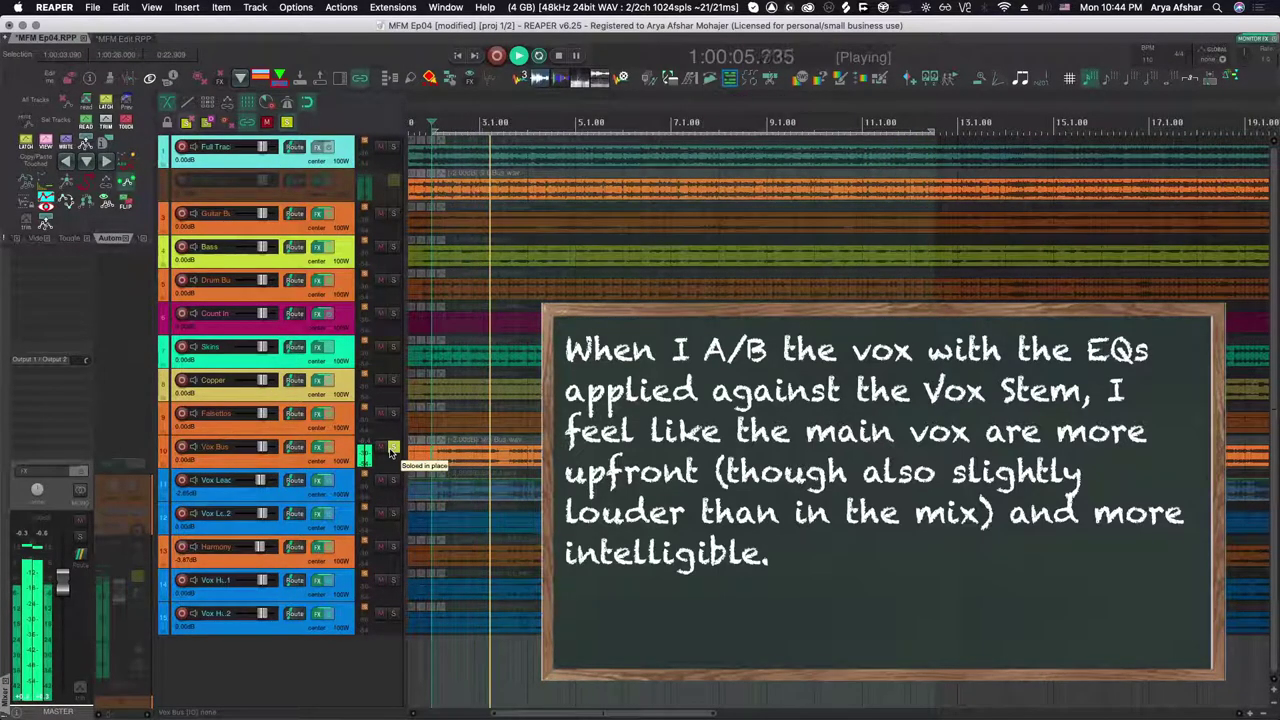
click(391, 450)
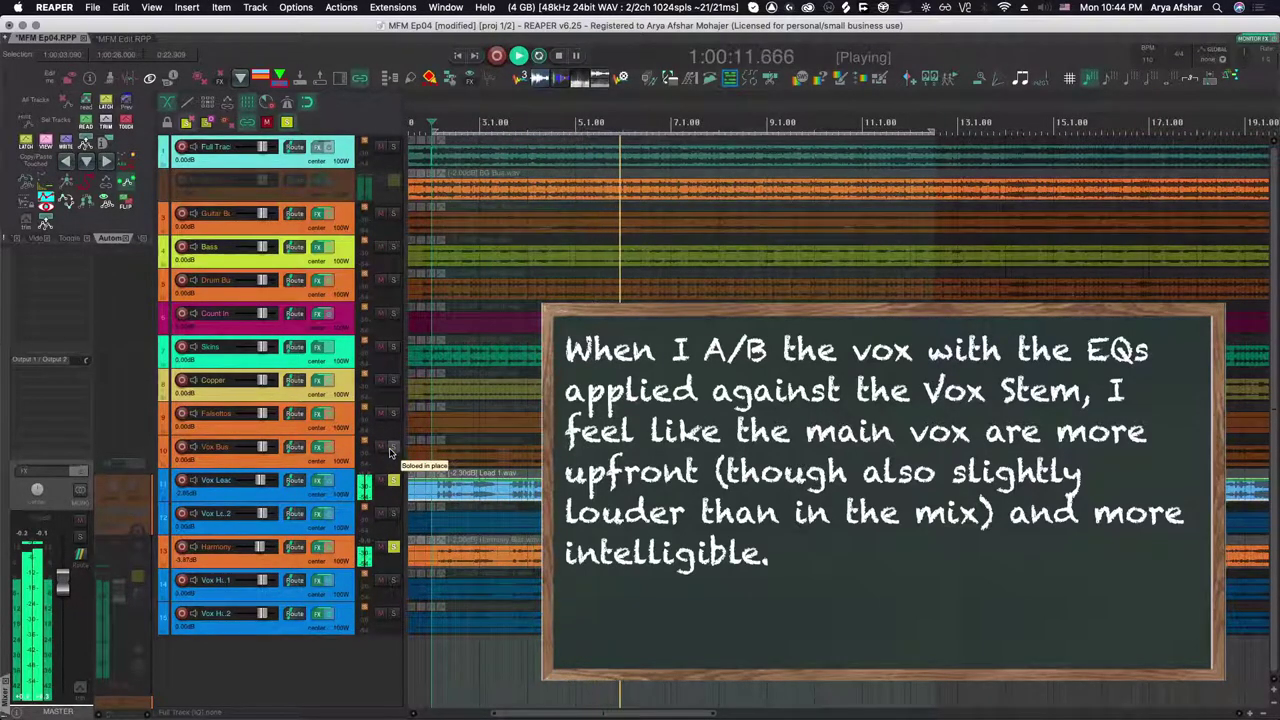
mouse_move(260, 548)
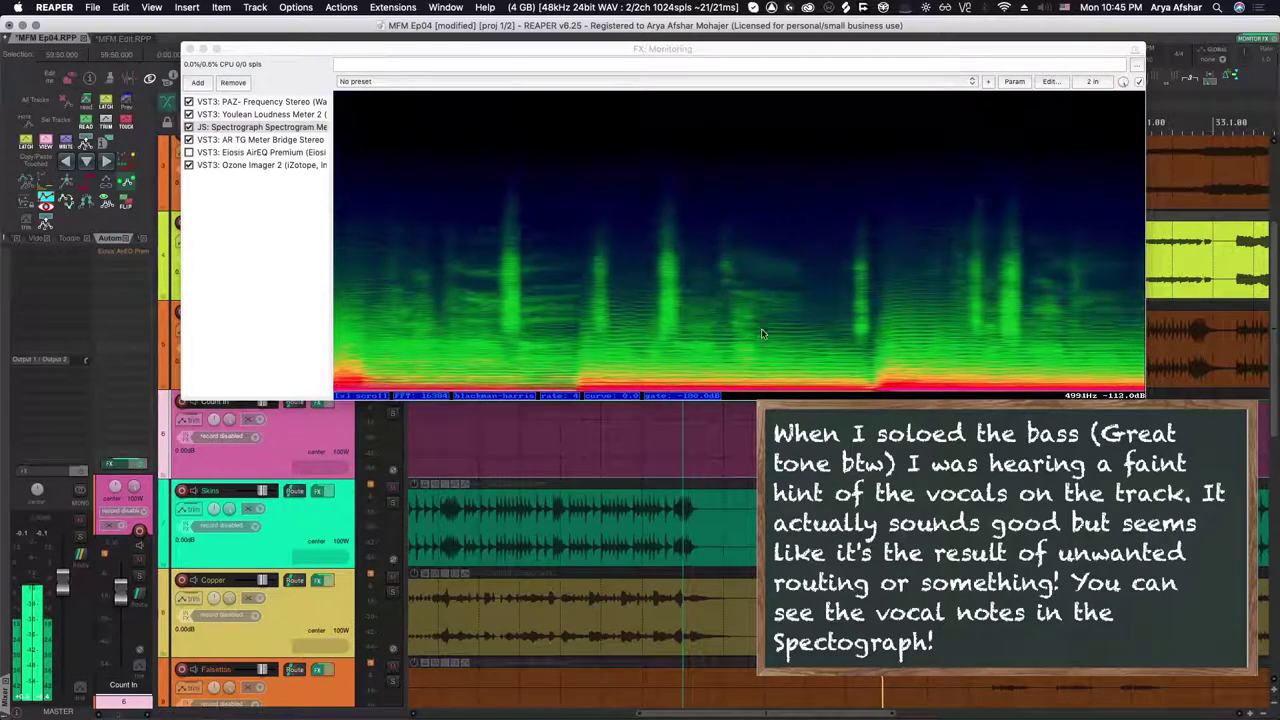
Play the soloed Bass track from around bar 33 and listen for vocal bleed
click(1021, 268)
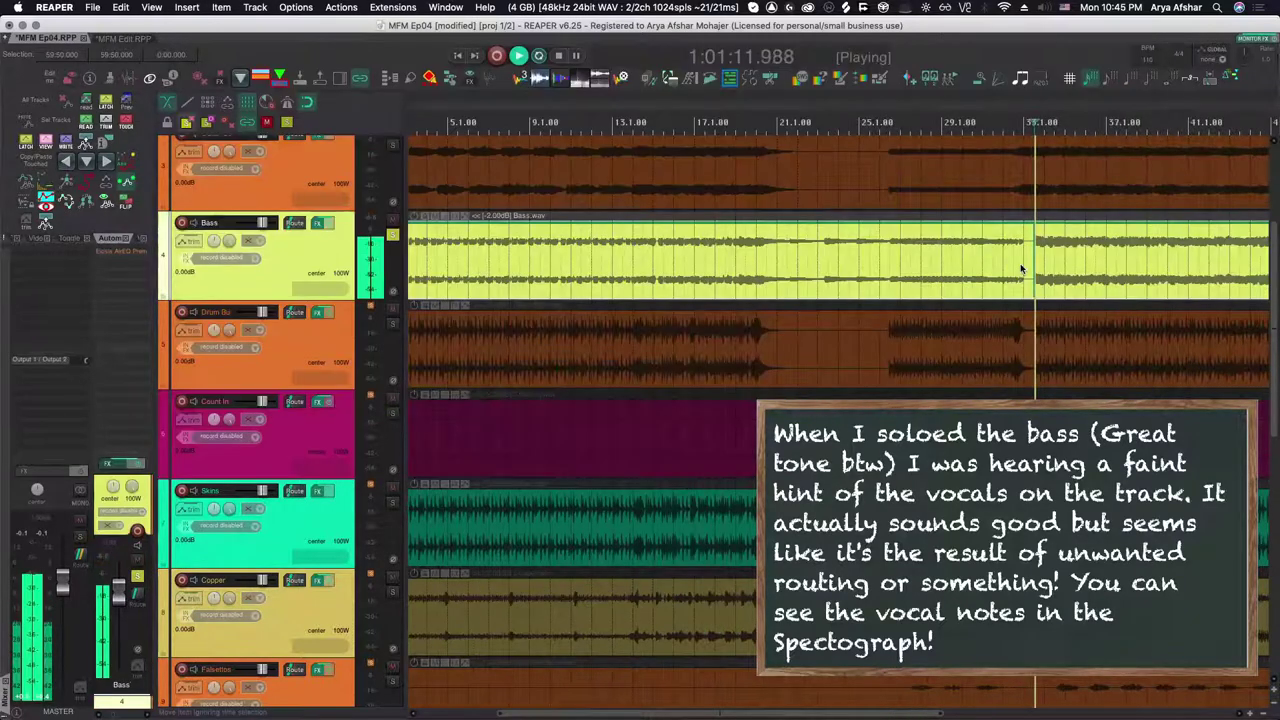
scroll(1010, 276, right, 3)
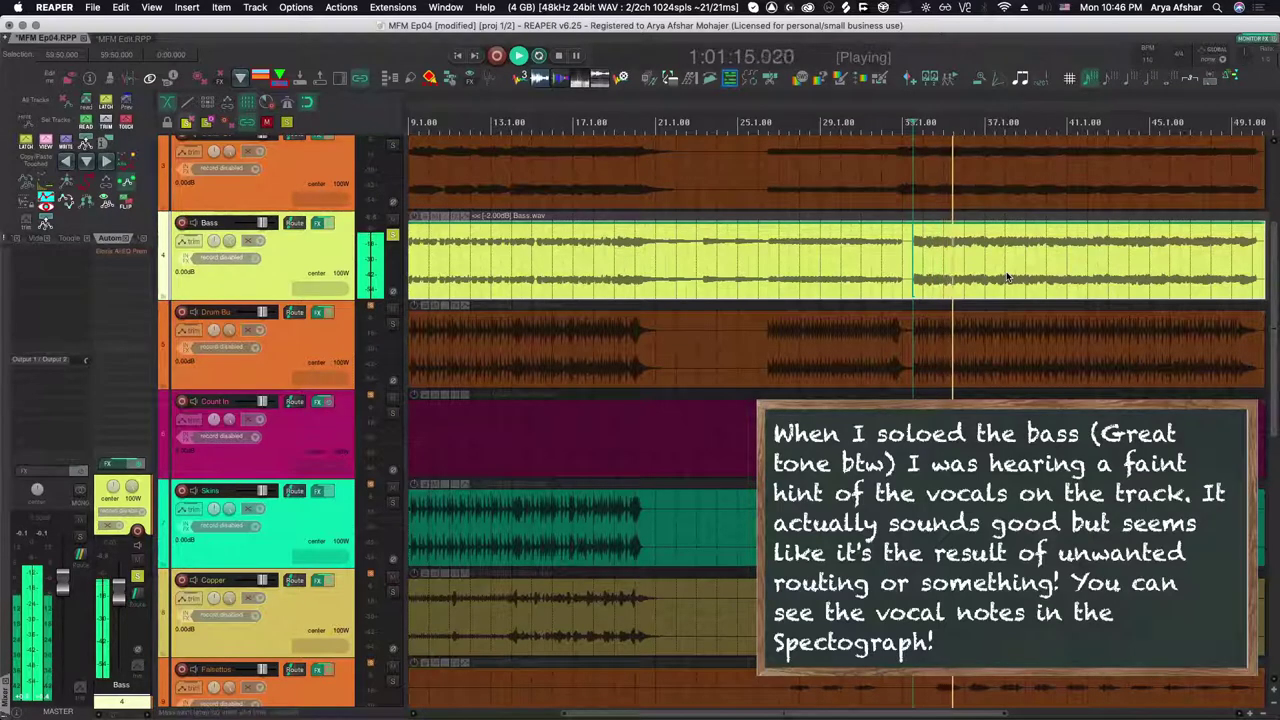
scroll(1008, 278, right, 3)
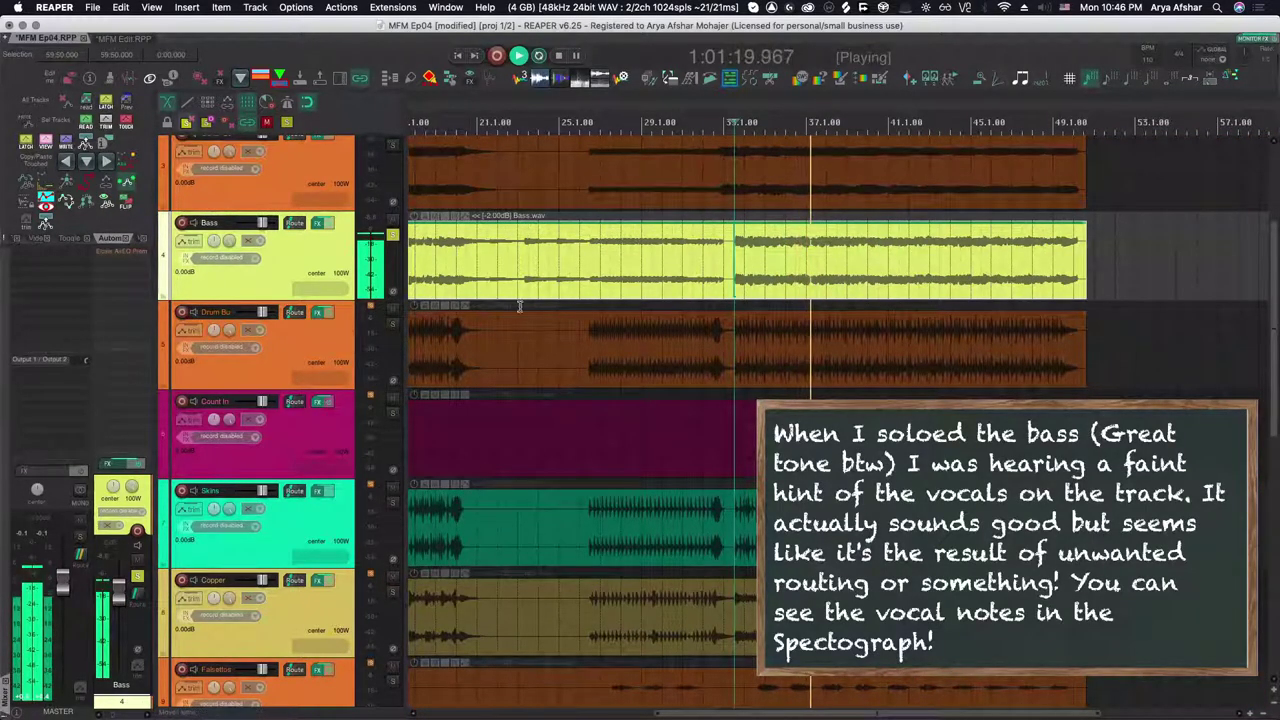
Add the Drum Bus to the solo and examine the bass note timing against the kick around bar 35
click(390, 326)
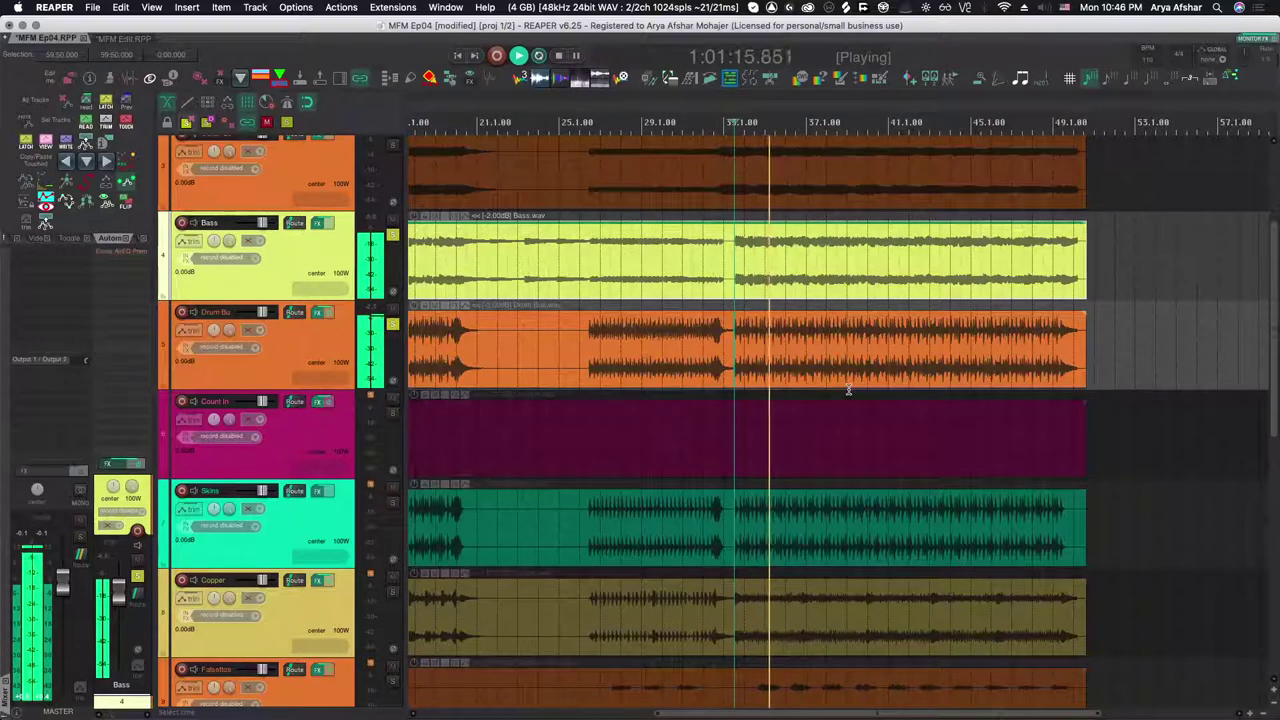
scroll(774, 287, up, 2)
scroll(774, 287, up, 3)
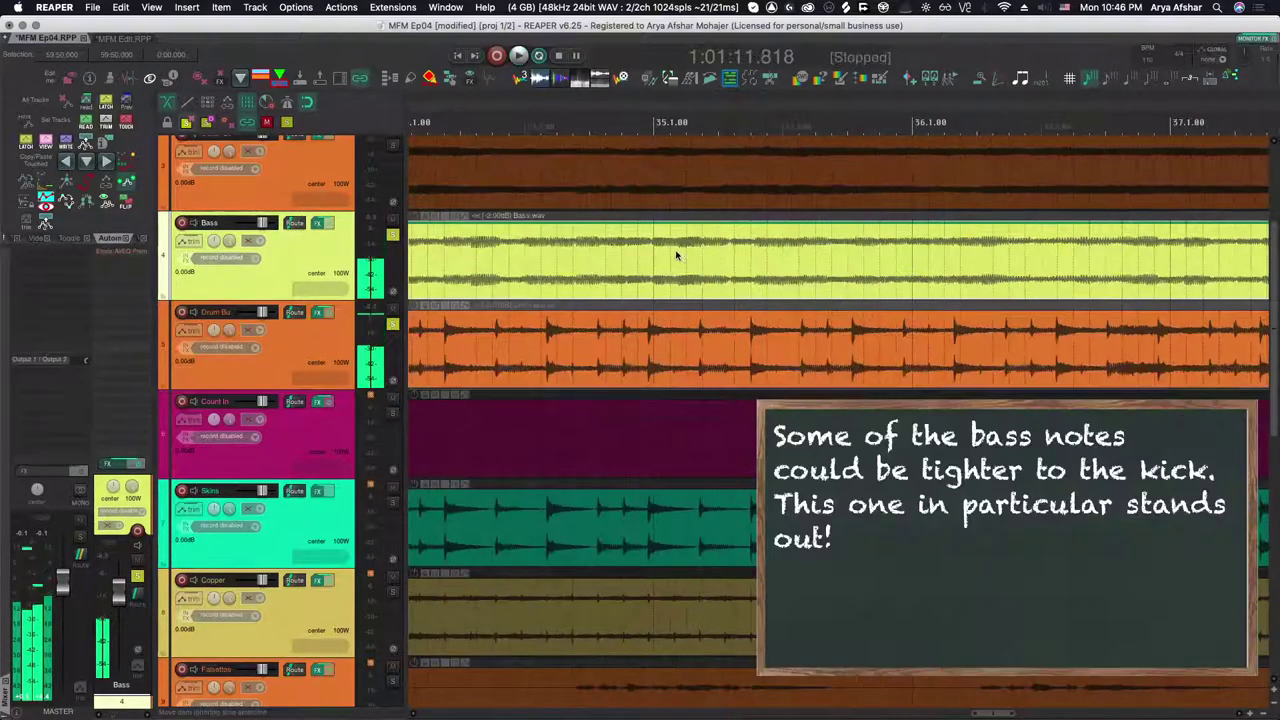
key(space)
scroll(701, 264, up, 2)
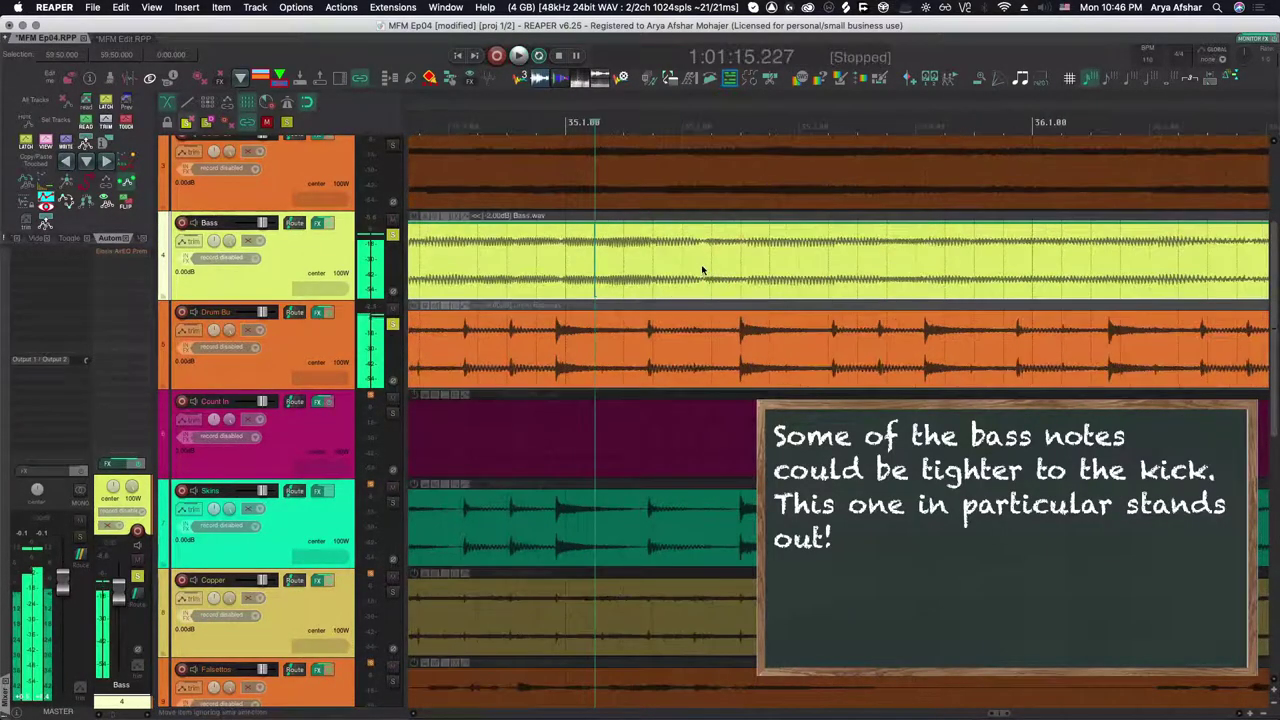
scroll(620, 268, up, 2)
click(535, 269)
key(space)
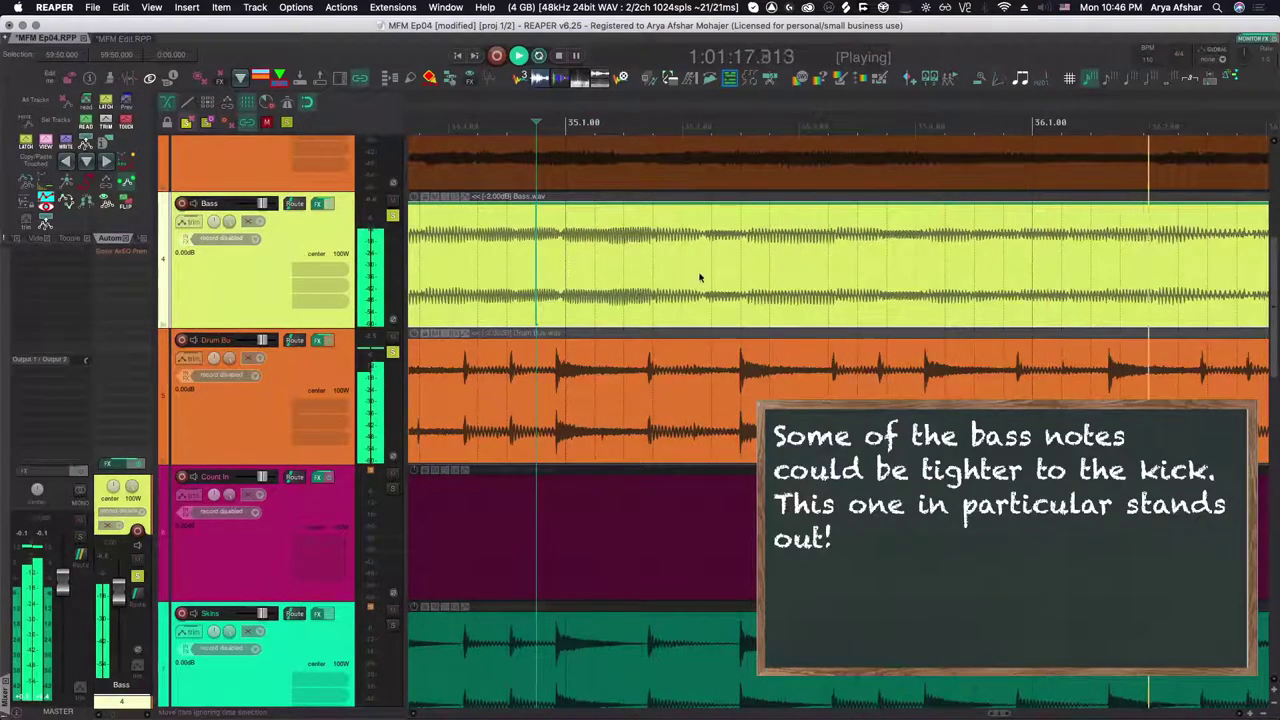
key(space)
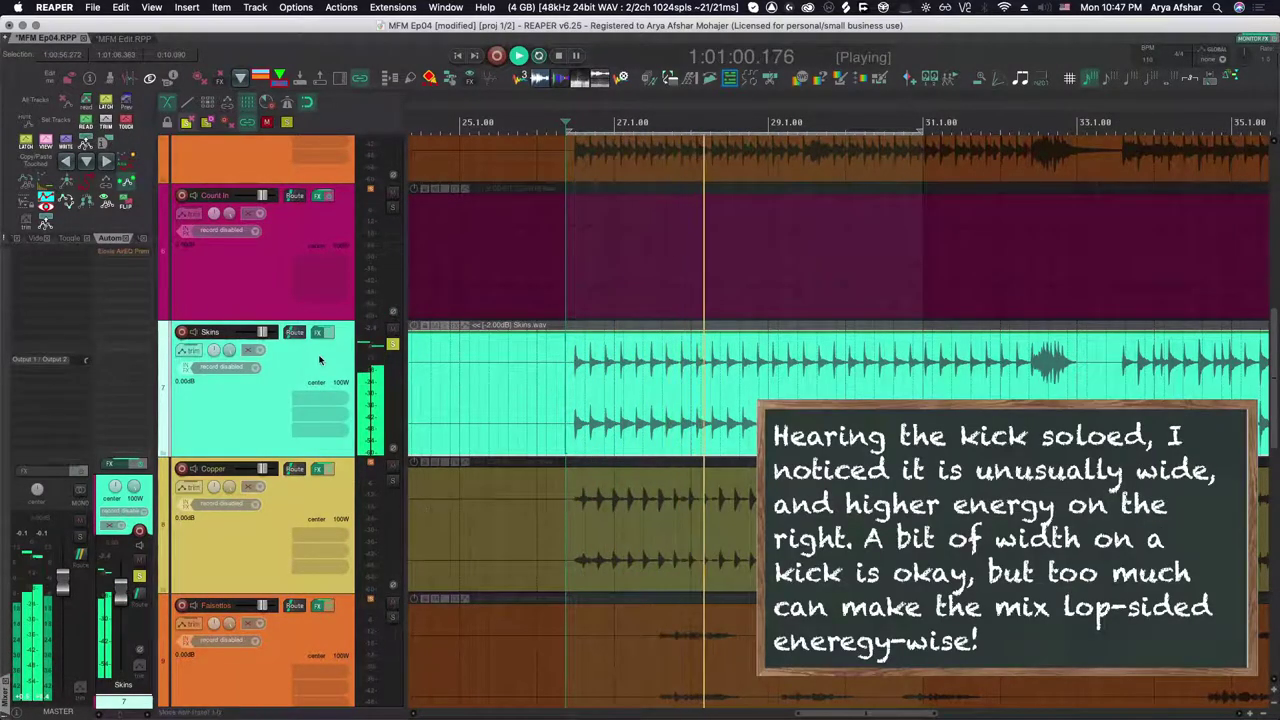
Open Ozone Imager 2 in the monitoring chain and examine the soloed Skins track's stereo image beside the track controls
click(318, 332)
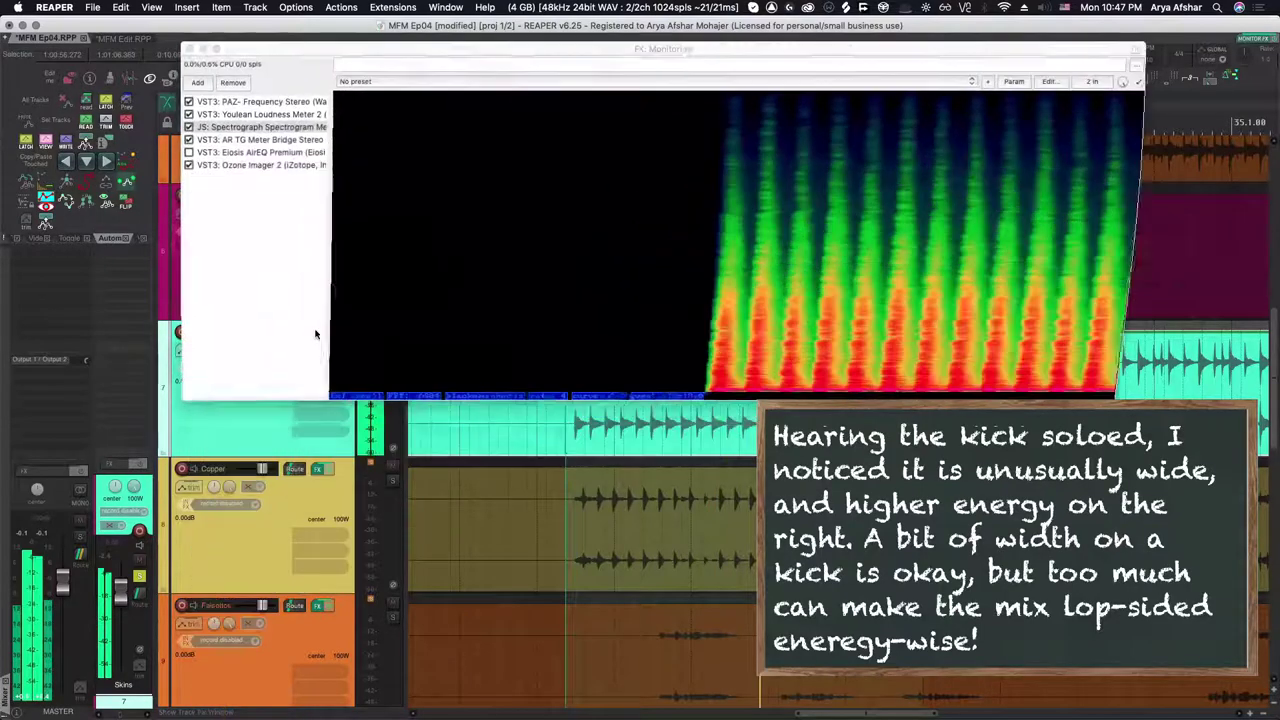
click(255, 165)
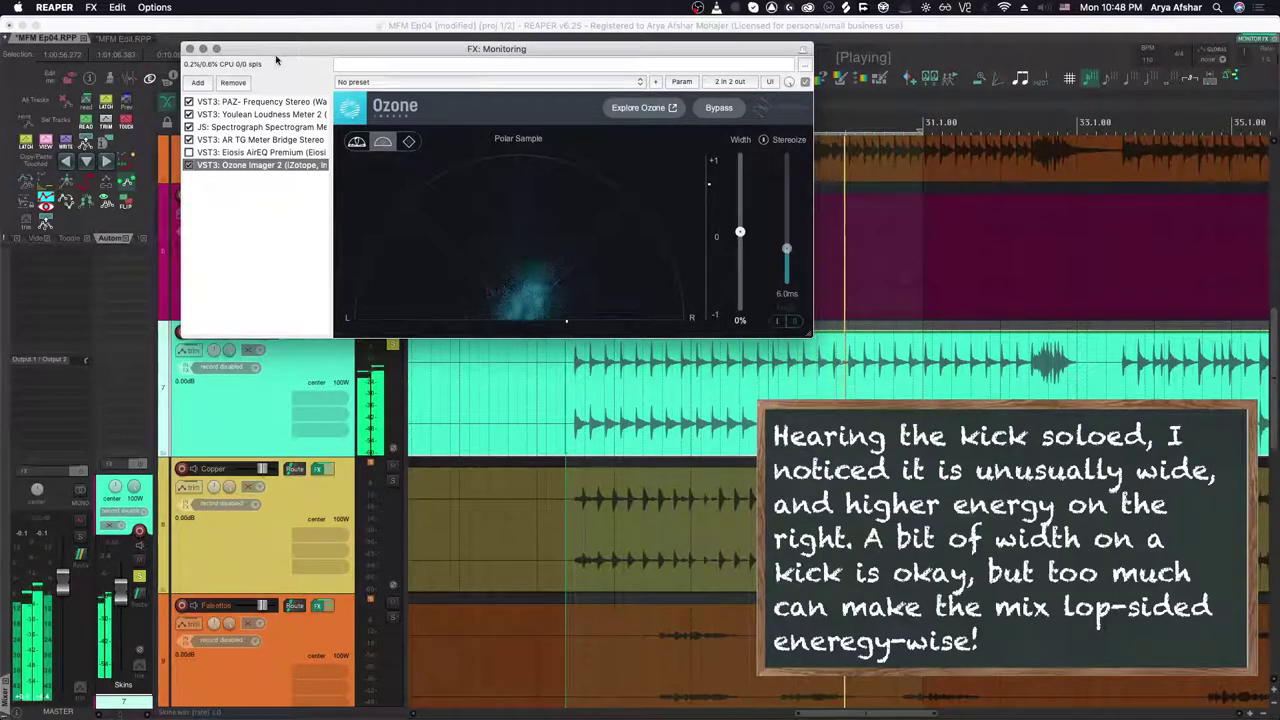
drag(277, 51, 697, 56)
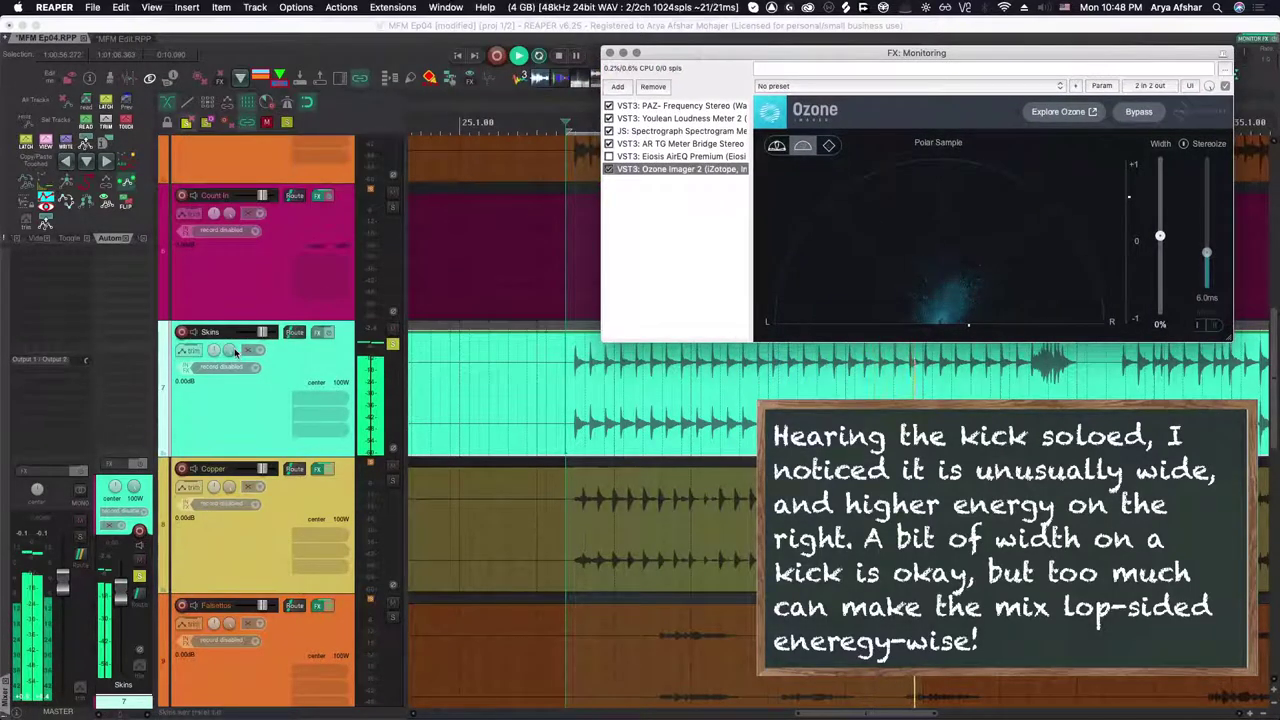
Set the Skins track's stereo width to 0 to sum the kick to mono, collapse the track heights, and close the monitoring effects
drag(243, 346, 241, 352)
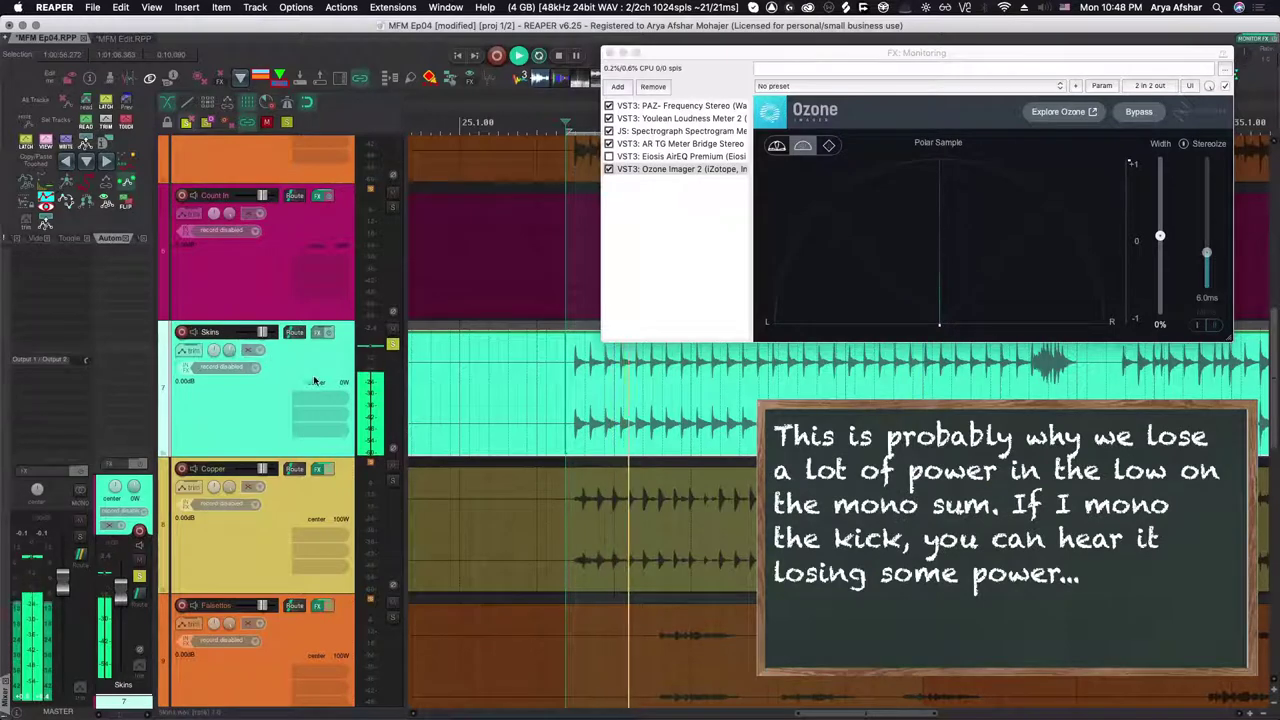
key(grave)
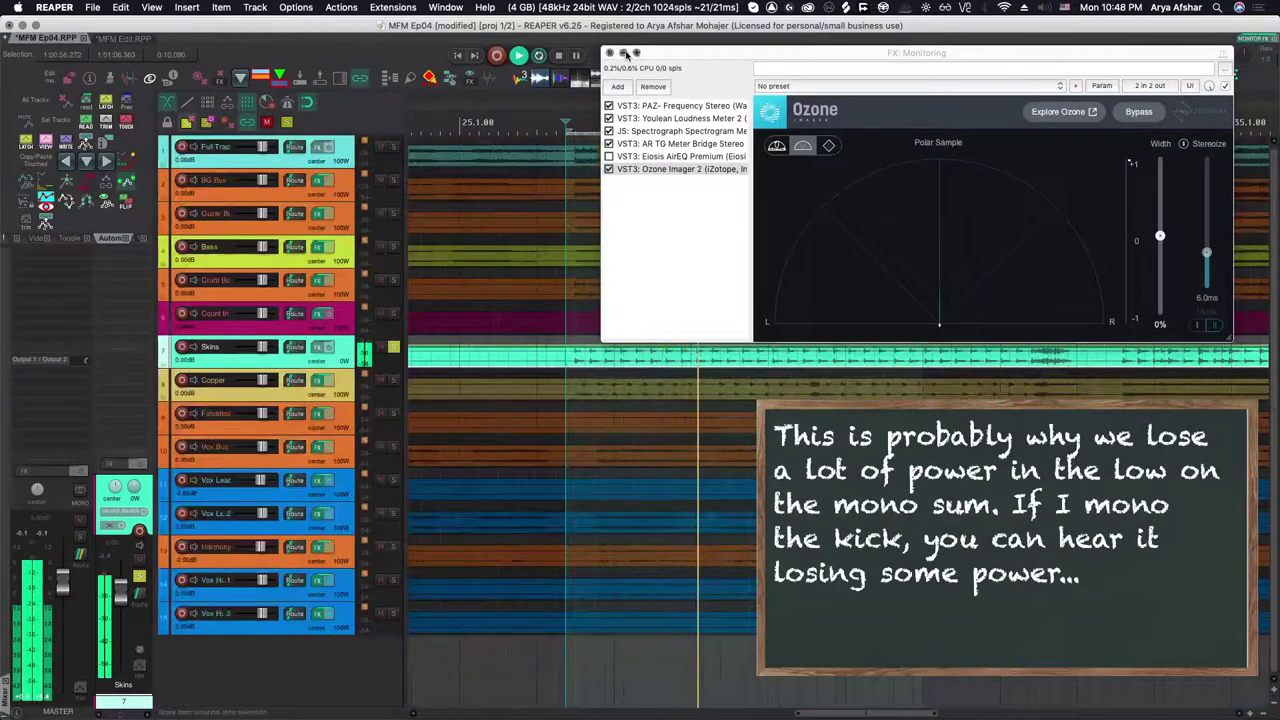
click(623, 52)
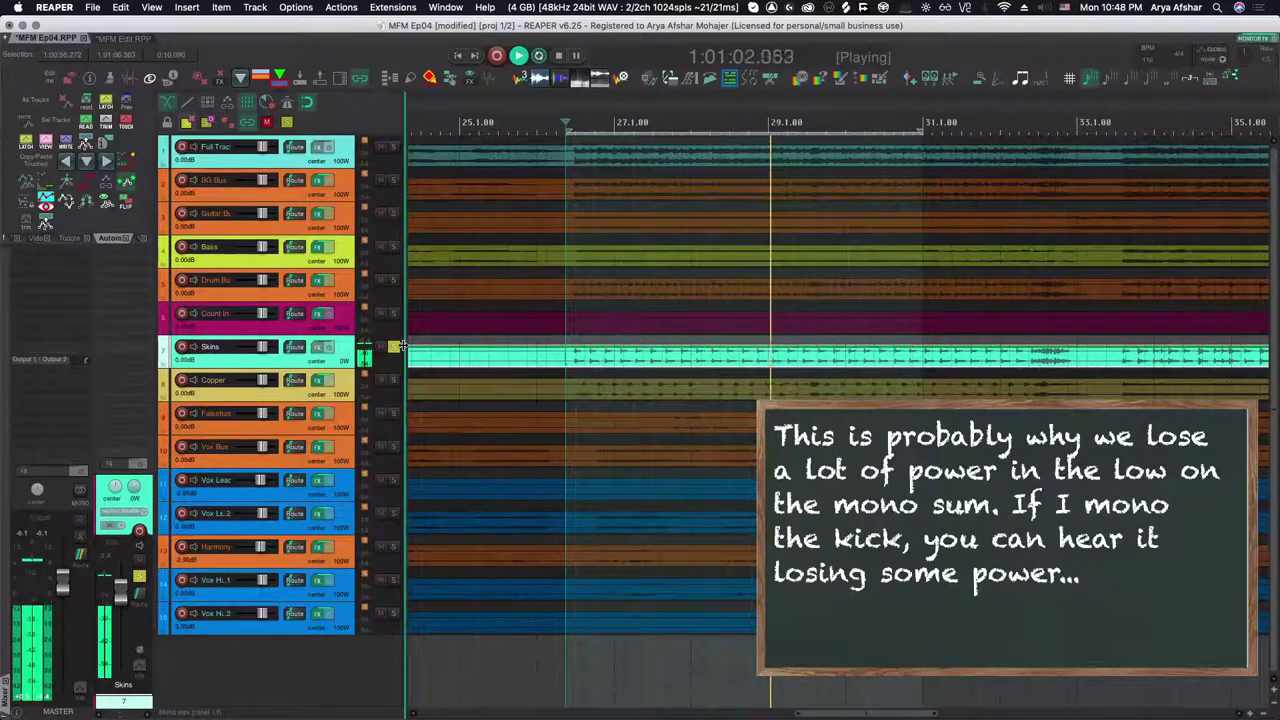
Add the Copper, Guitar Bus and Bass tracks to the solo with the mono Skins track
click(393, 380)
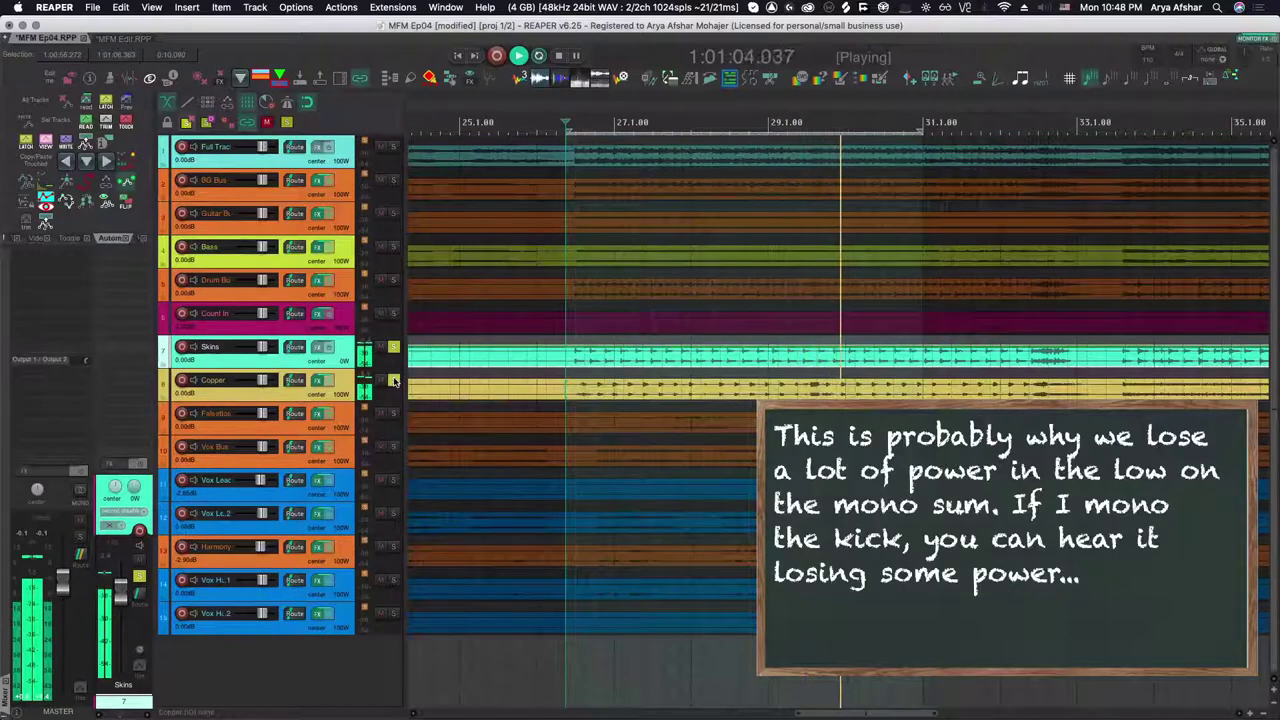
click(393, 213)
click(393, 248)
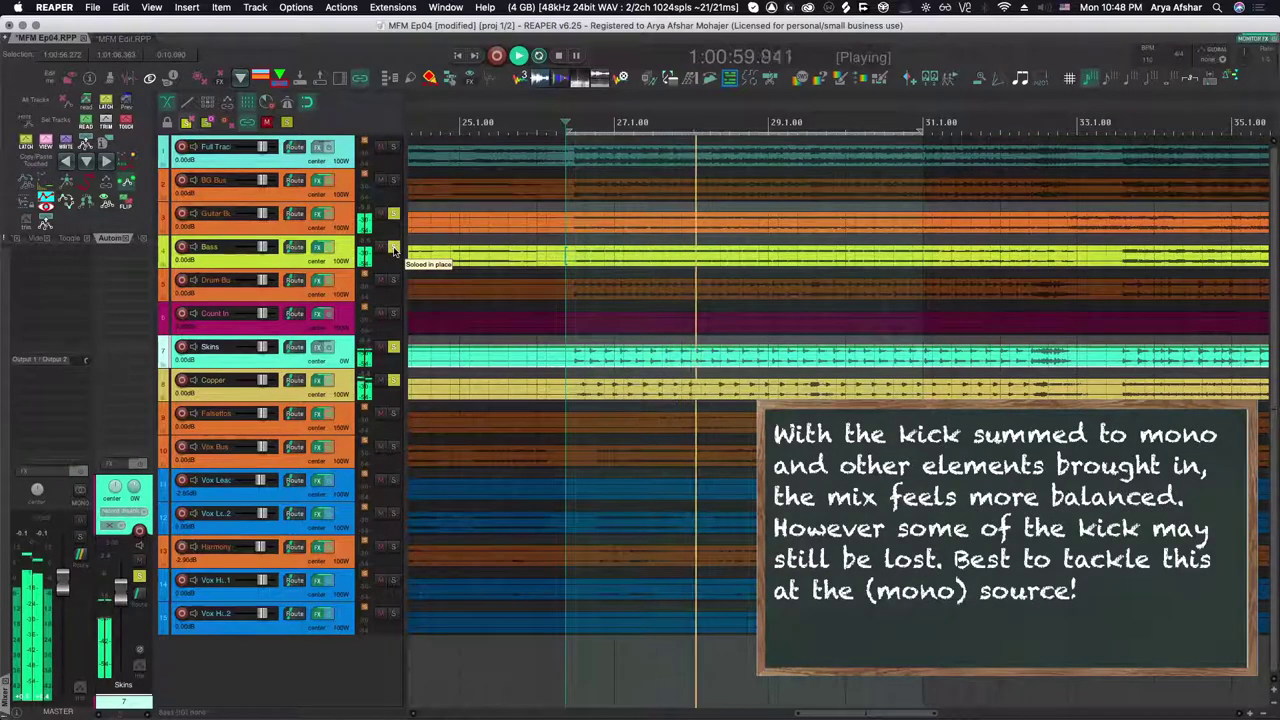
Lock the track controls of the Guitar Bus and Bass tracks so their solo state stays fixed
click(337, 224)
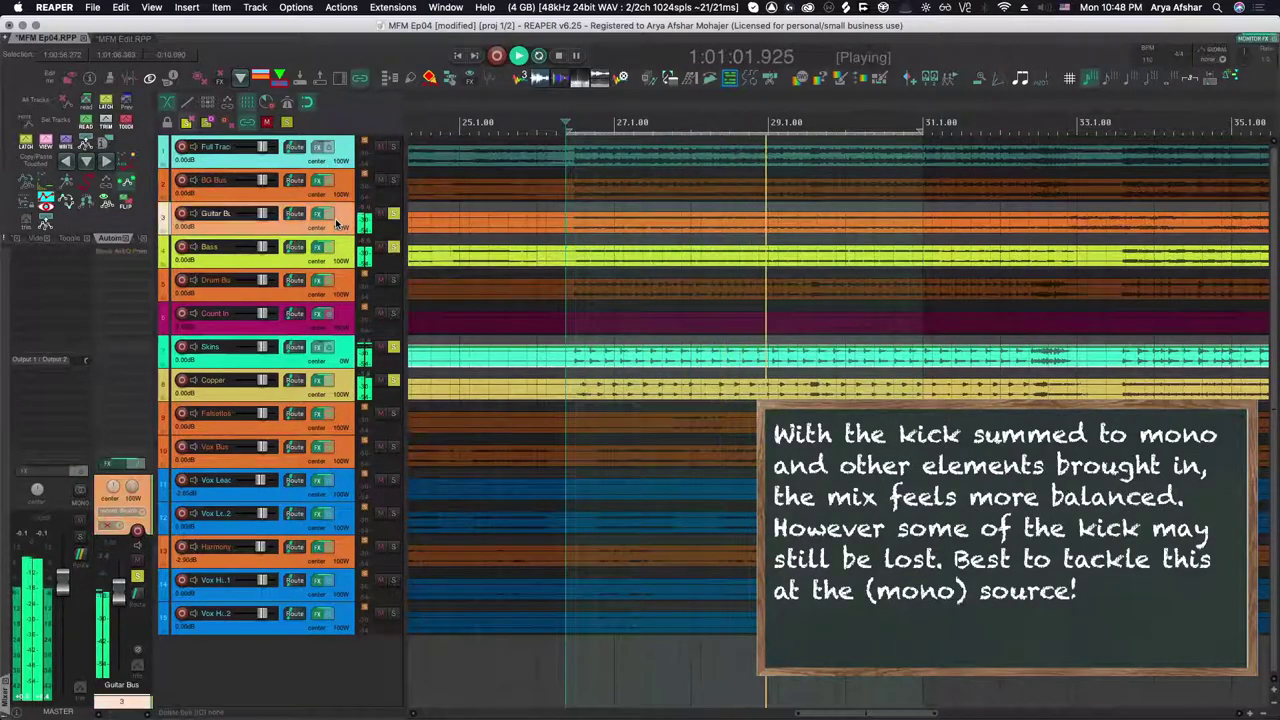
click(343, 260)
right_click(345, 258)
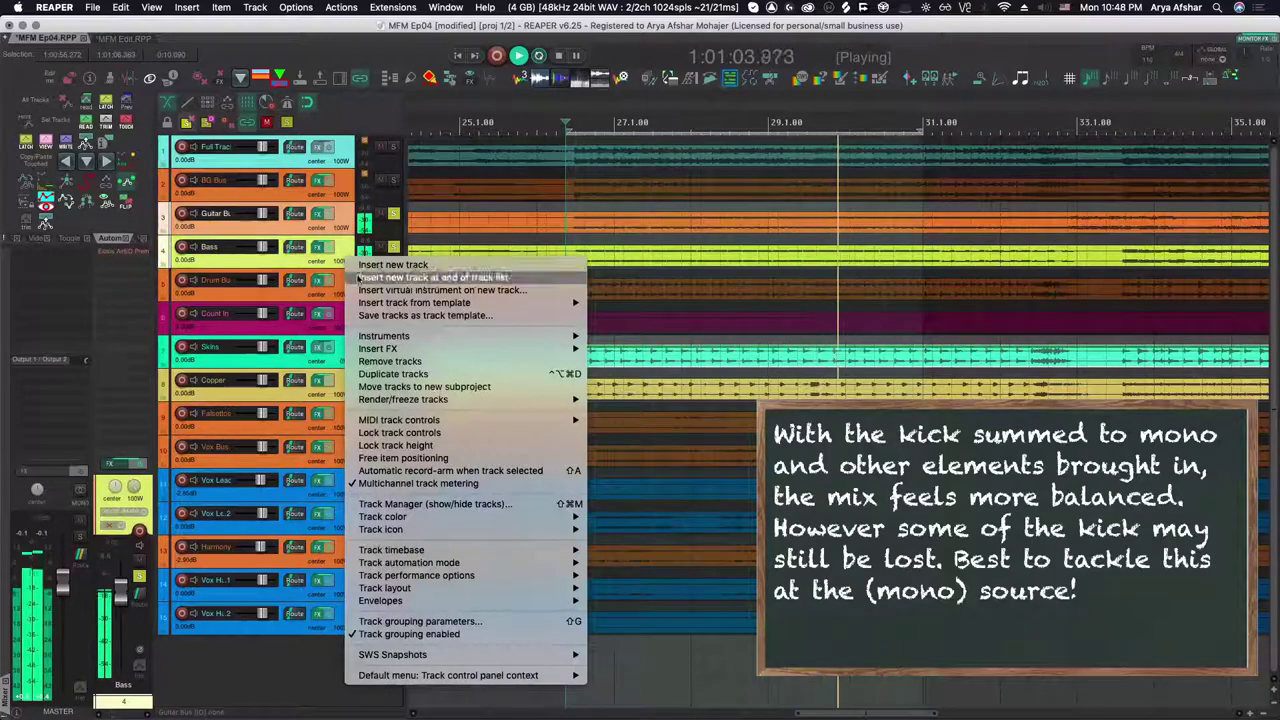
click(402, 433)
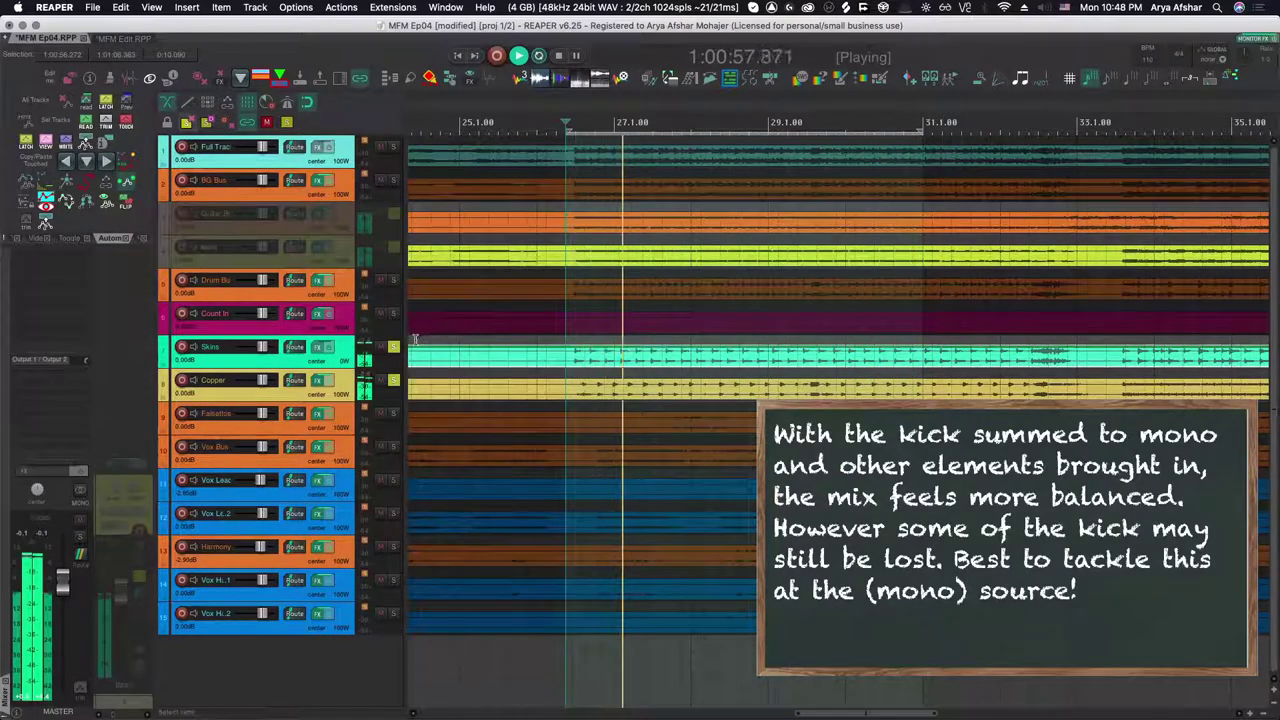
Compare the stereo Drum Bus with the mono Skins and Copper pair by switching the solo between them
click(393, 281)
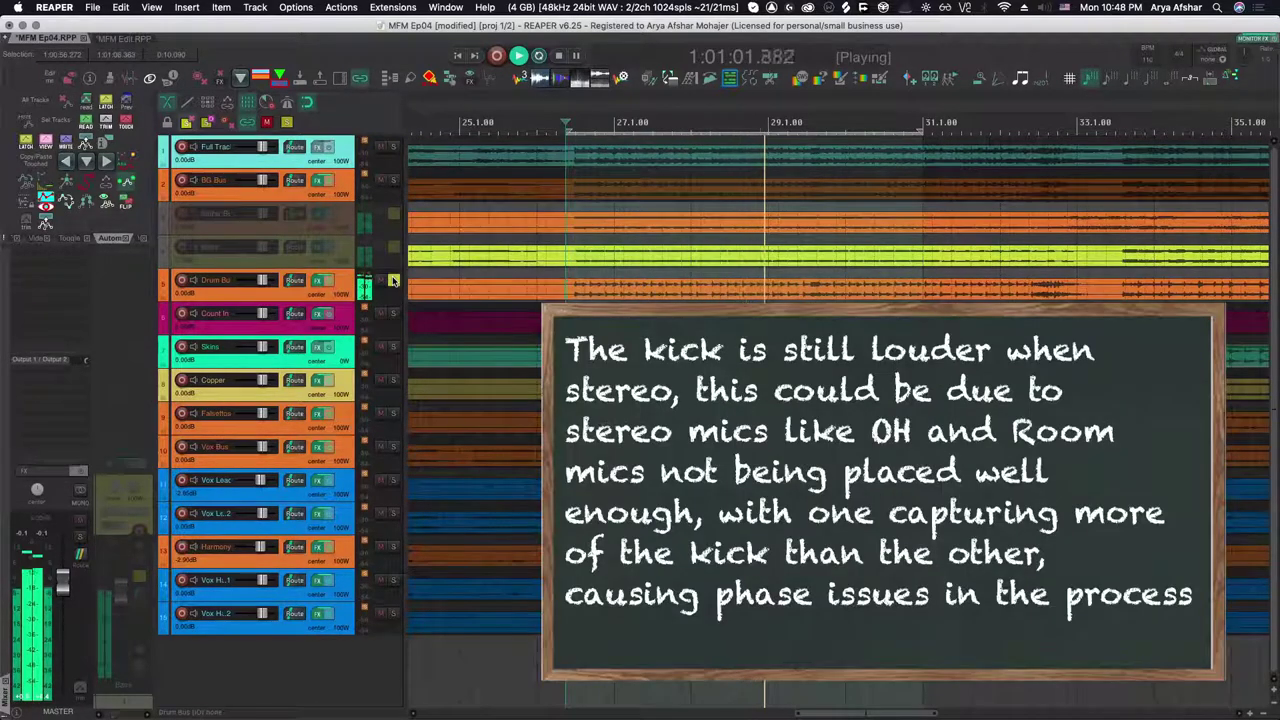
click(393, 281)
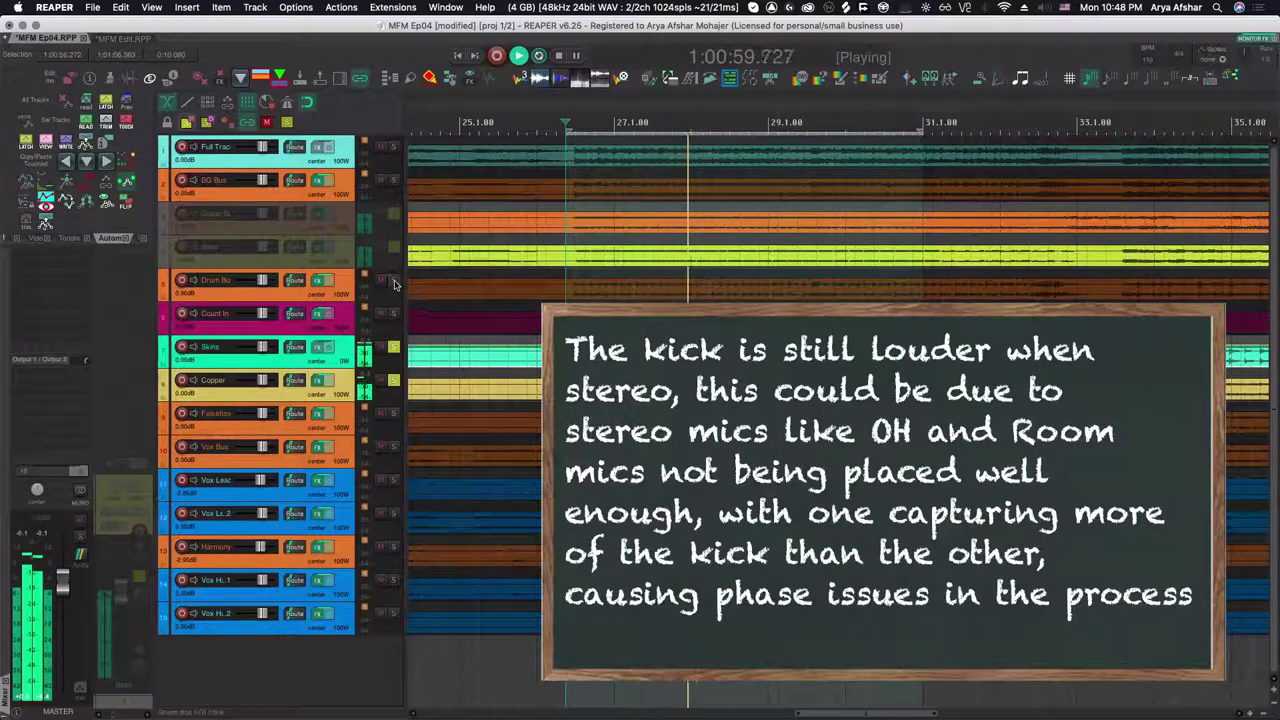
click(393, 282)
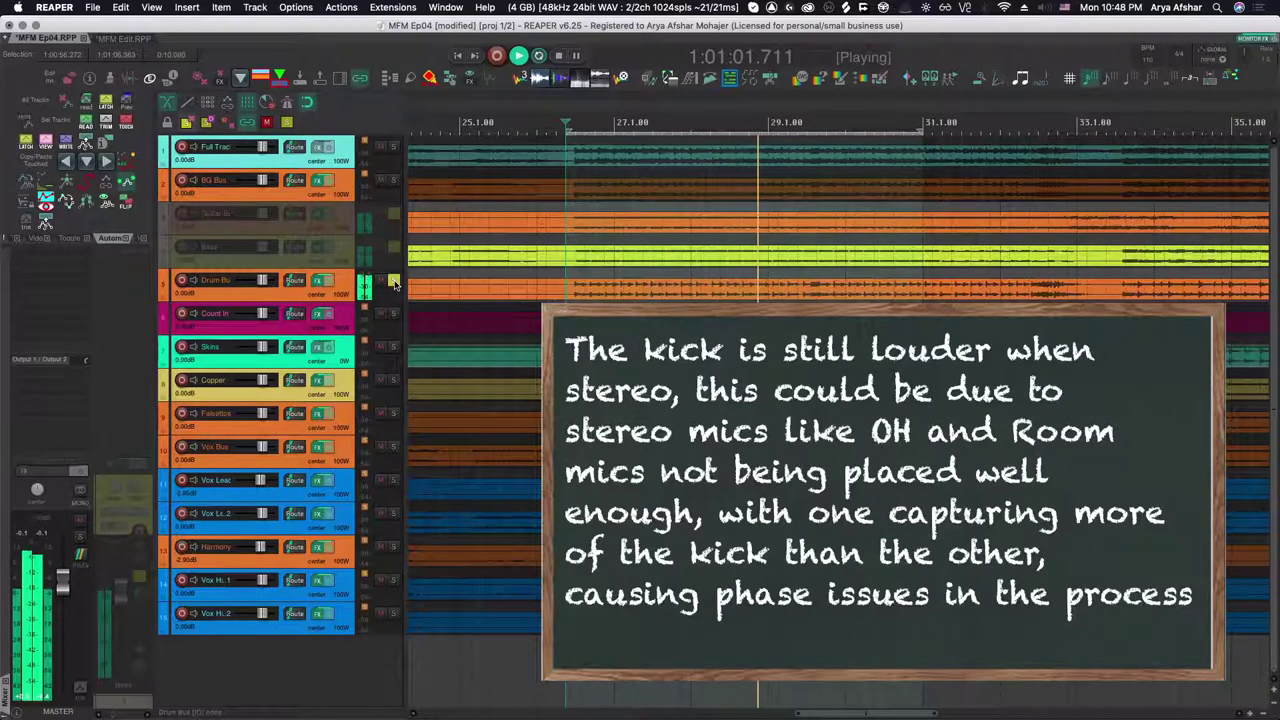
click(393, 282)
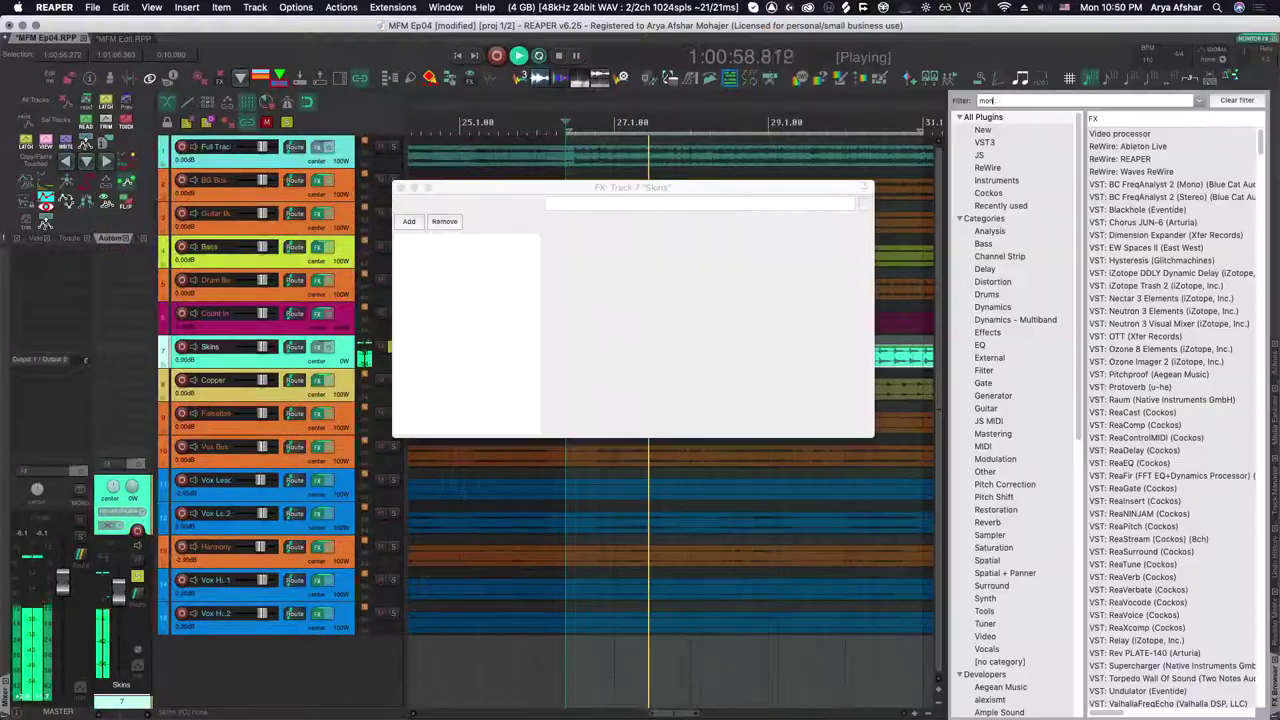
Add Monomizer_LE to the Skins track and set its low to 80 Hz, high to 195 Hz and Make Mono to 100%
text(onom)
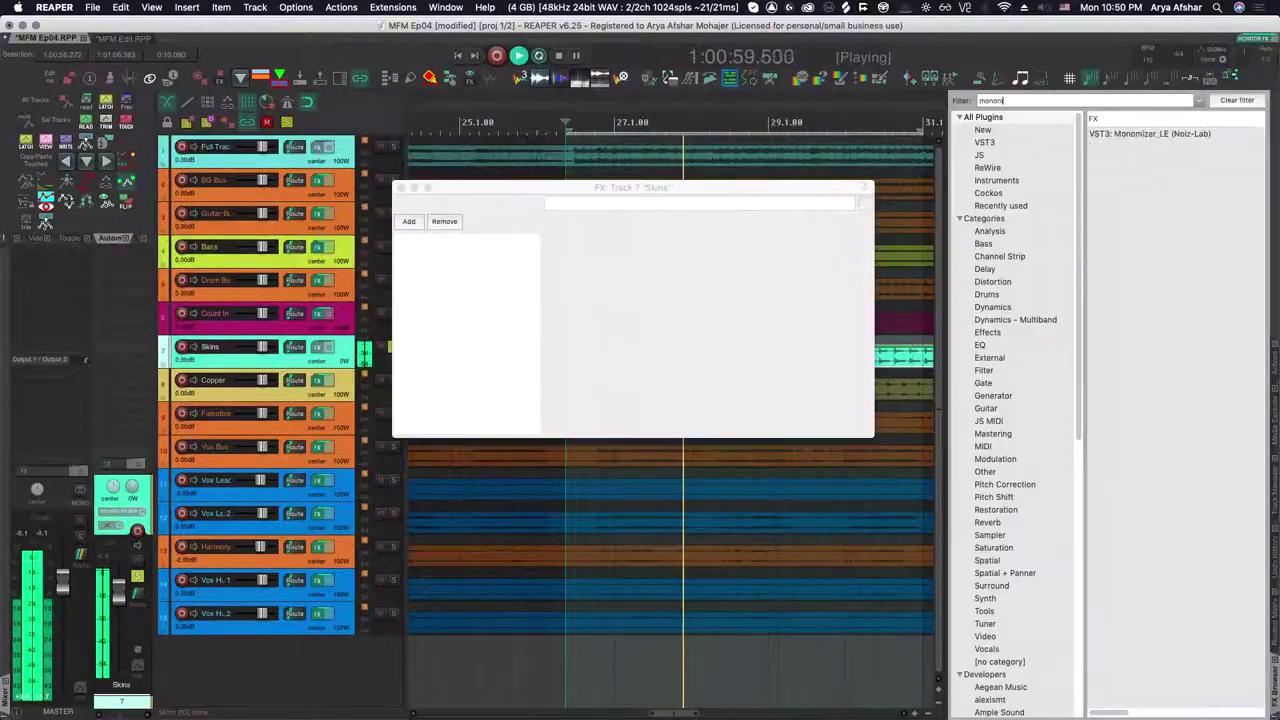
drag(1128, 136, 458, 330)
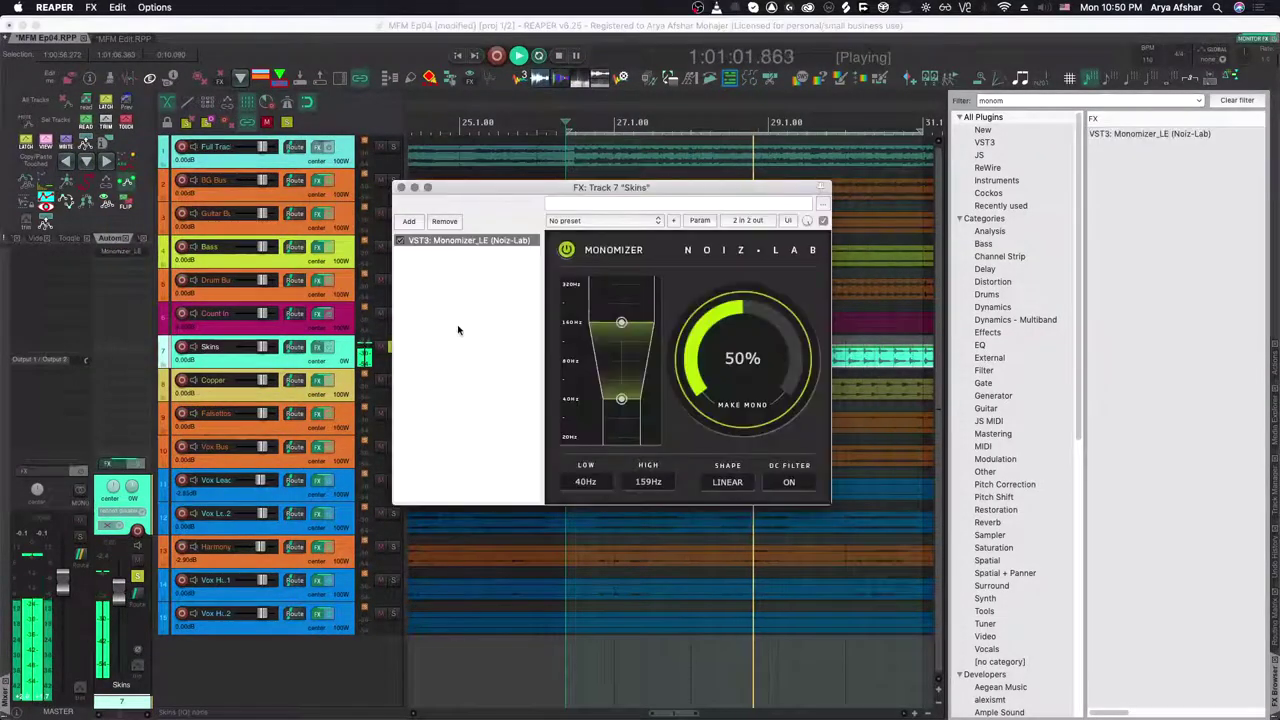
drag(464, 202, 484, 211)
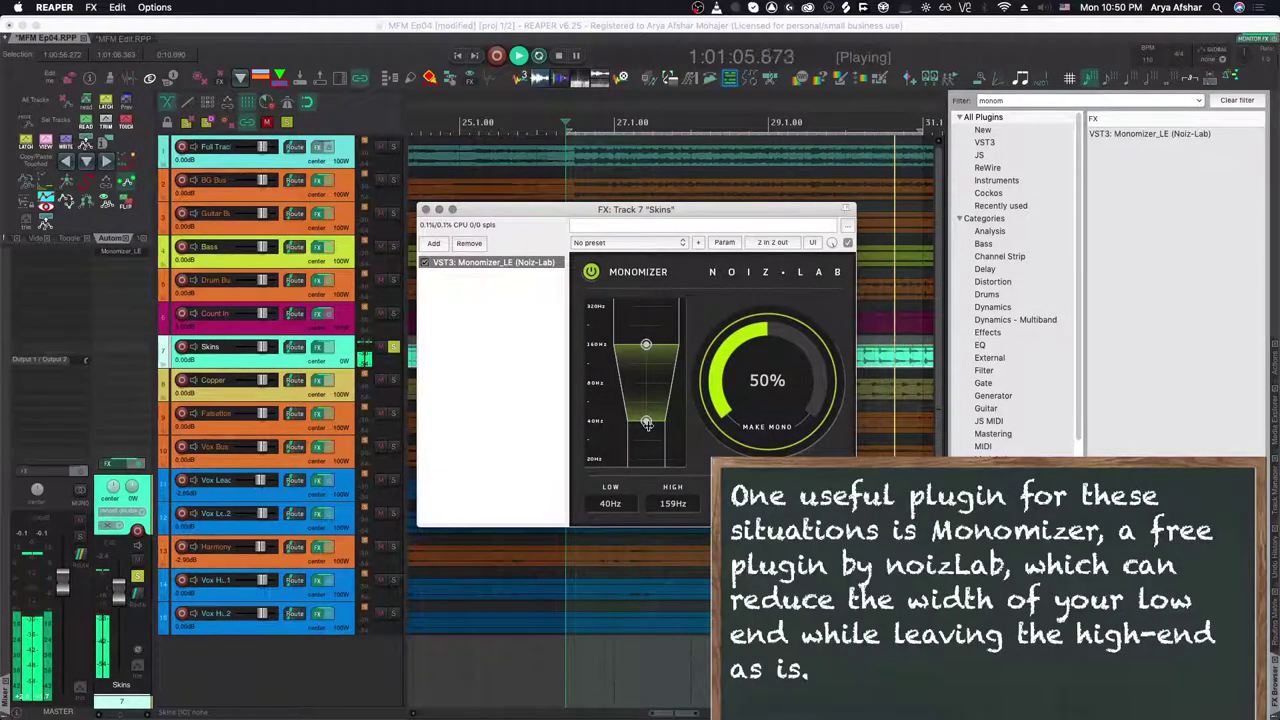
drag(647, 423, 646, 333)
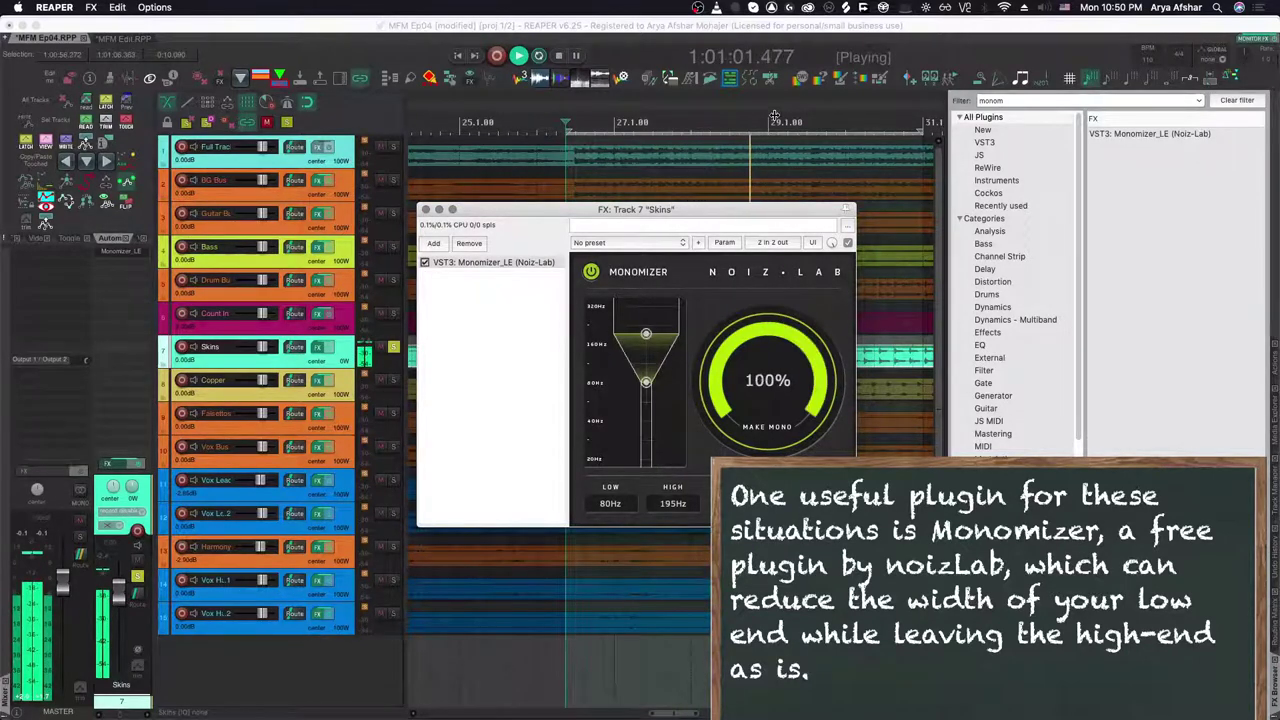
Compare the Skins track with Monomizer_LE active and bypassed, and close its effects window
click(318, 346)
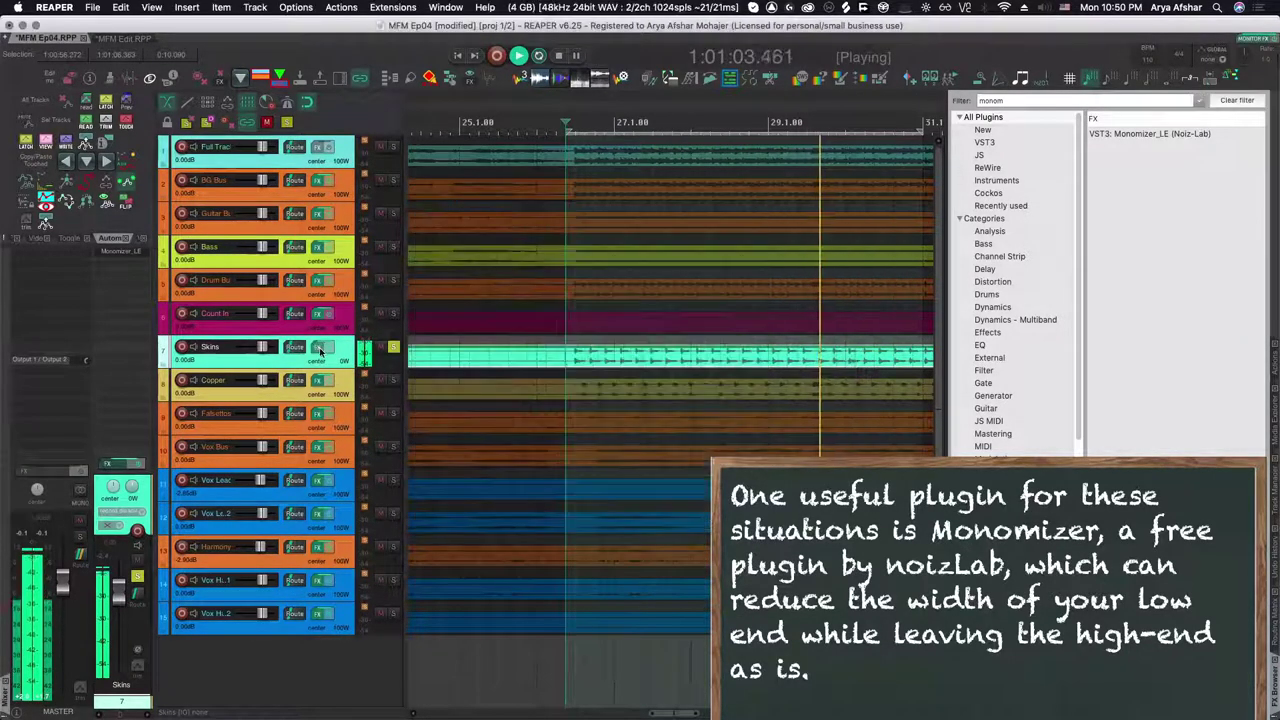
click(319, 348)
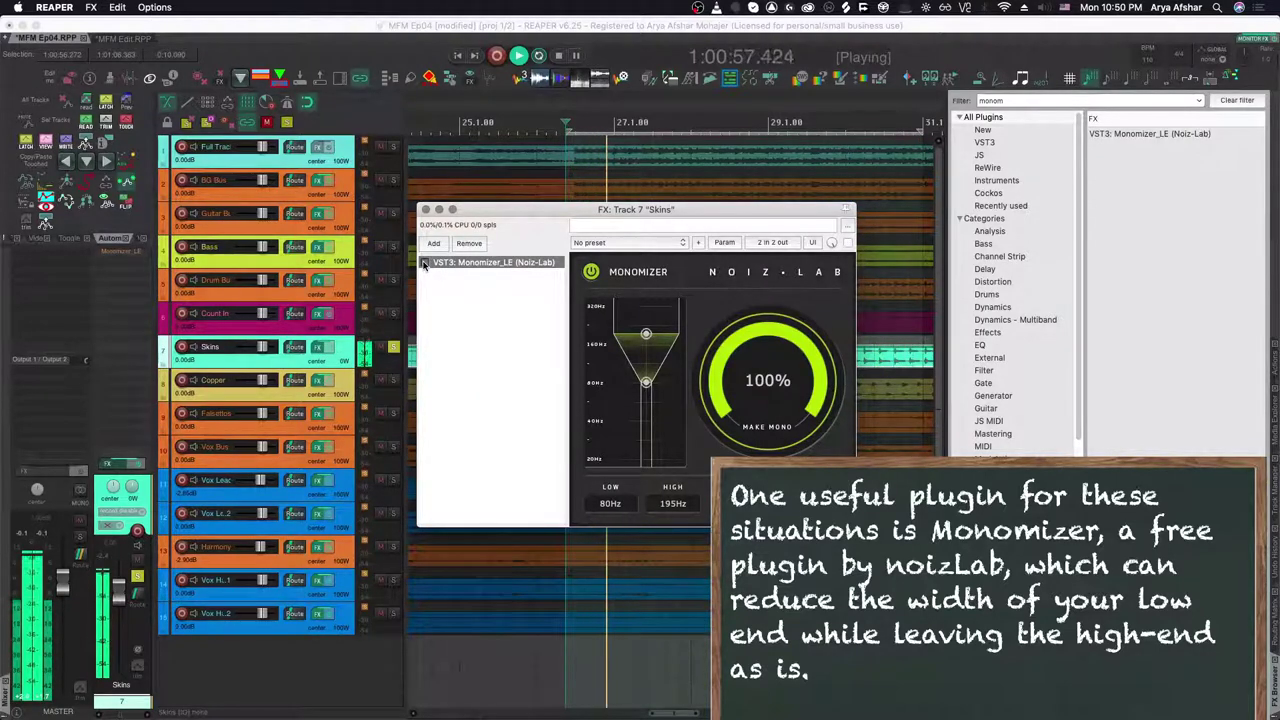
click(439, 210)
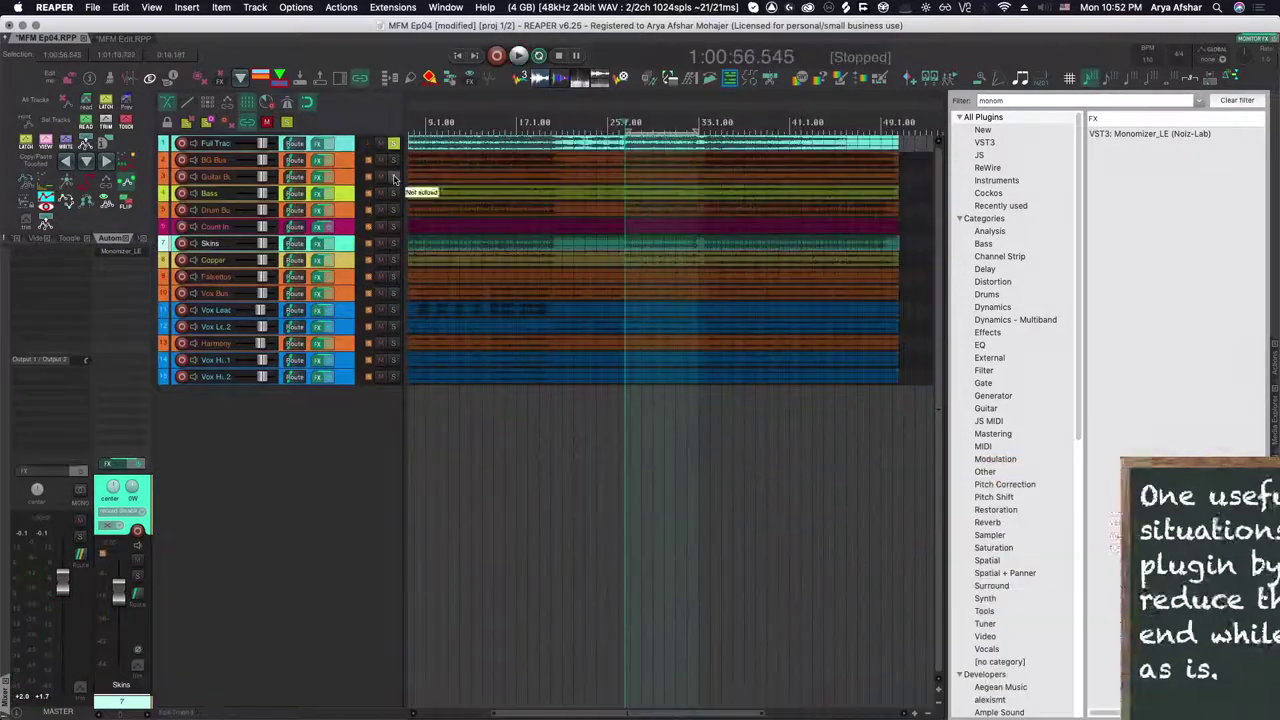
Play the Guitar Bus soloed from about bar 27, examine its enlarged left and right waveforms, and stop playback
key(space)
scroll(645, 213, up, 3)
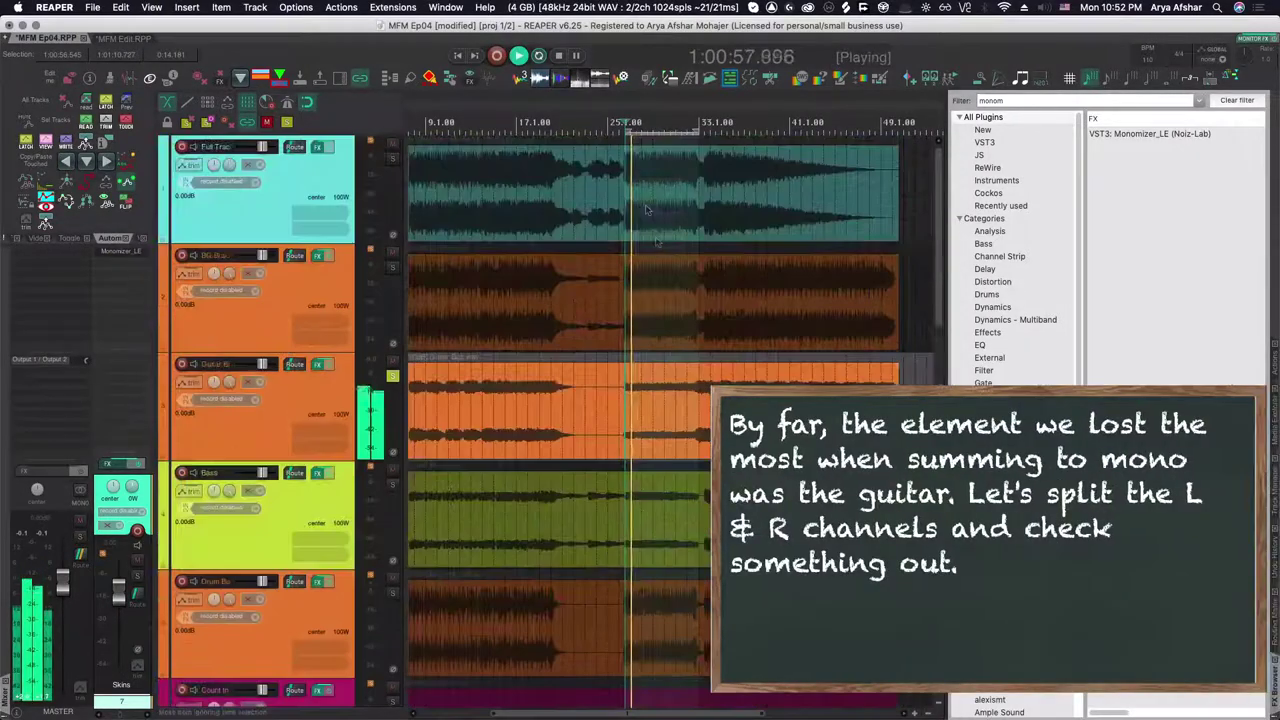
scroll(645, 210, up, 5)
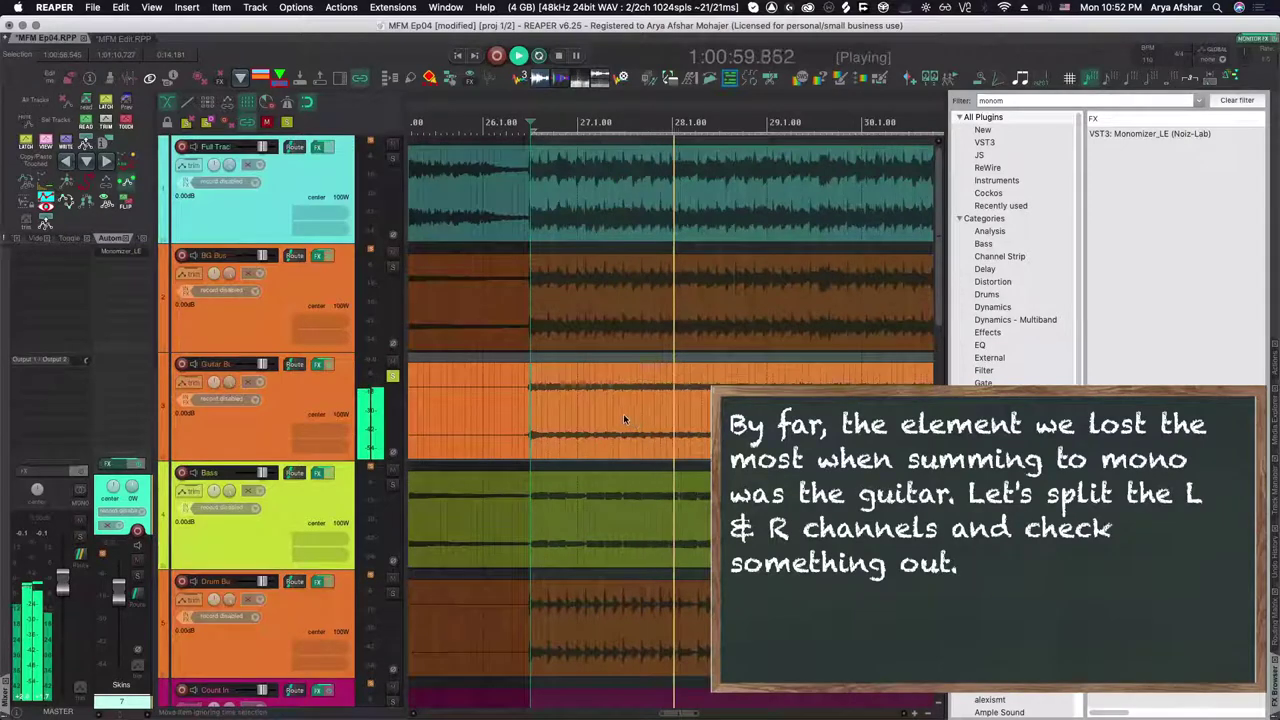
scroll(615, 413, down, 4)
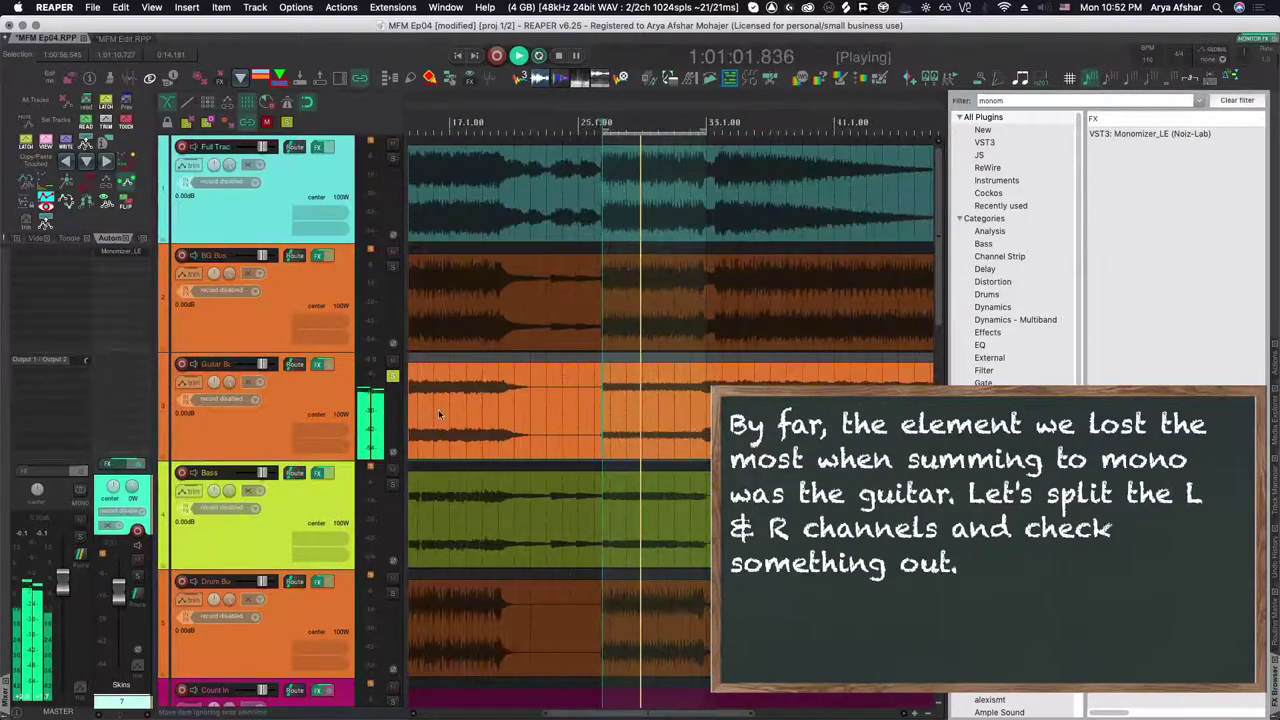
click(614, 448)
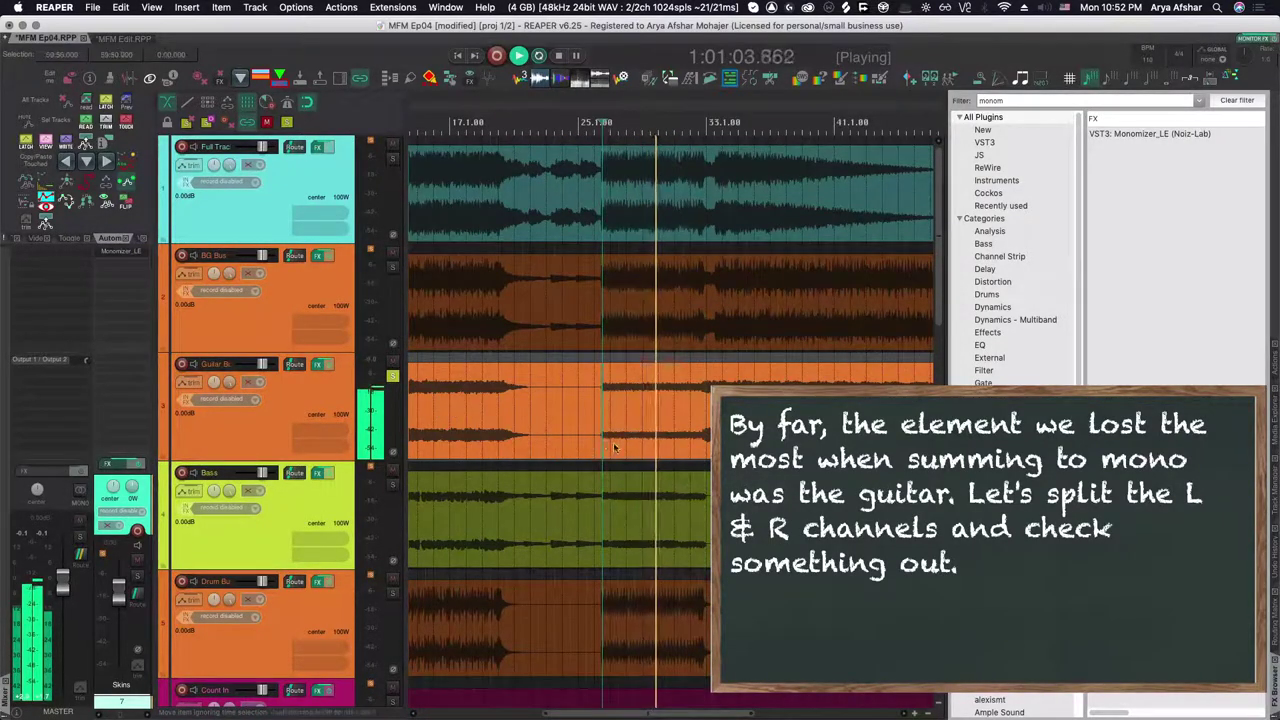
scroll(614, 448, down, 6)
key(space)
Explode the Guitar Bus item into separate mono tracks for its two channels
key(alt+r)
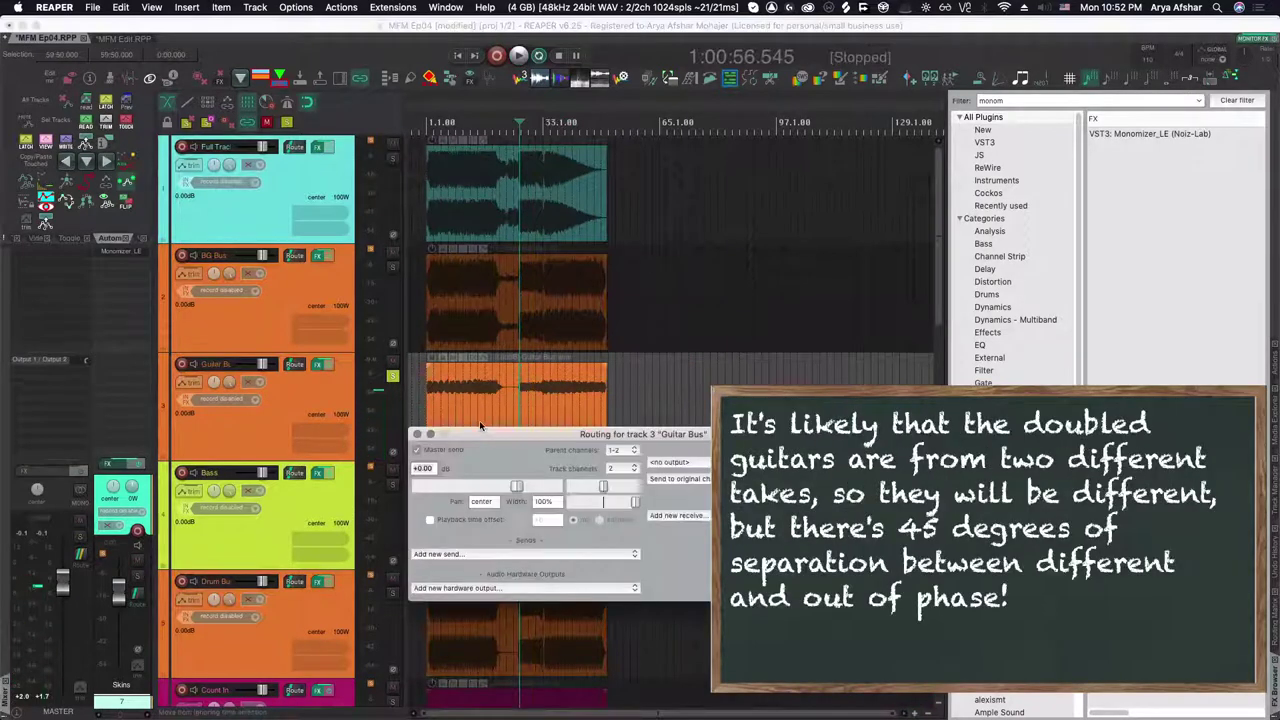
click(479, 422)
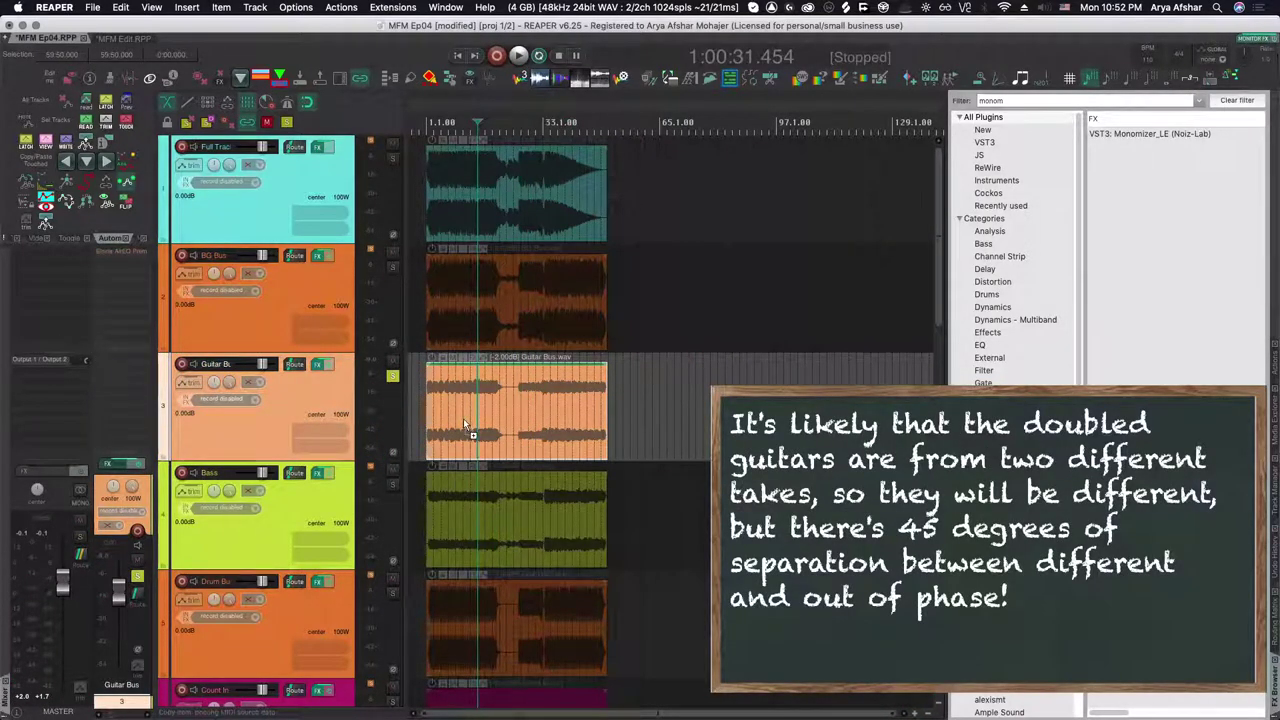
key(ctrl+shift+e)
key(Return)
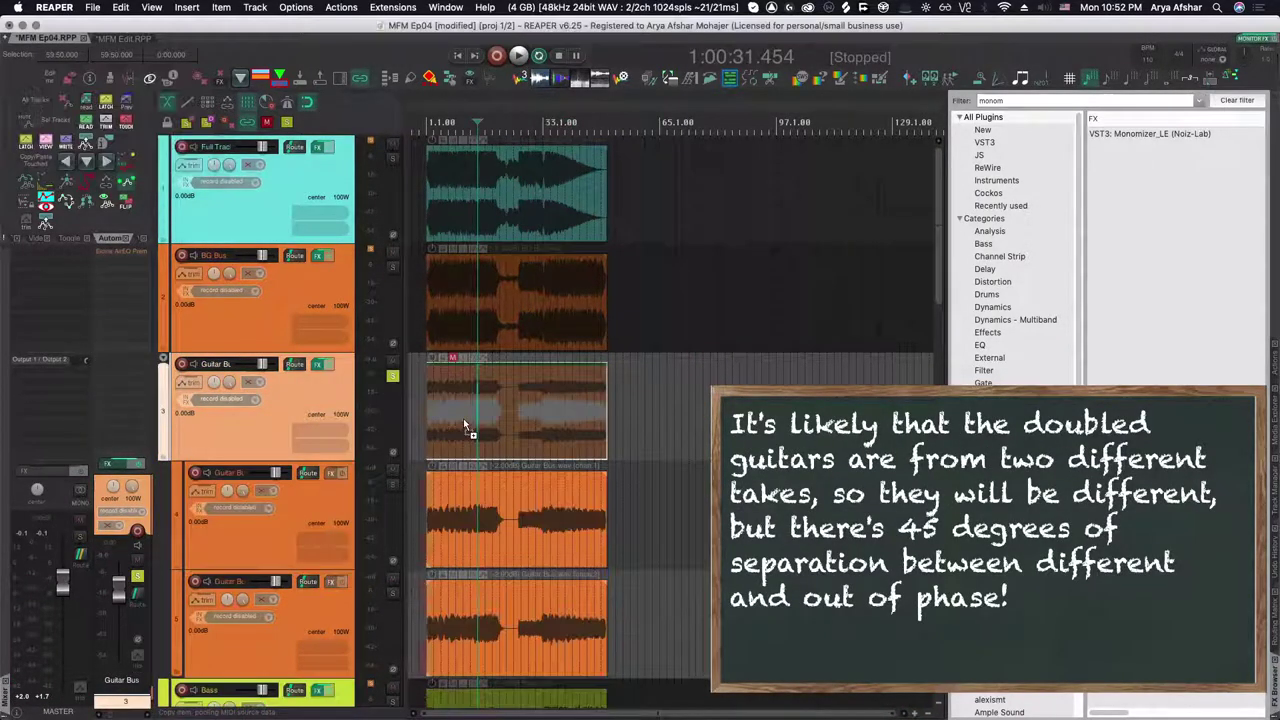
Play both mono guitar channels from the song start and toggle the second channel's phase inversion to compare
click(420, 507)
key(equal)
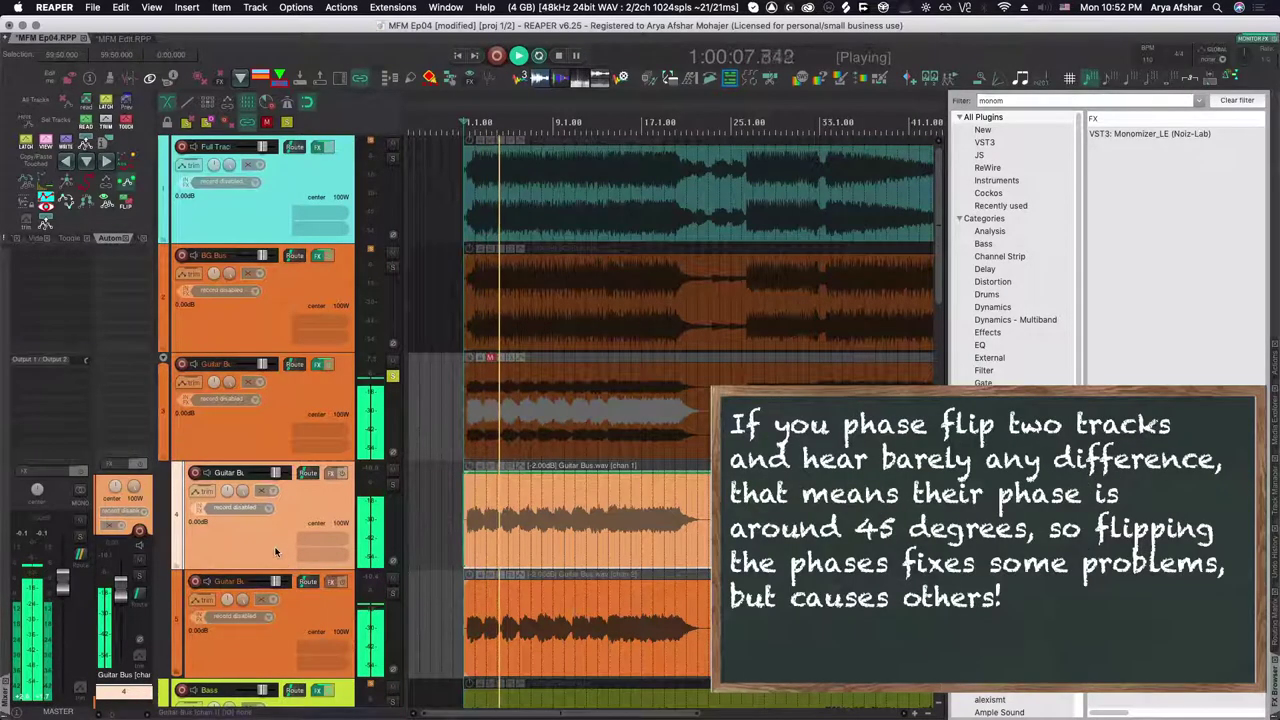
click(392, 670)
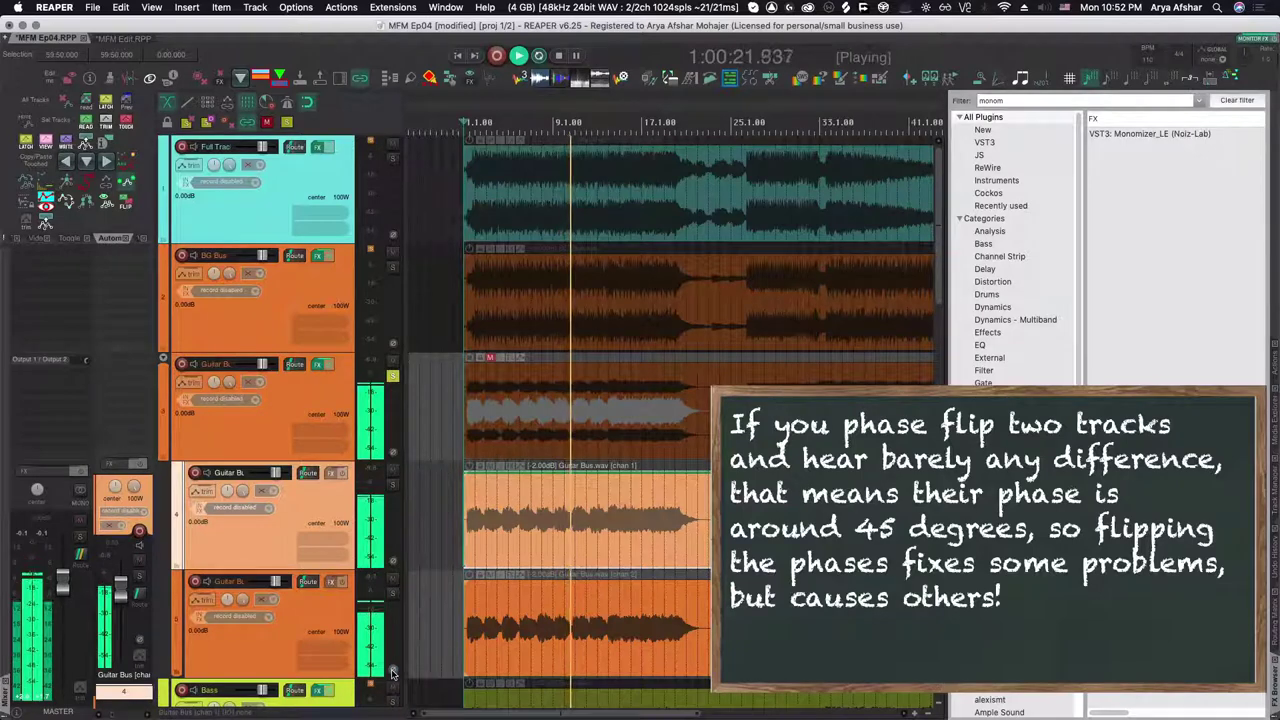
click(392, 670)
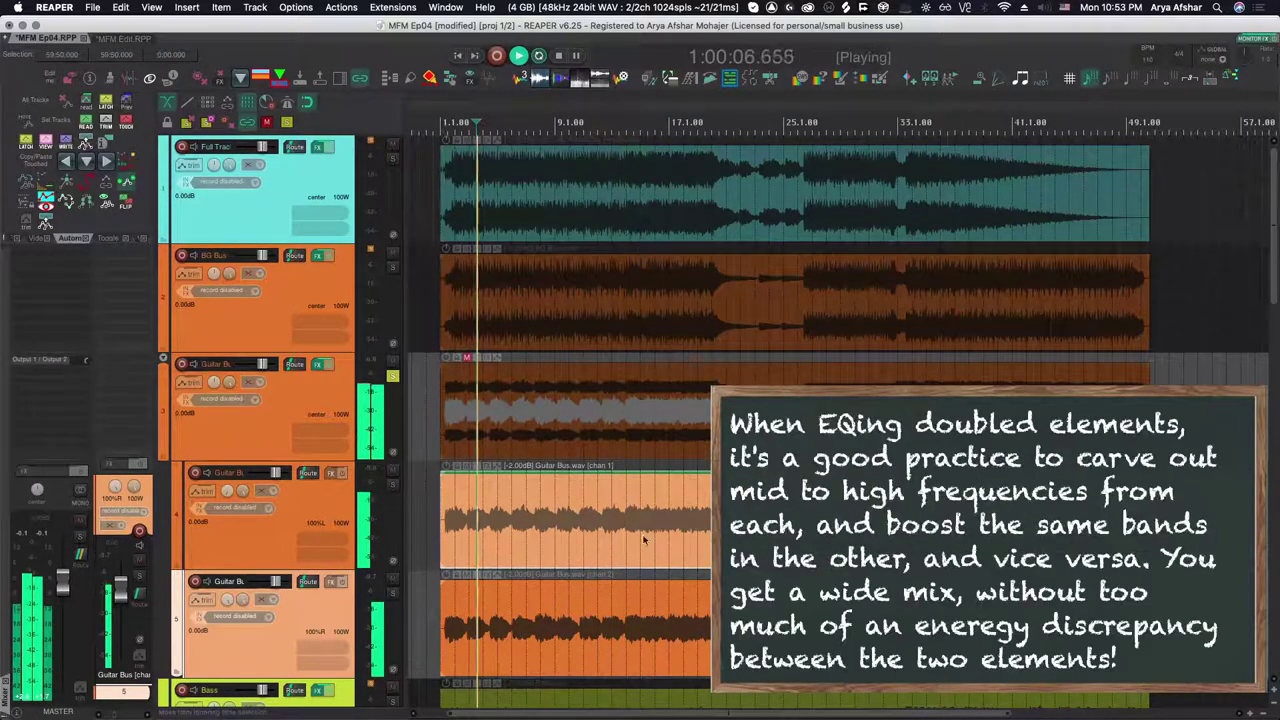
Play the two hard-panned guitar channels together from around bar 13 and again from around bar 8
click(619, 524)
key(space)
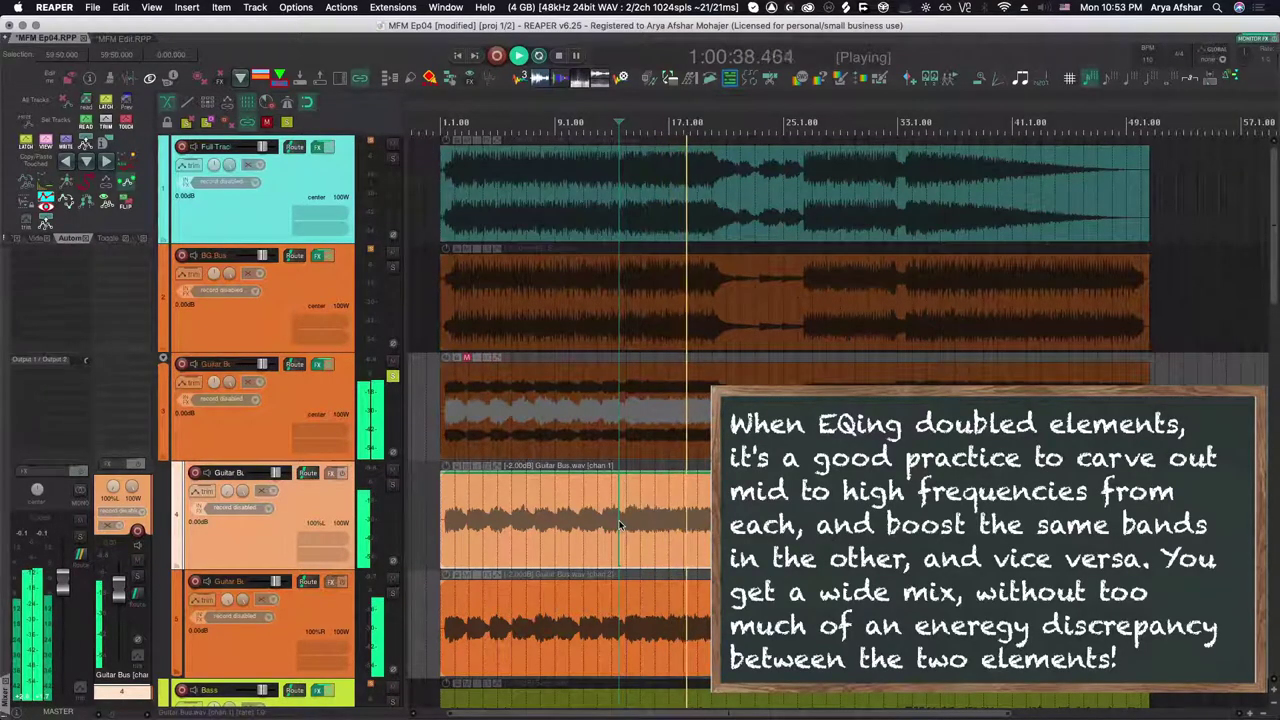
click(543, 530)
key(space)
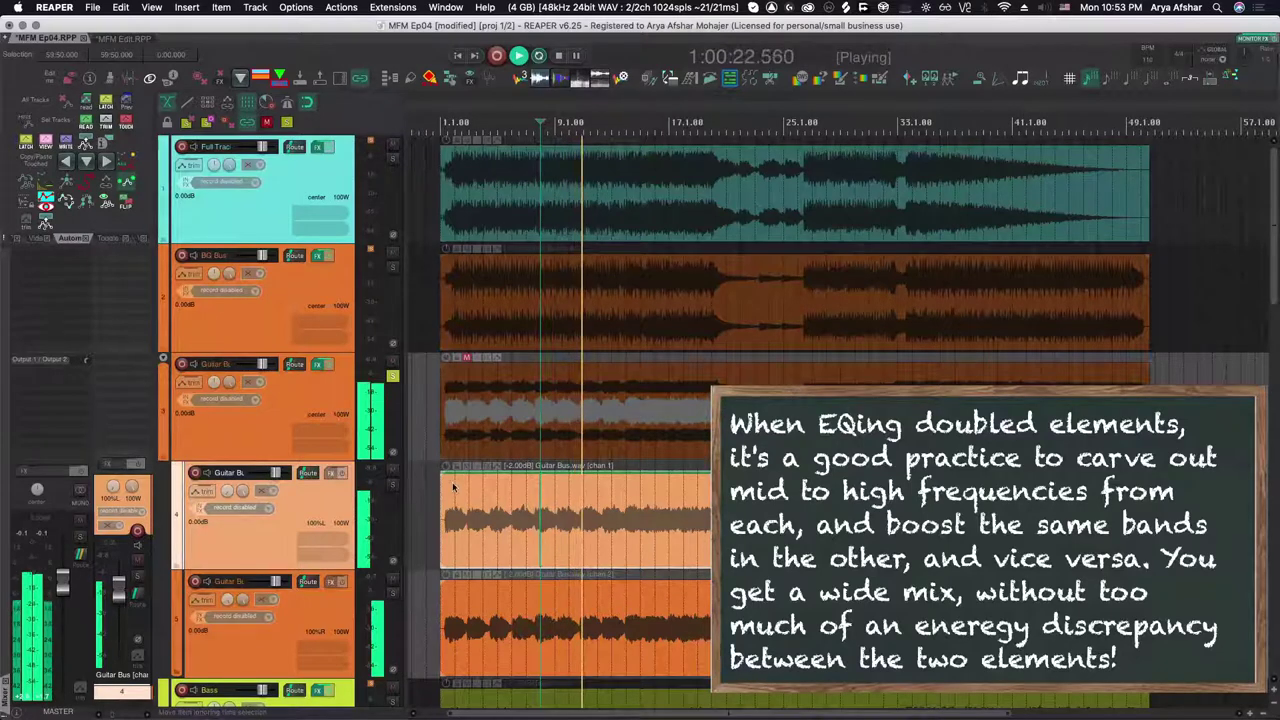
Compare the tone of the left and right guitar channels by soloing each in turn, and finish with both soloed together
click(392, 486)
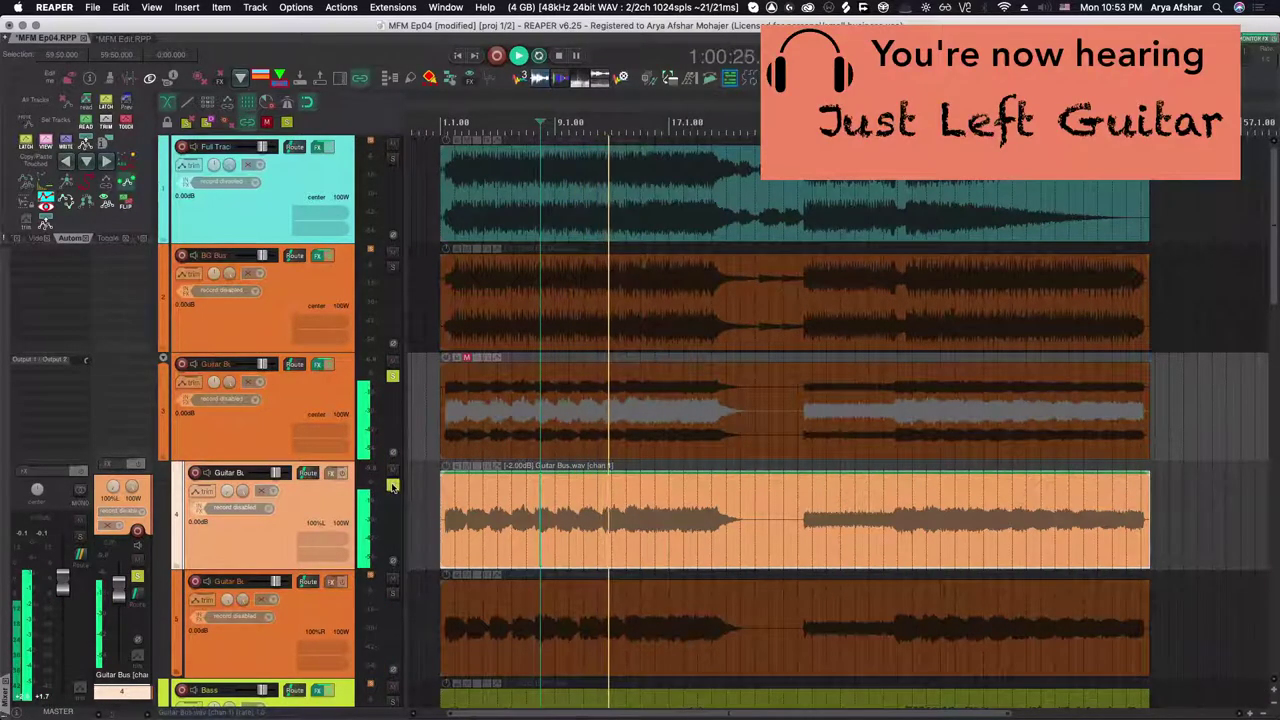
shift+click(392, 588)
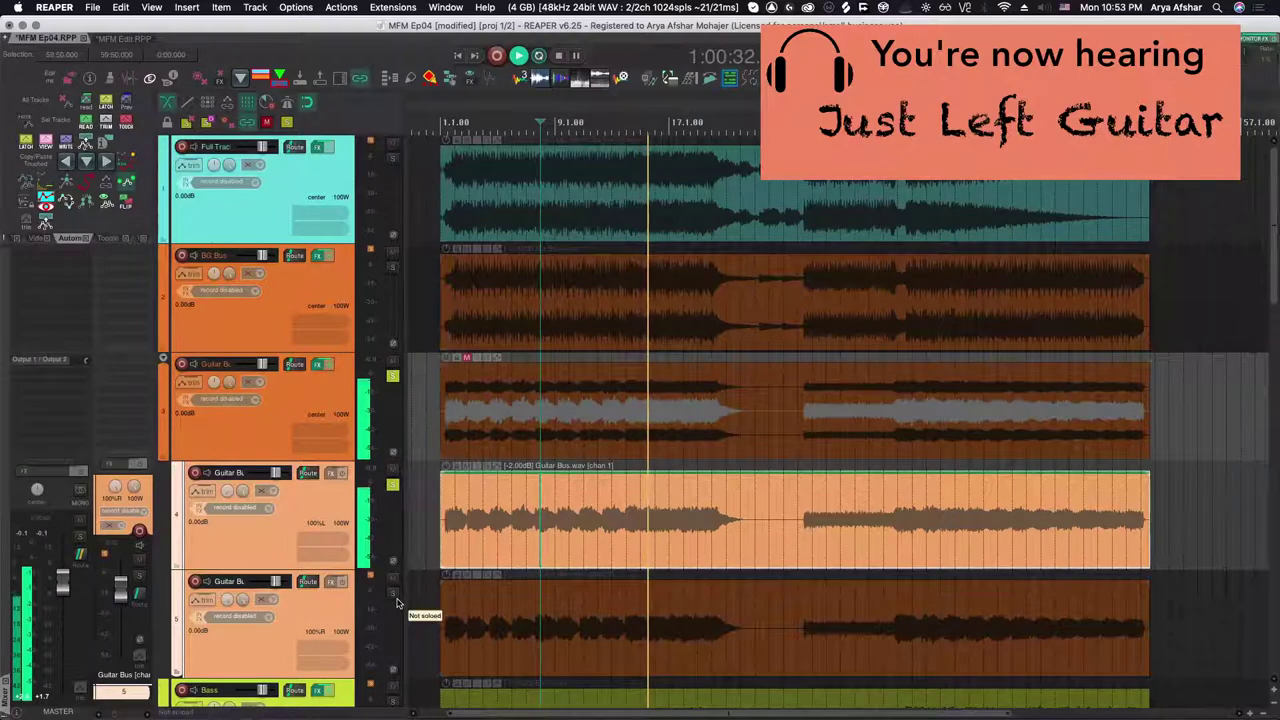
click(396, 600)
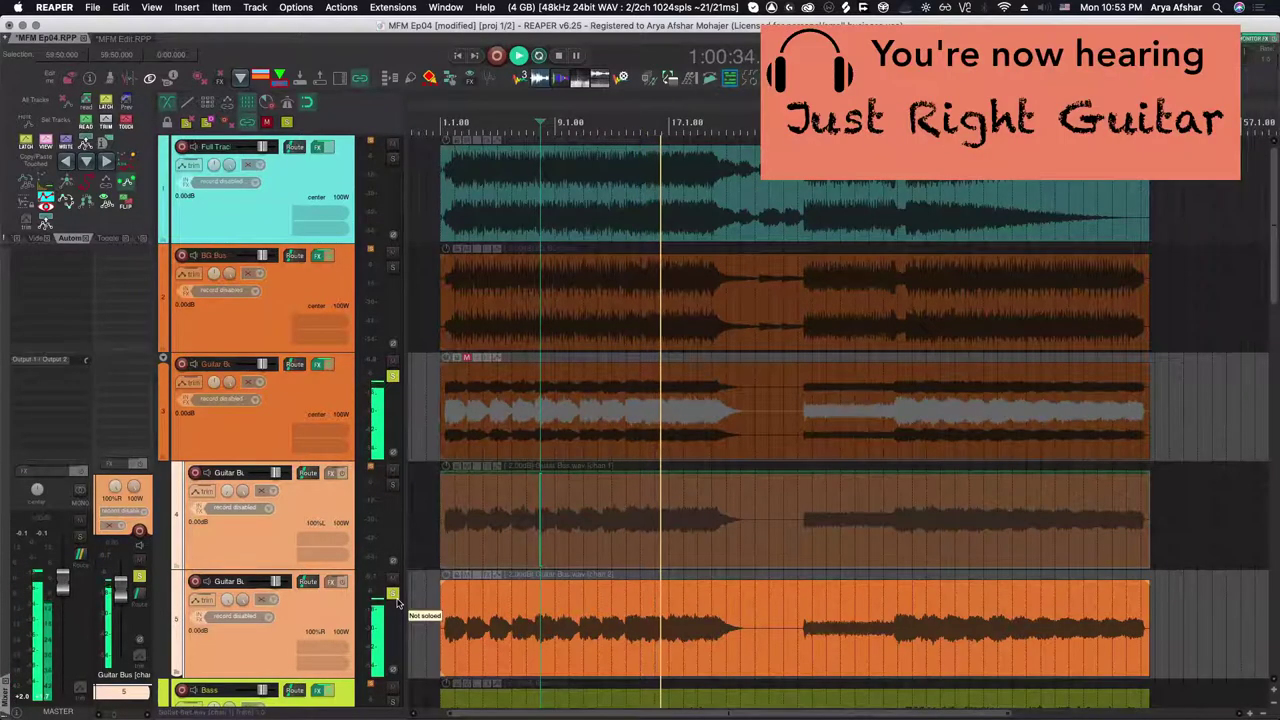
key(space)
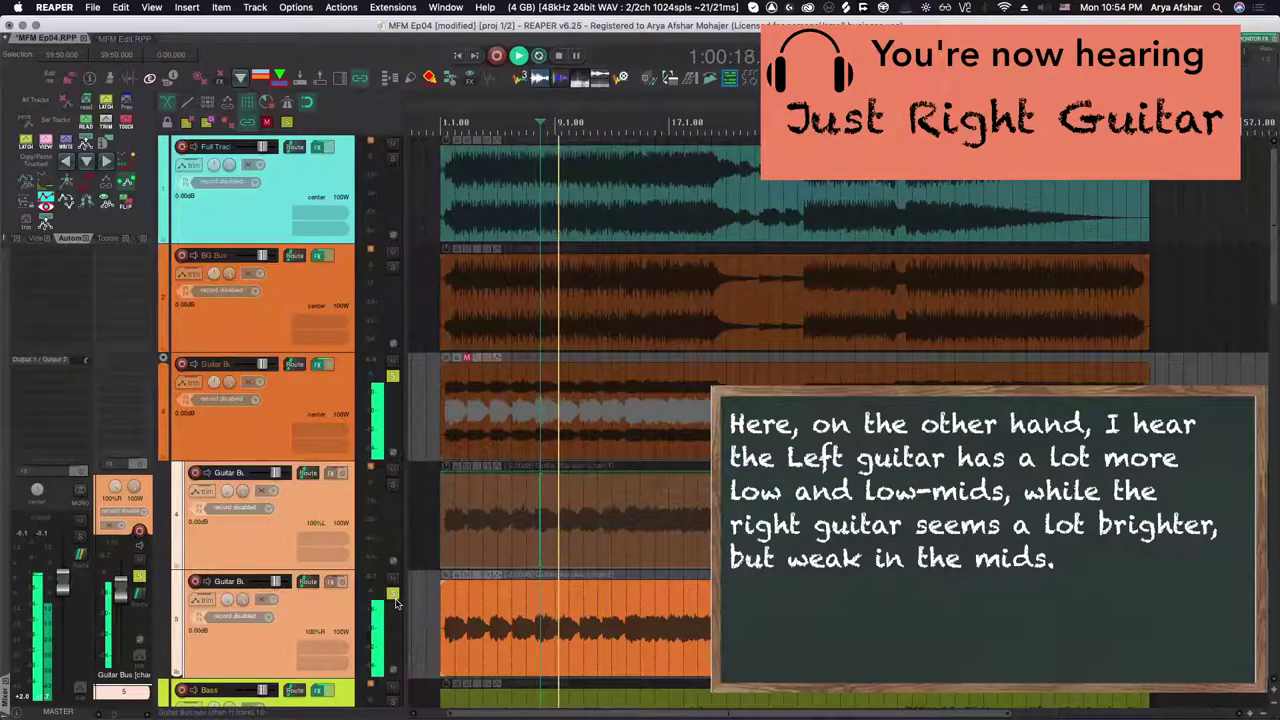
click(396, 602)
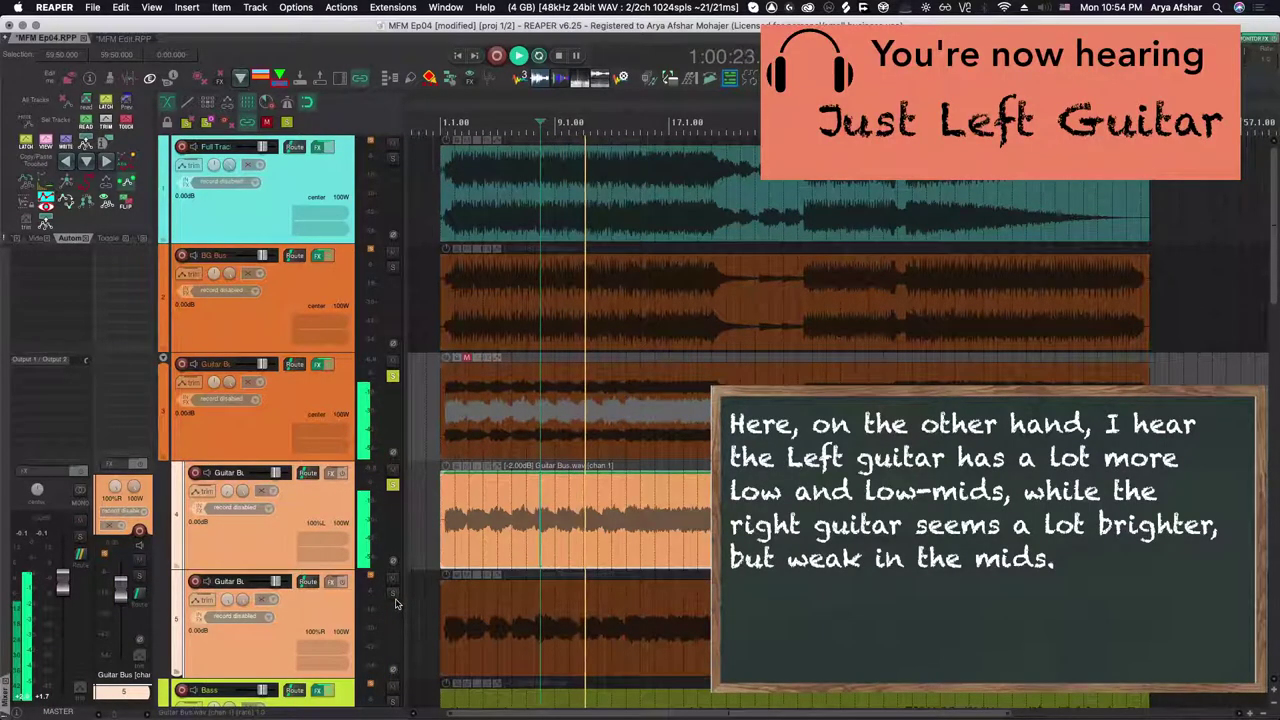
click(396, 602)
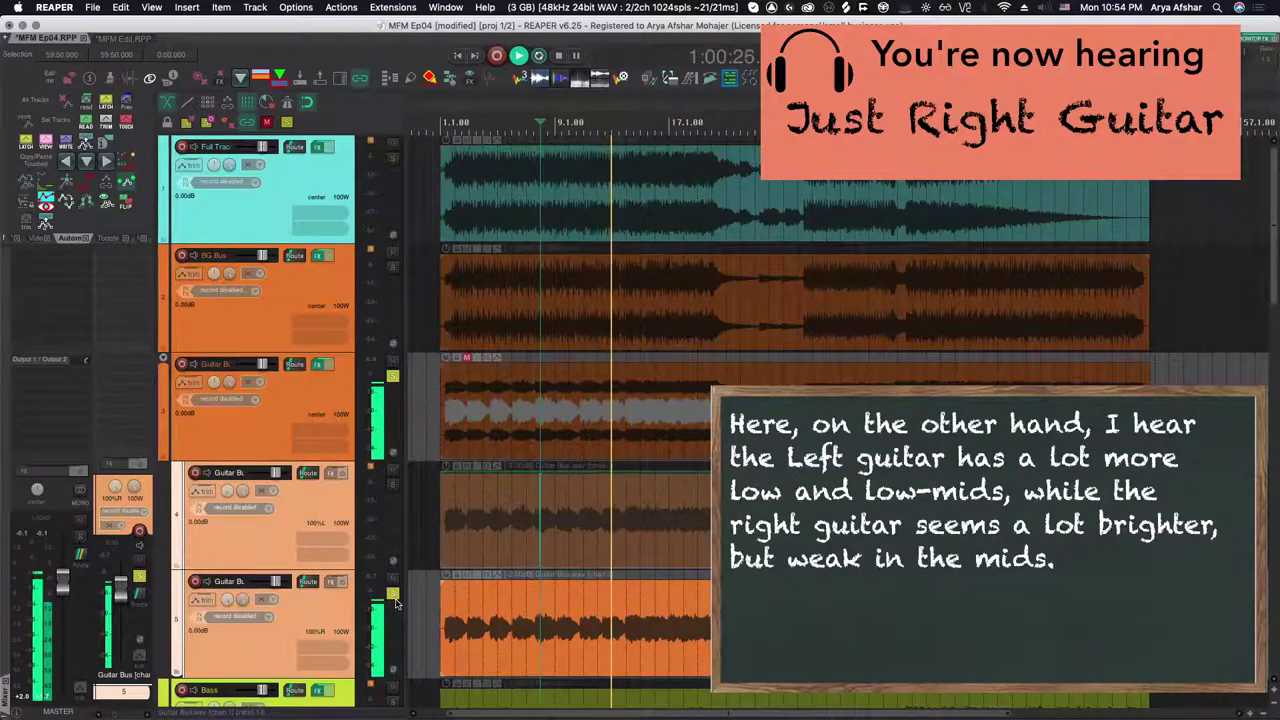
click(396, 602)
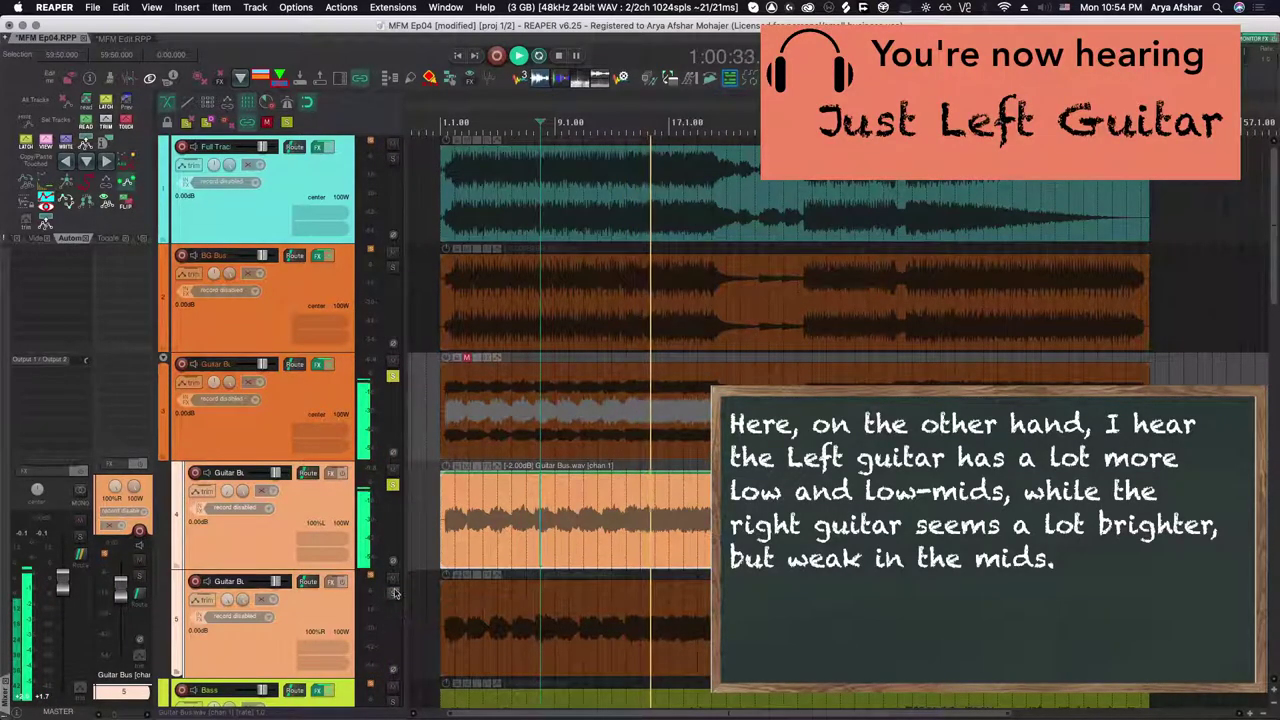
click(392, 598)
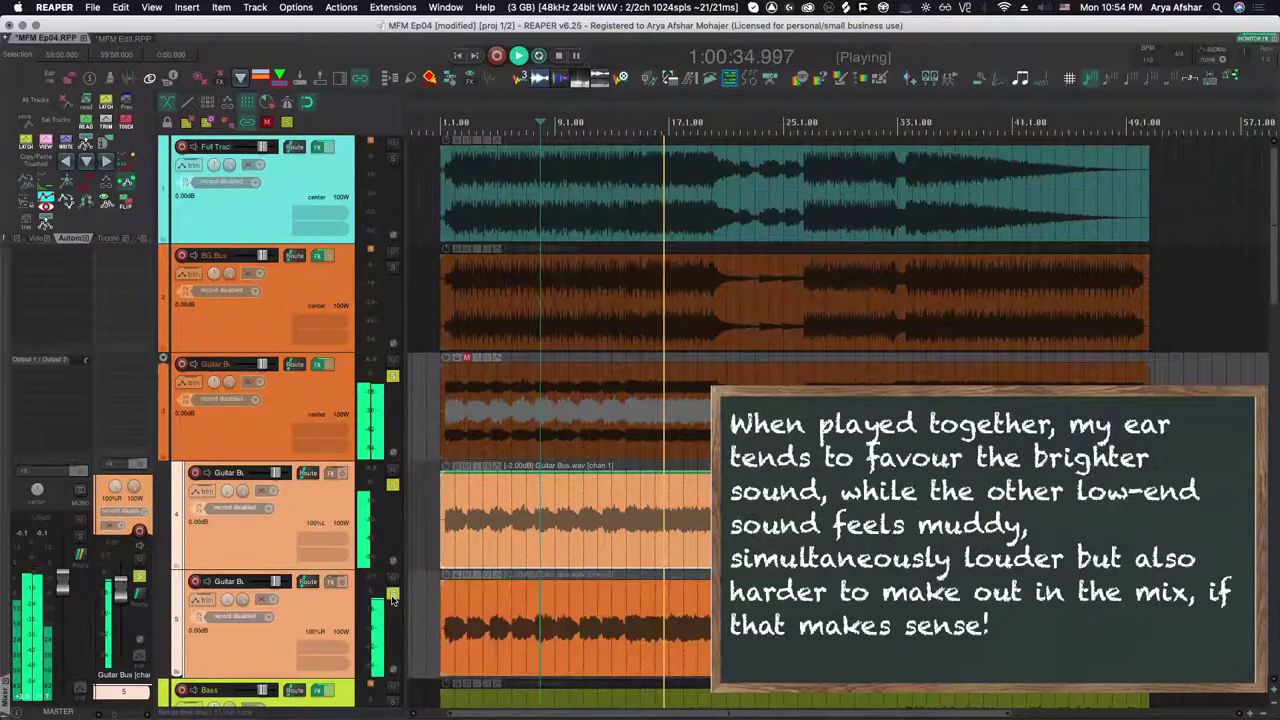
scroll(301, 628, down, 5)
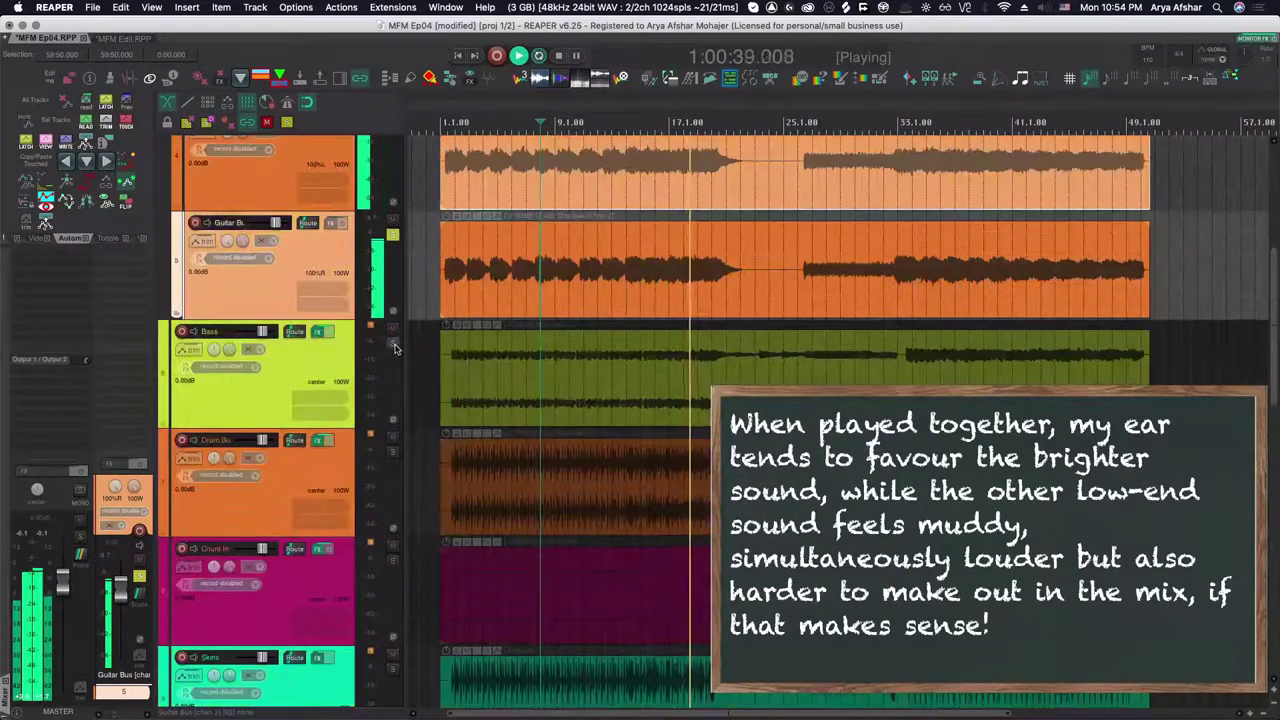
Solo the Bass together with the two mono guitar channels and open the Guitar Bus effects
click(393, 345)
scroll(582, 465, up, 3)
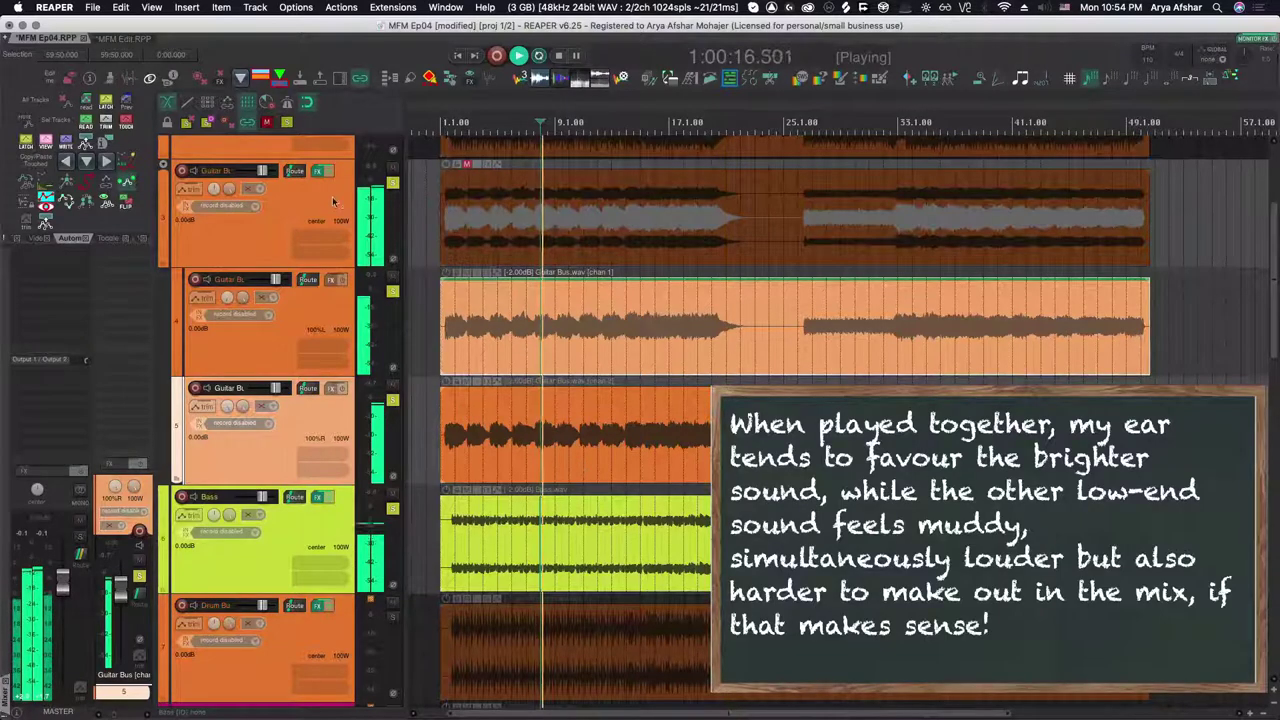
click(318, 174)
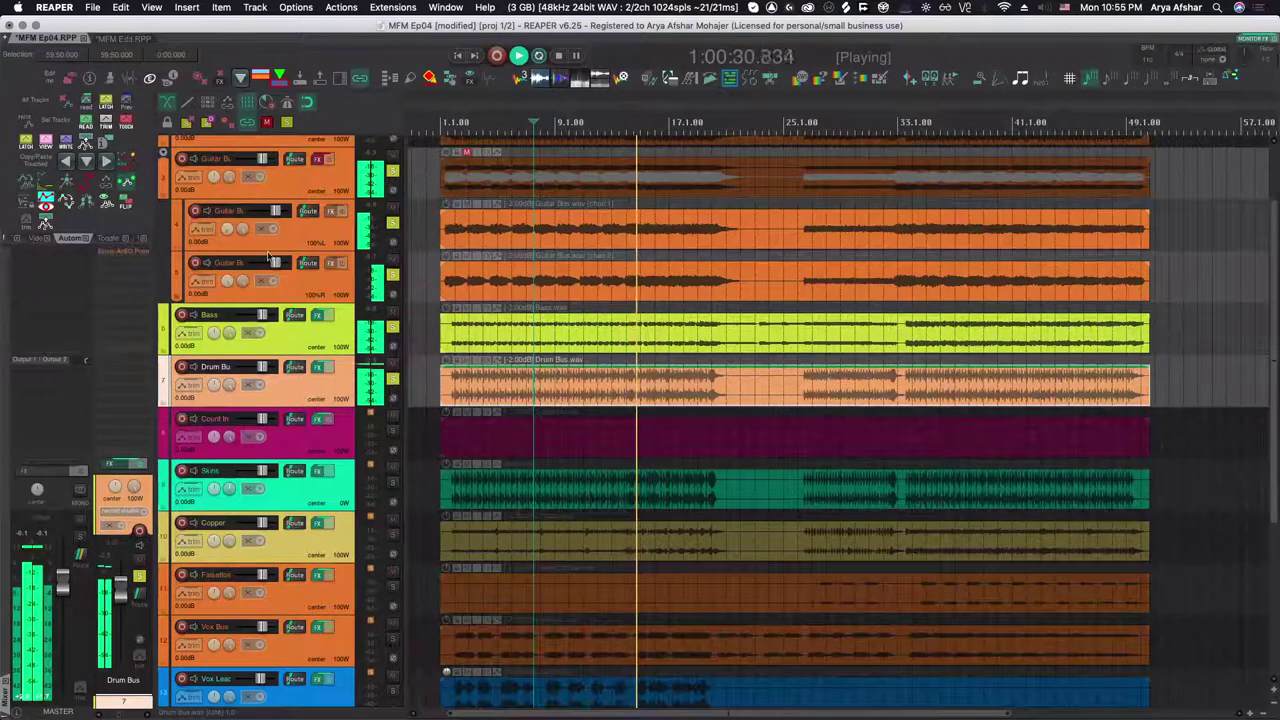
Narrow the two mono guitar channels' panning to 60% left and 60% right, and play them with bass and drums from around bar 7
drag(238, 234, 277, 298)
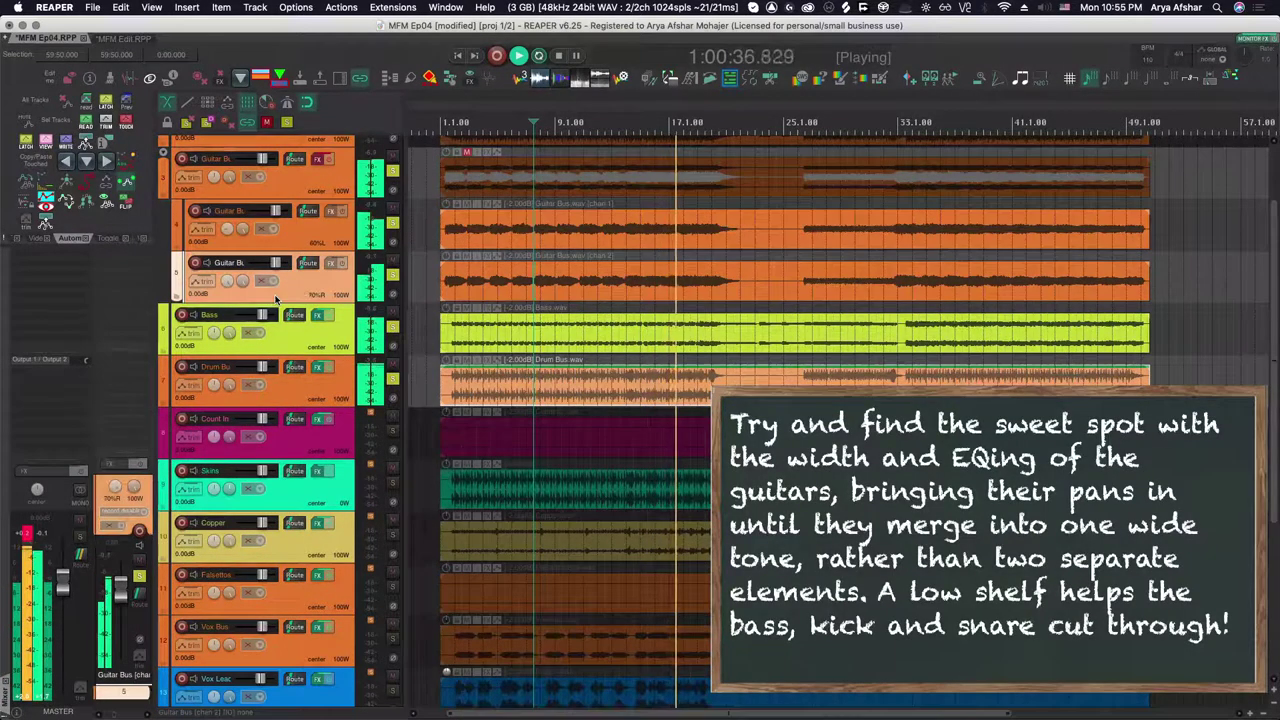
key(space)
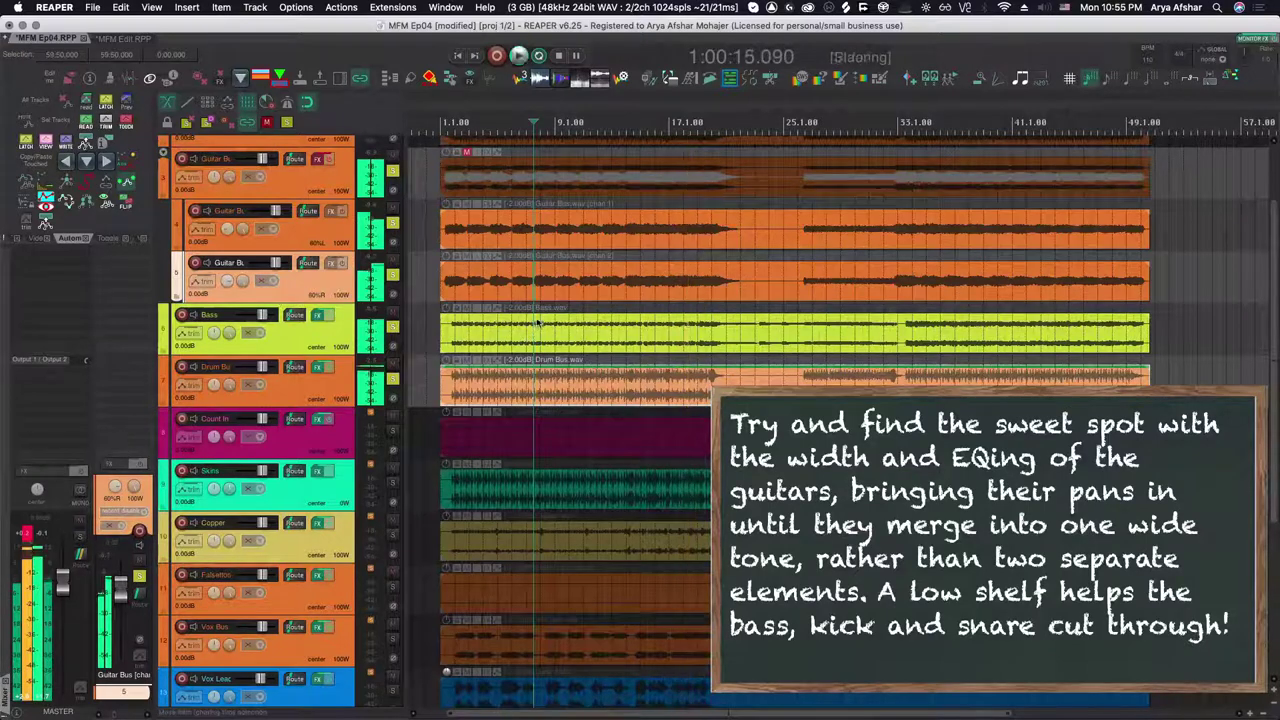
key(space)
click(632, 497)
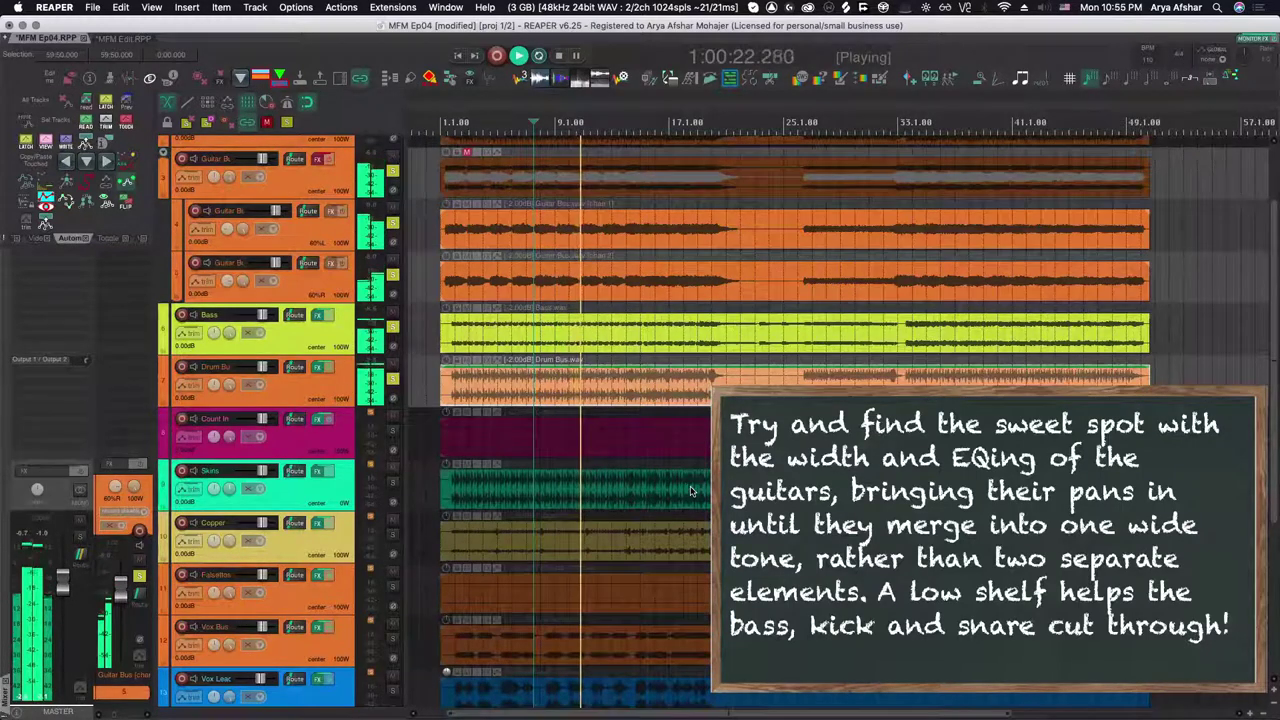
Examine the mix's stereo image in the monitoring Ozone Imager using the Polar Level view, and close it
key(f)
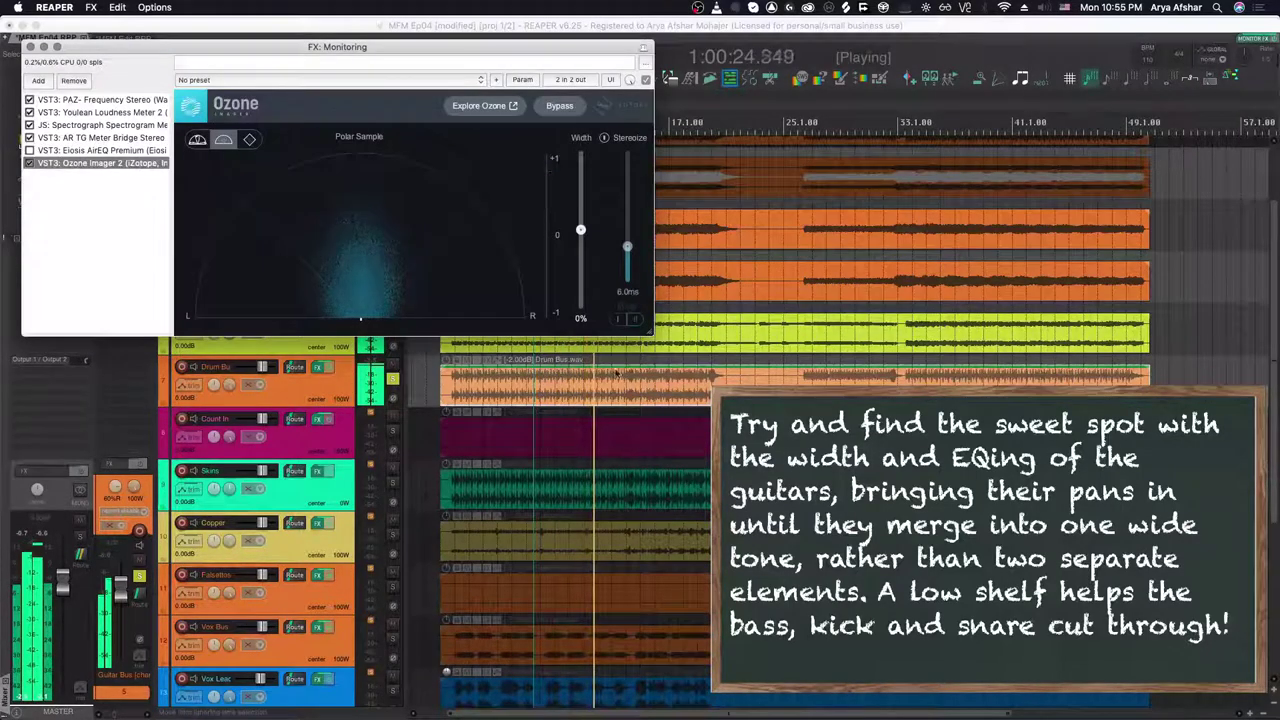
click(197, 139)
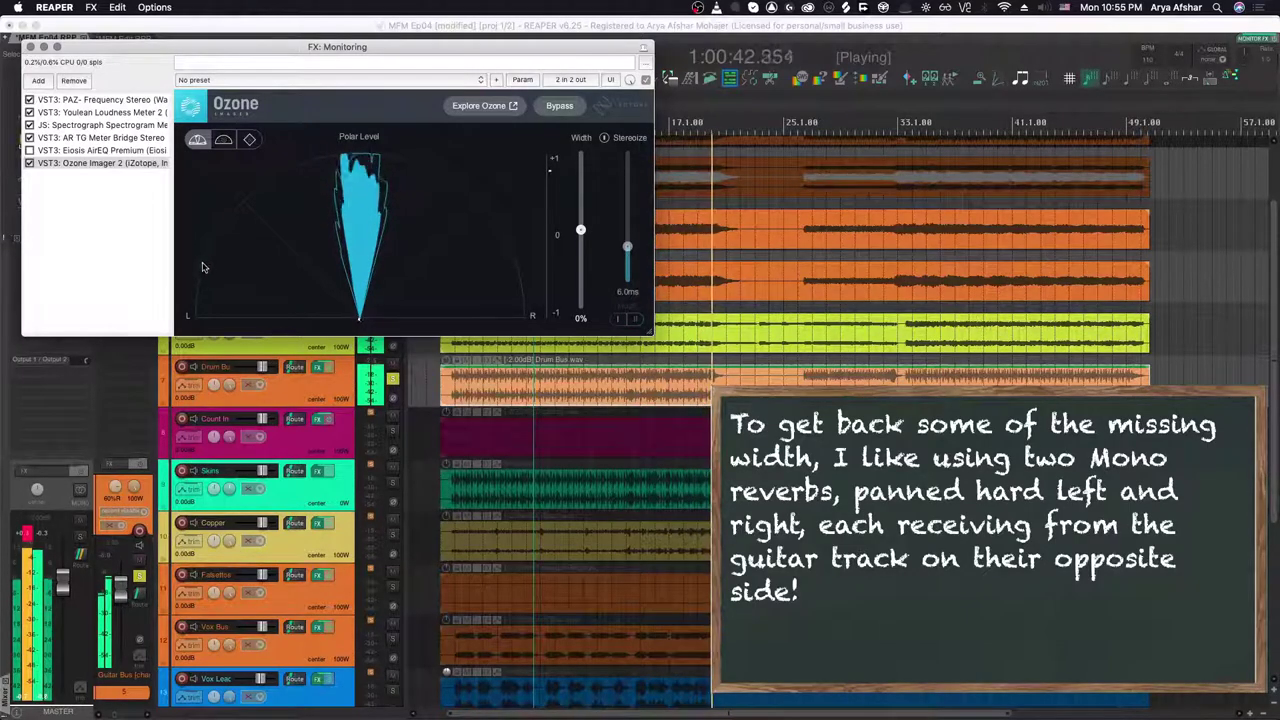
click(44, 49)
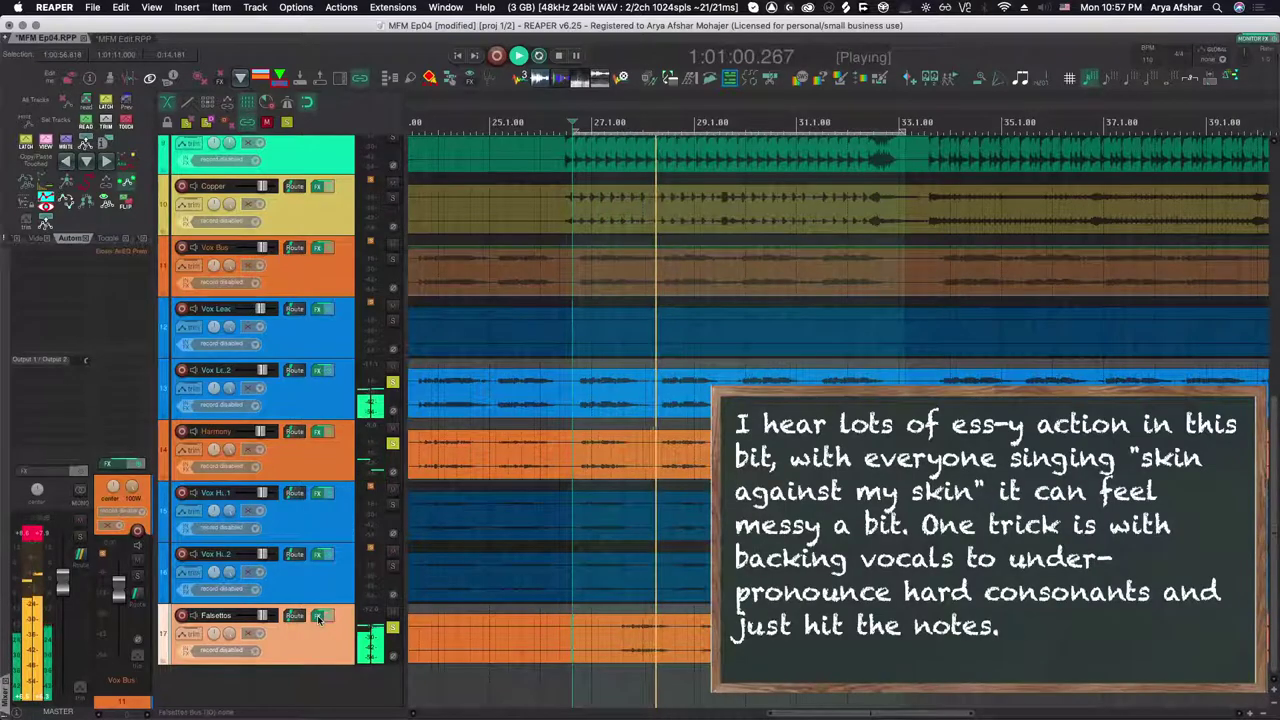
Enable AirEQ on the Falsettos track to examine its spectrum during playback, and close the effects window
click(317, 615)
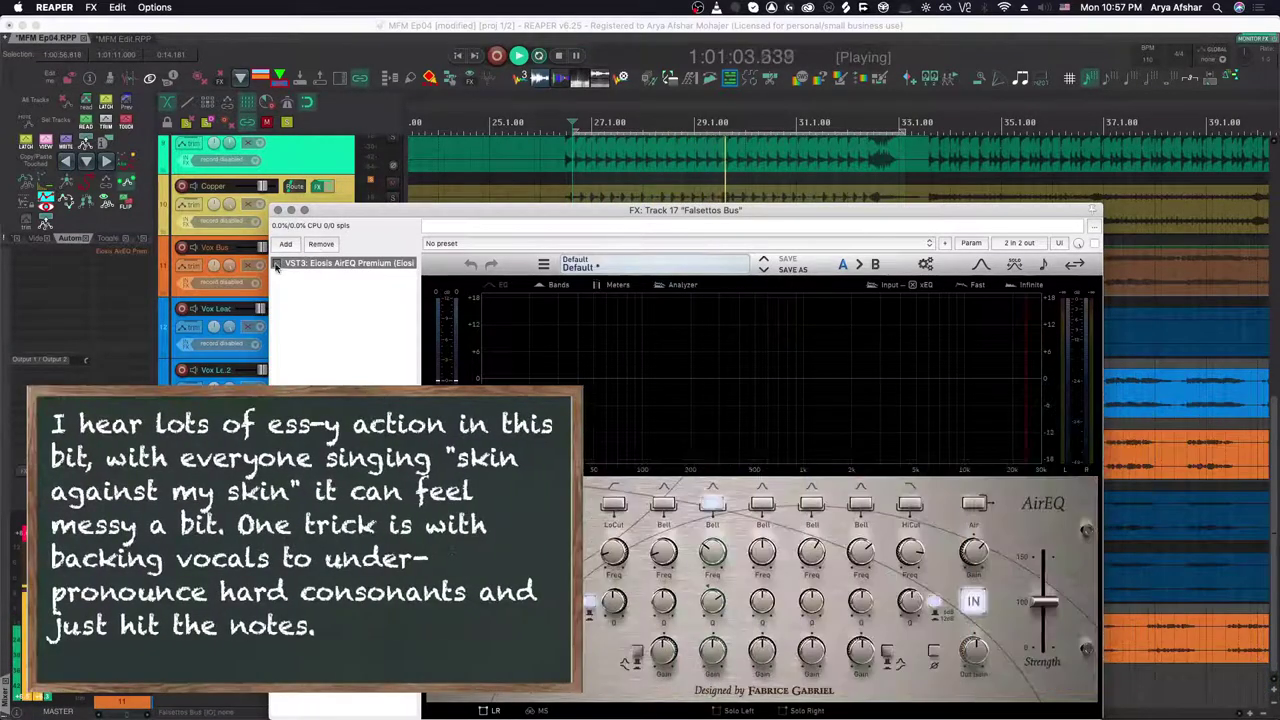
click(277, 264)
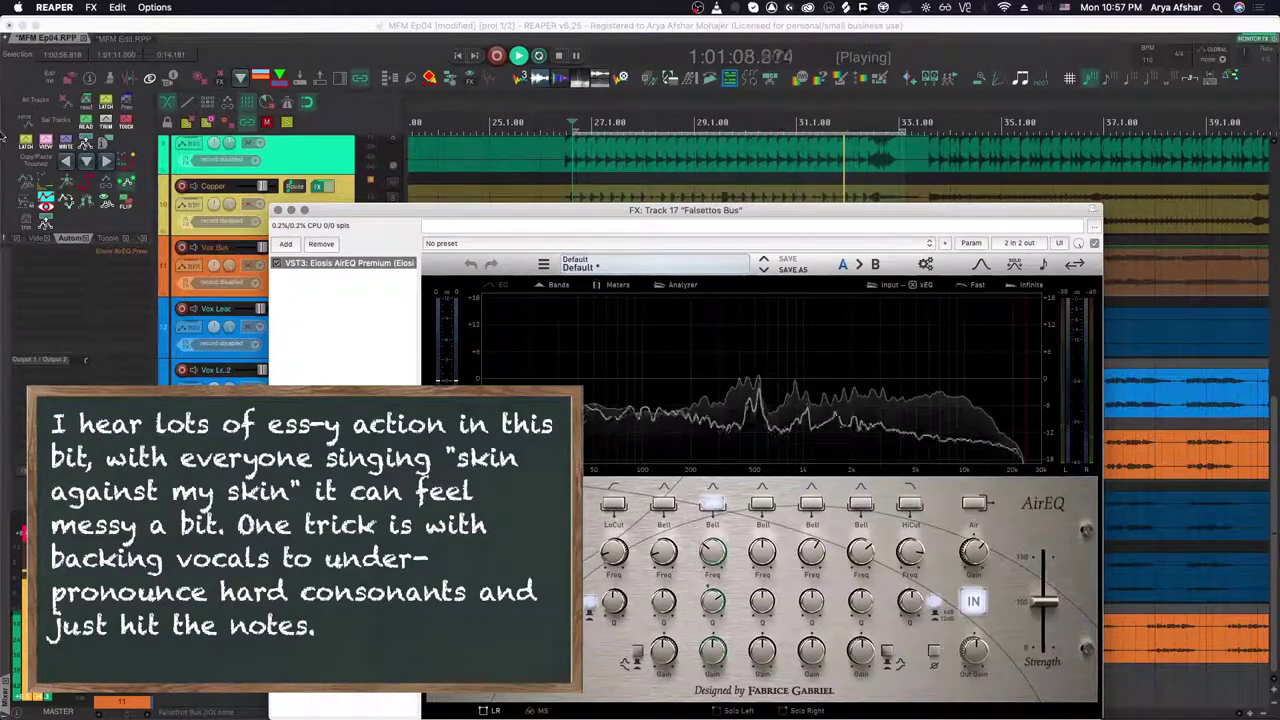
click(291, 211)
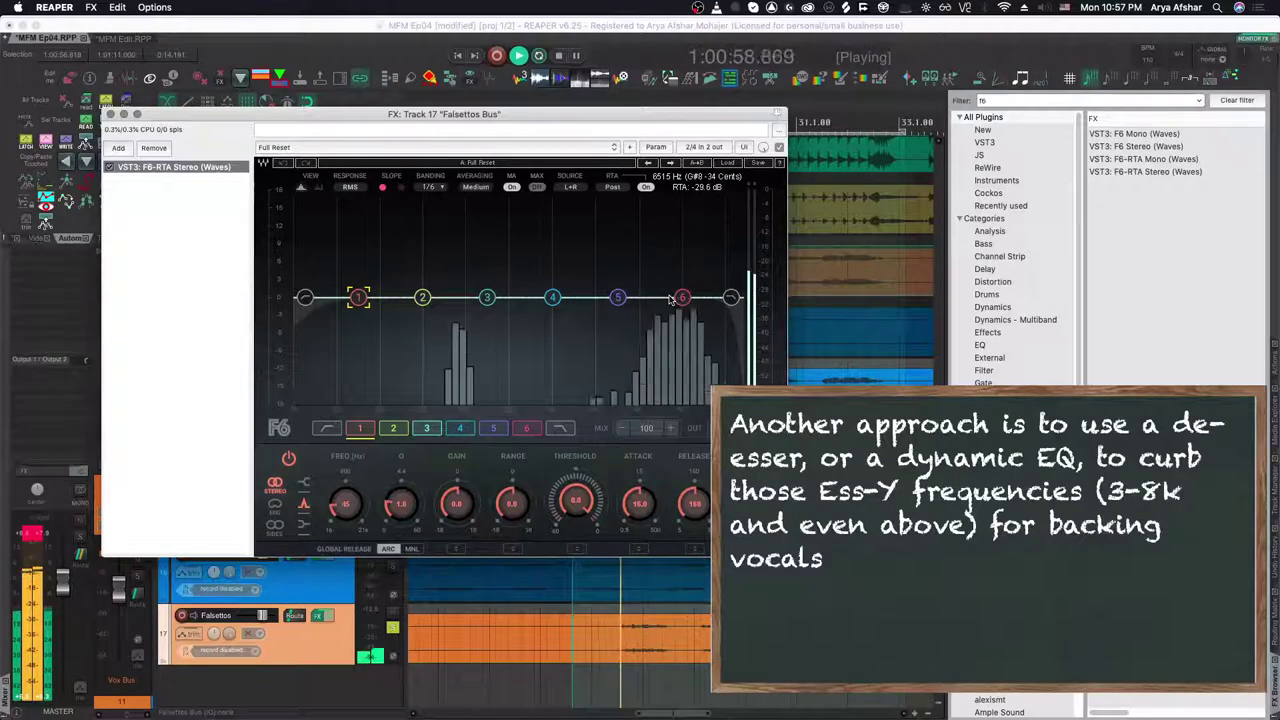
Set F6 band 6 on the Falsettos track to a broad dynamic cut around 6 kHz with a threshold of -35.1, adjusting its range
drag(684, 300, 677, 310)
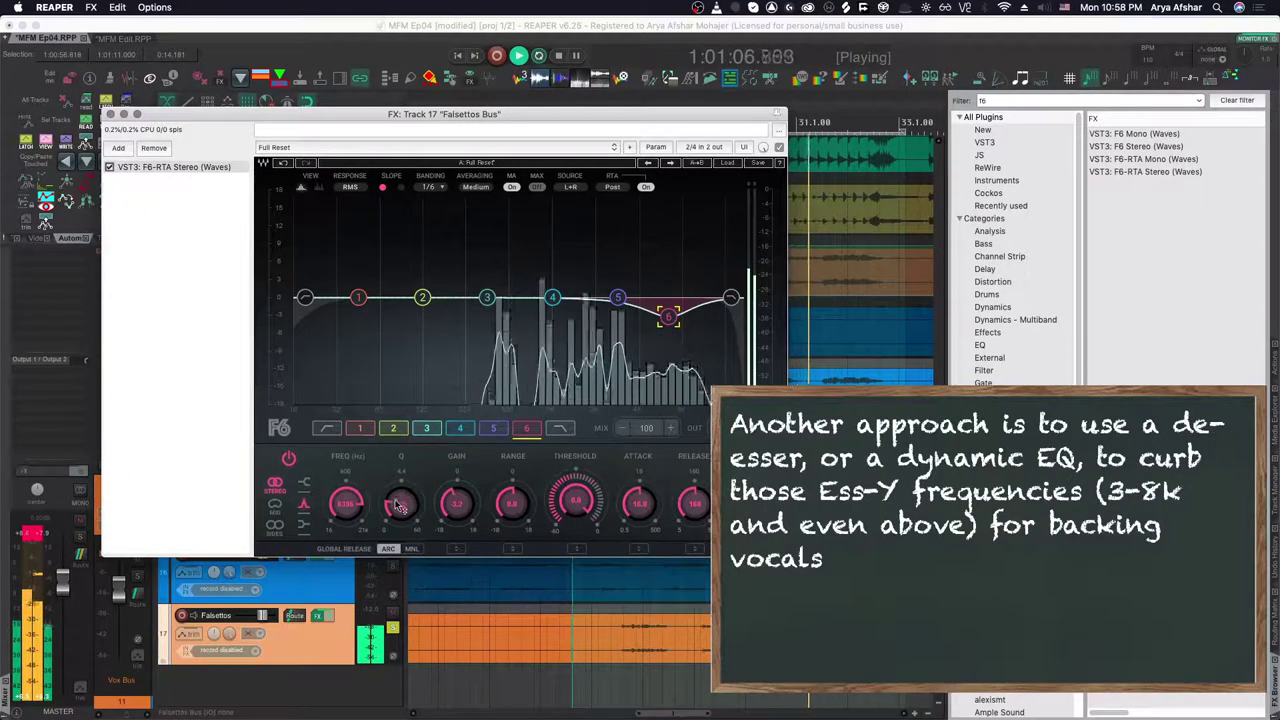
drag(398, 505, 398, 520)
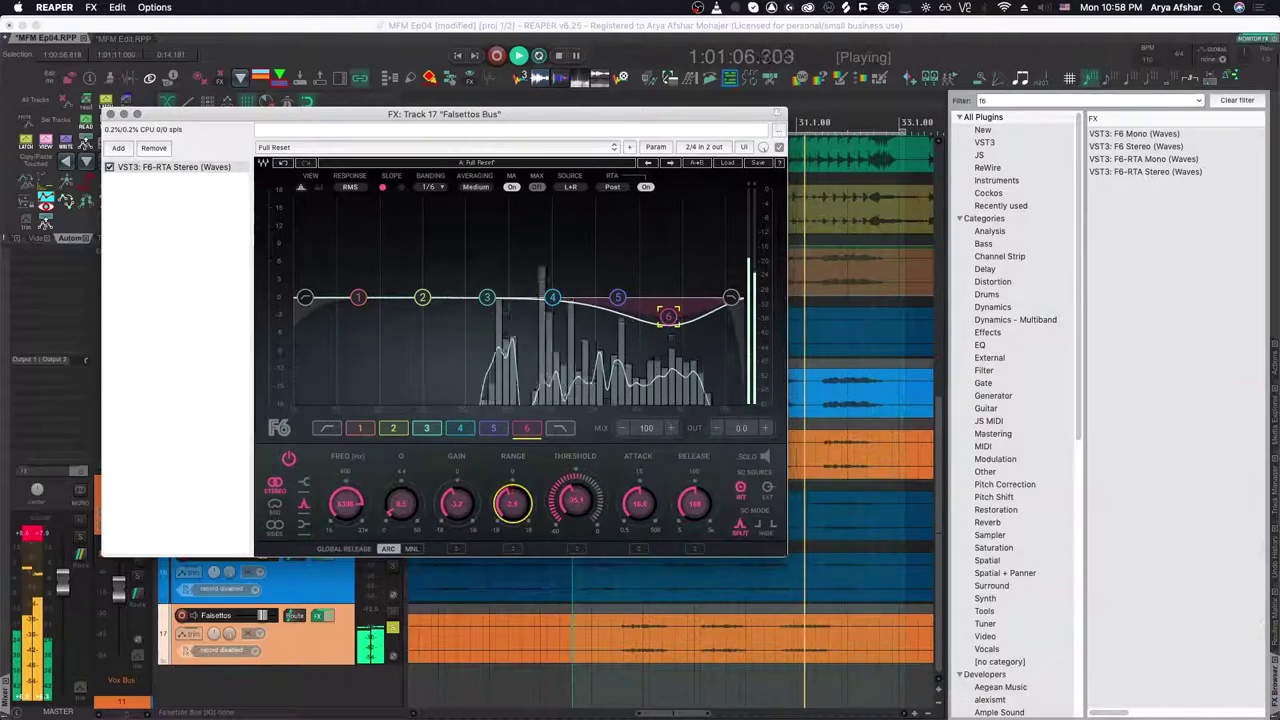
drag(512, 503, 512, 491)
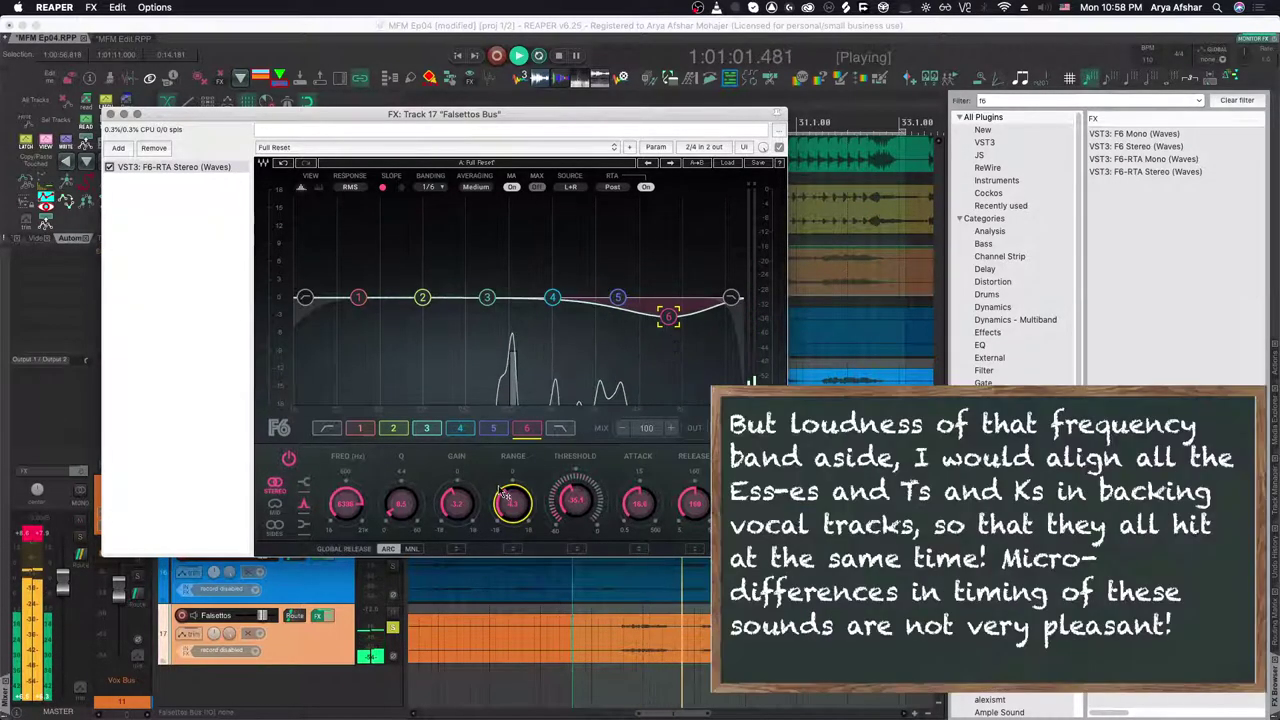
Set F6 band 5 to a -34.7 threshold with a very low Q, cut band 3 around 490 Hz, and close the plugin
click(493, 428)
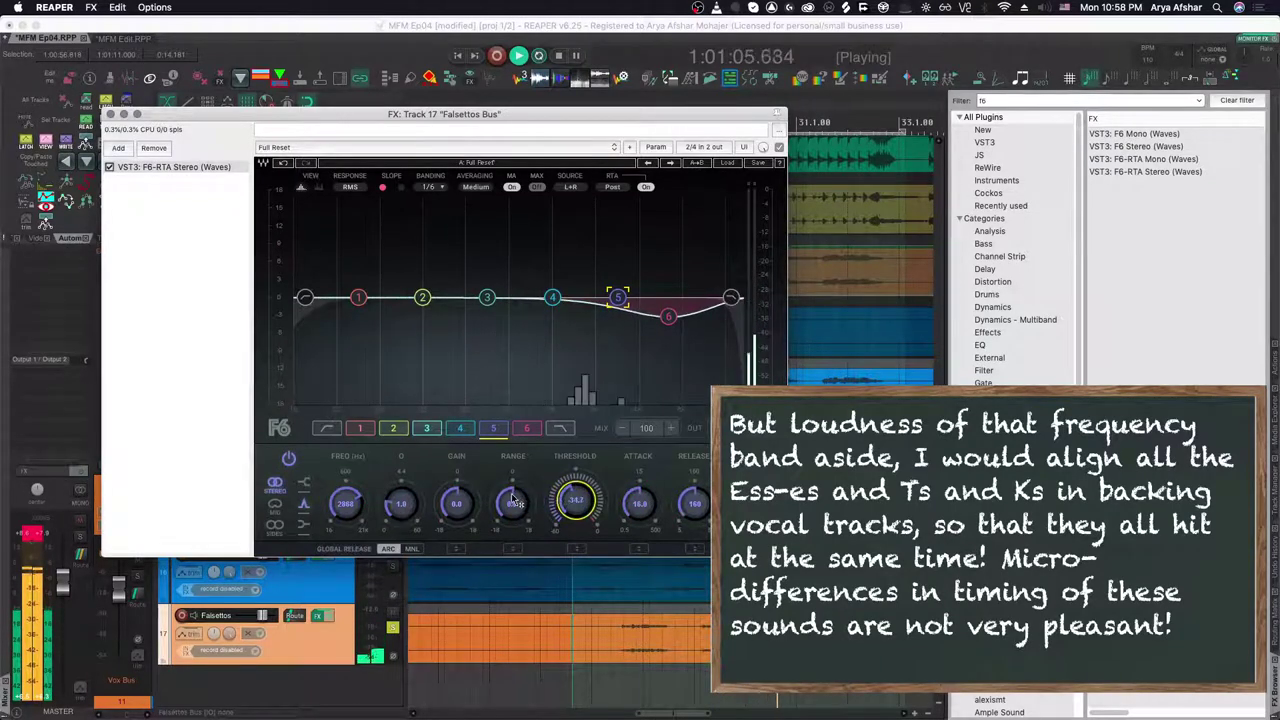
drag(513, 500, 425, 504)
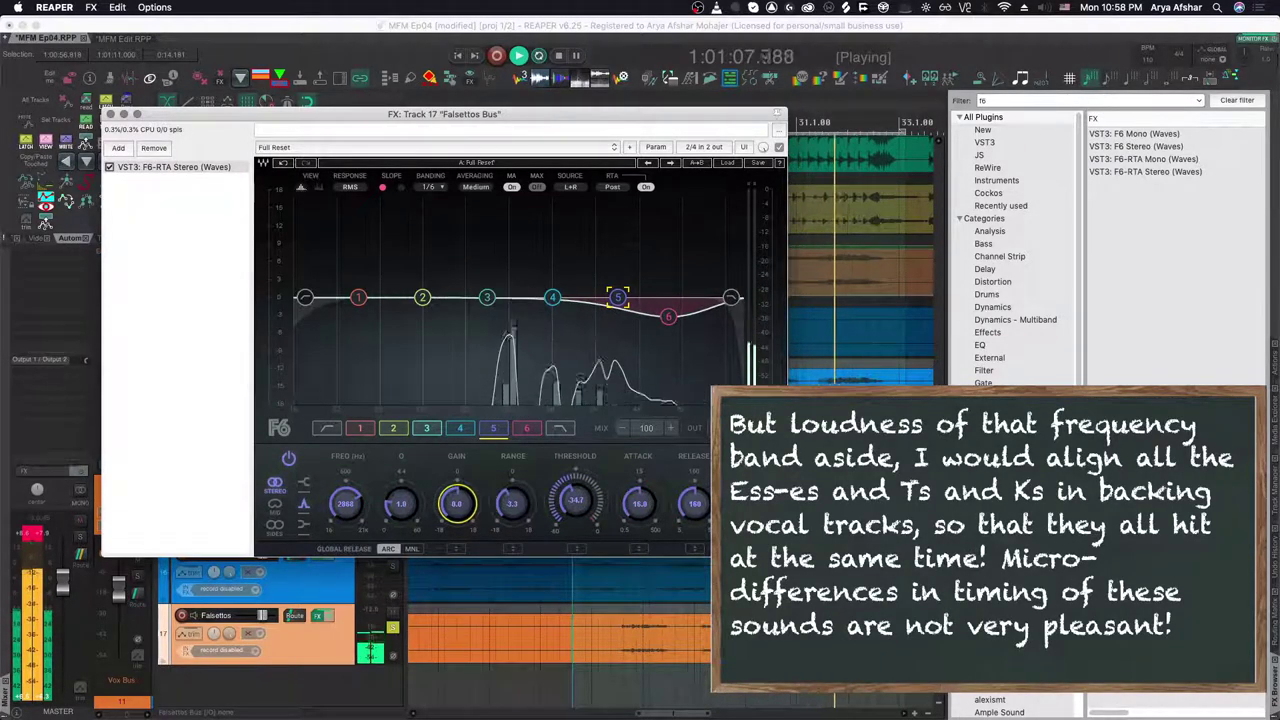
click(397, 503)
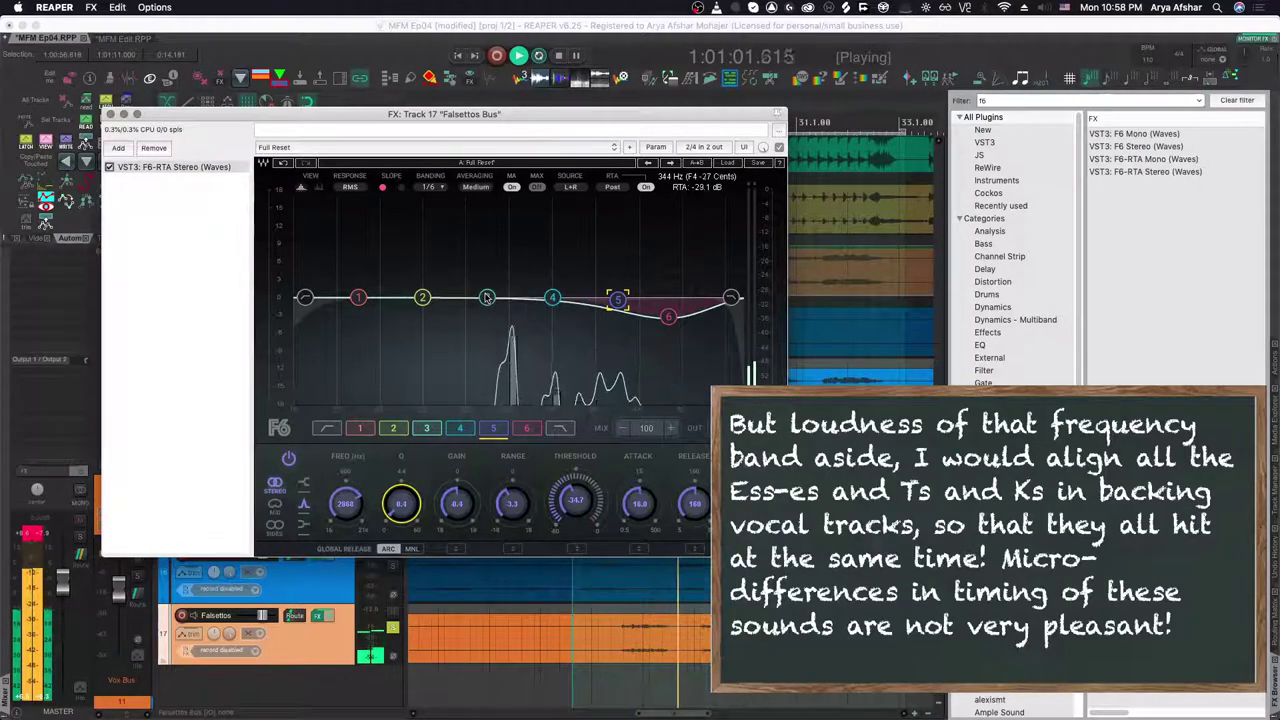
drag(486, 297, 508, 320)
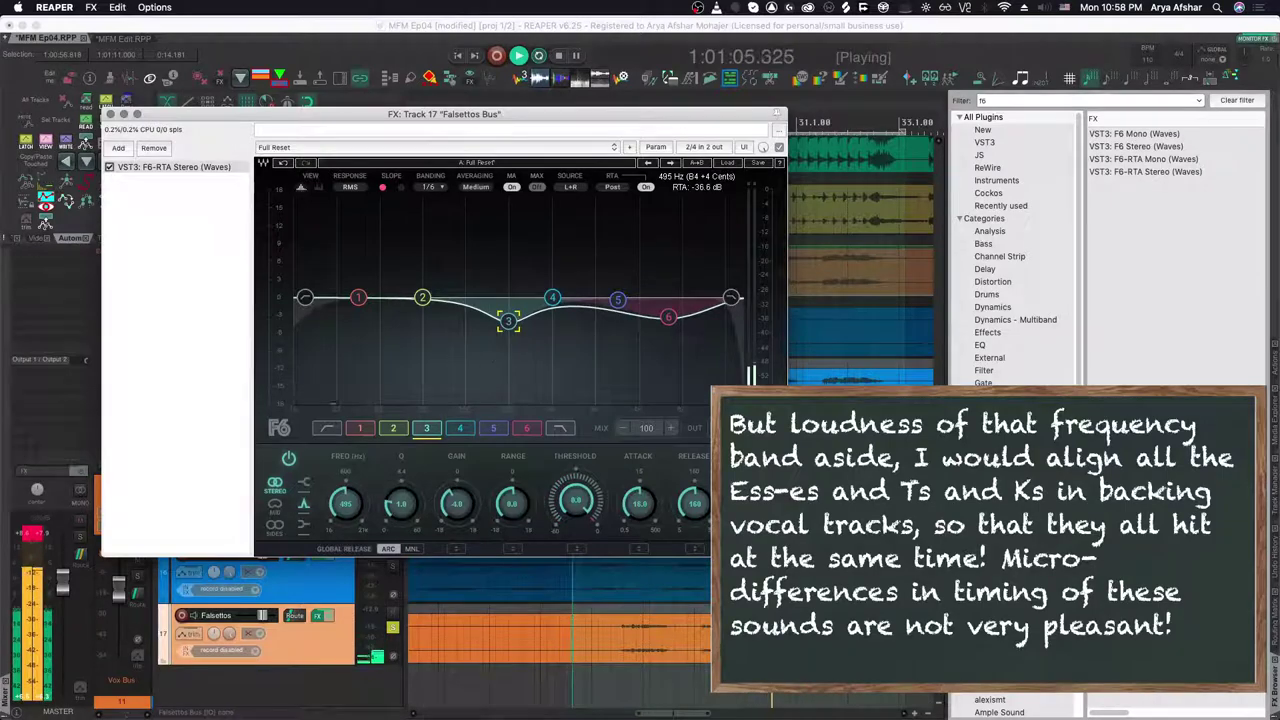
click(123, 114)
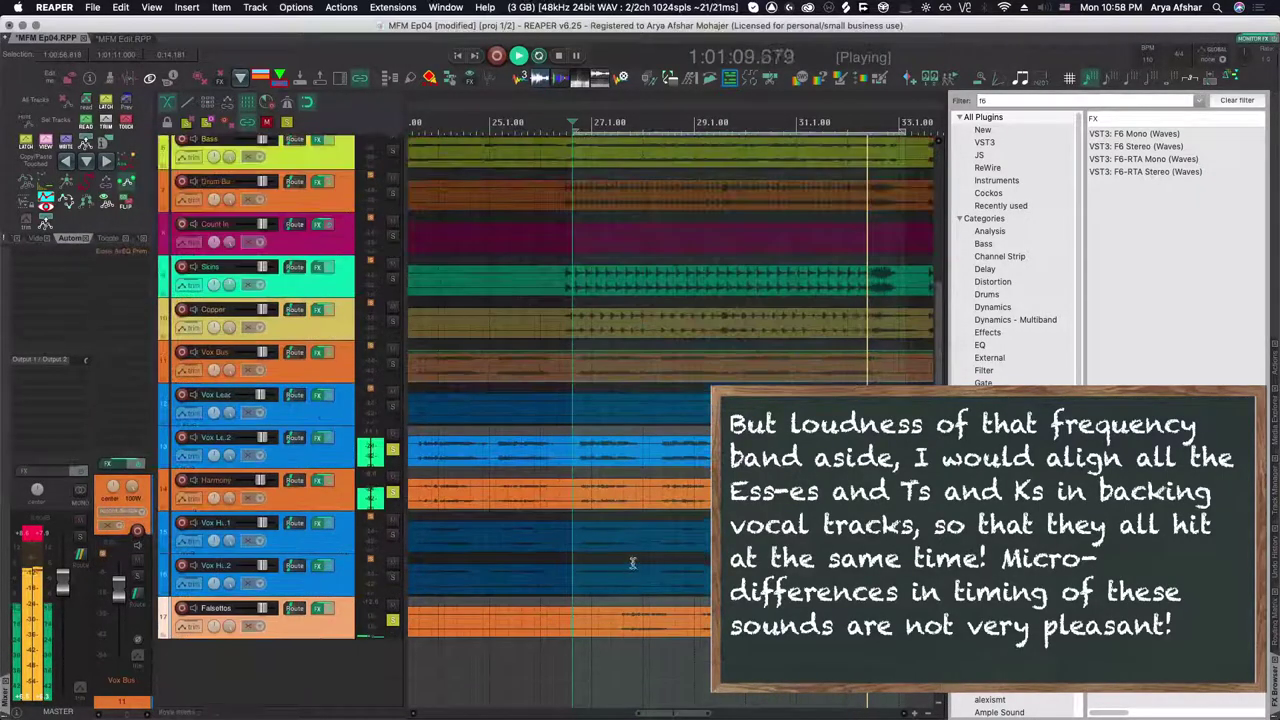
scroll(632, 563, down, 2)
click(598, 540)
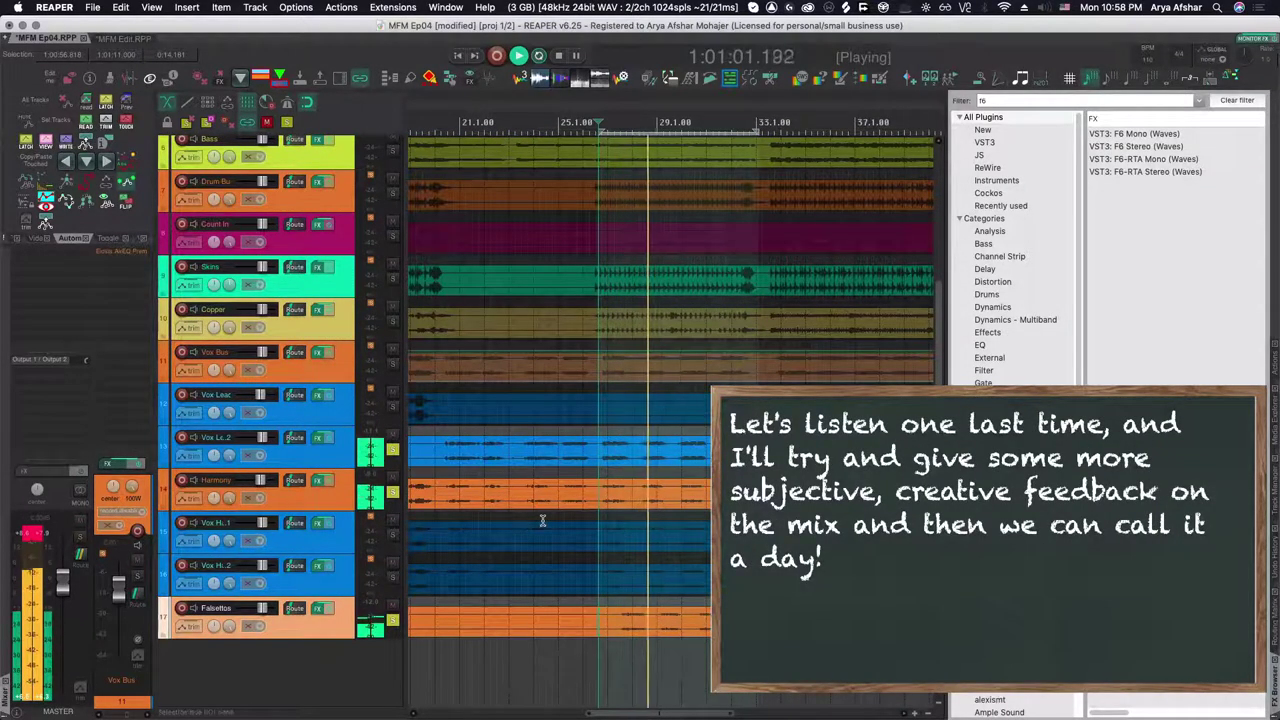
click(317, 481)
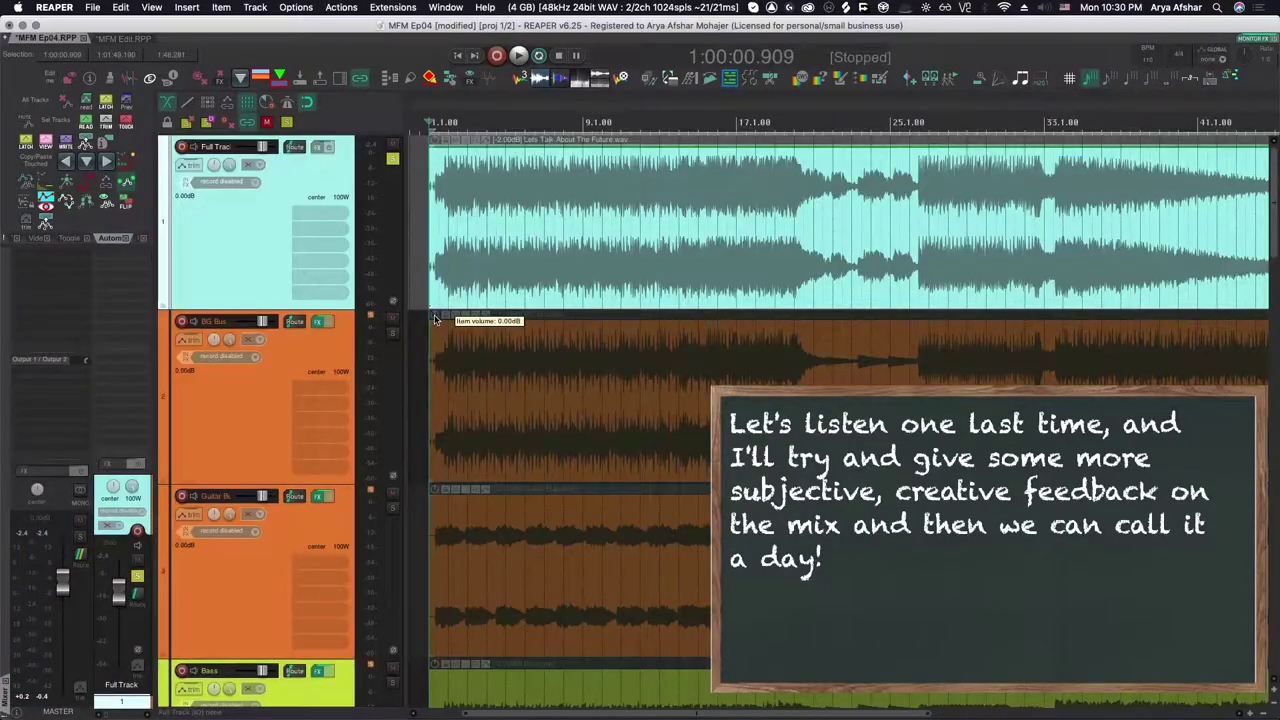
Play the Full Track mix from the song start through its final fade-out, and stop playback
key(space)
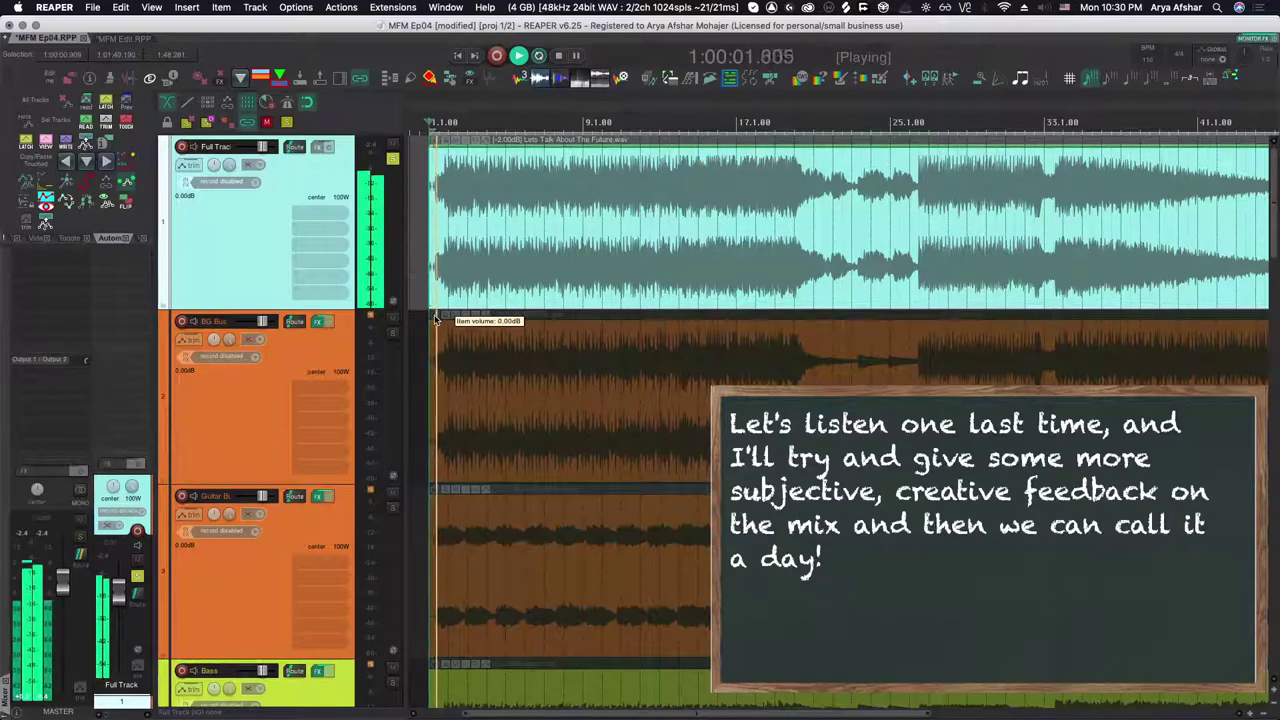
scroll(557, 513, right, 1)
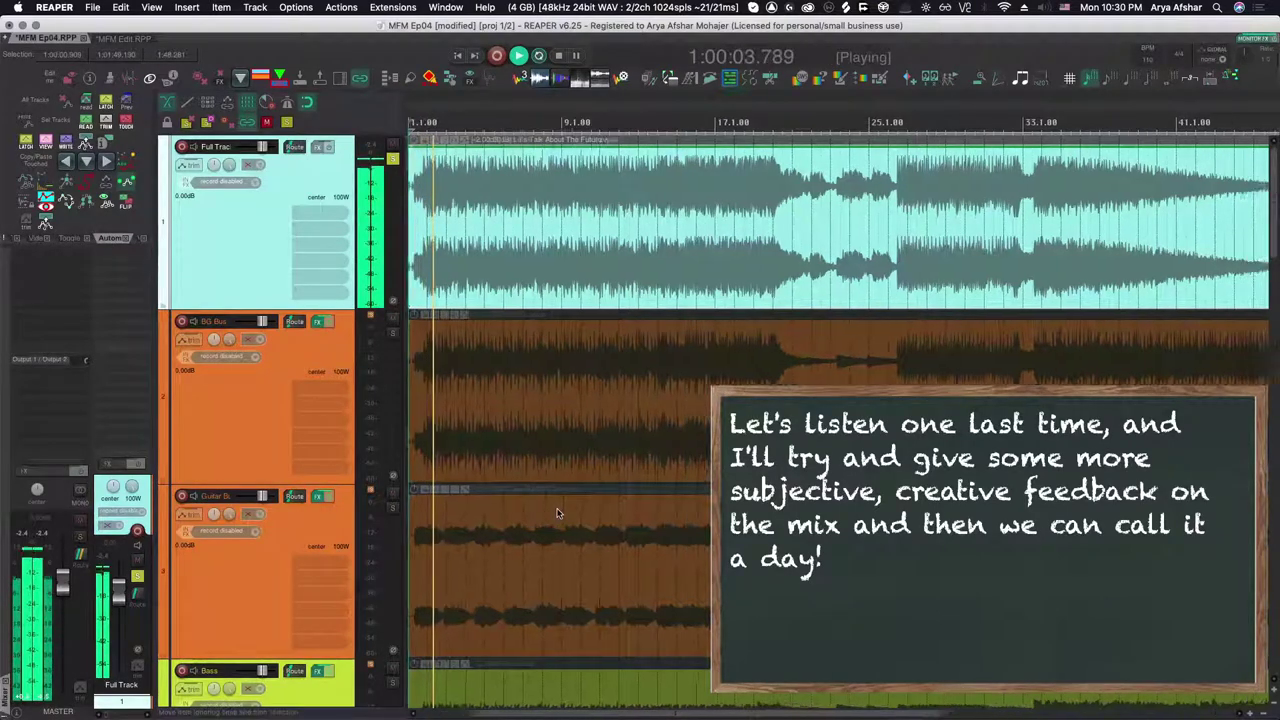
scroll(557, 513, left, 1)
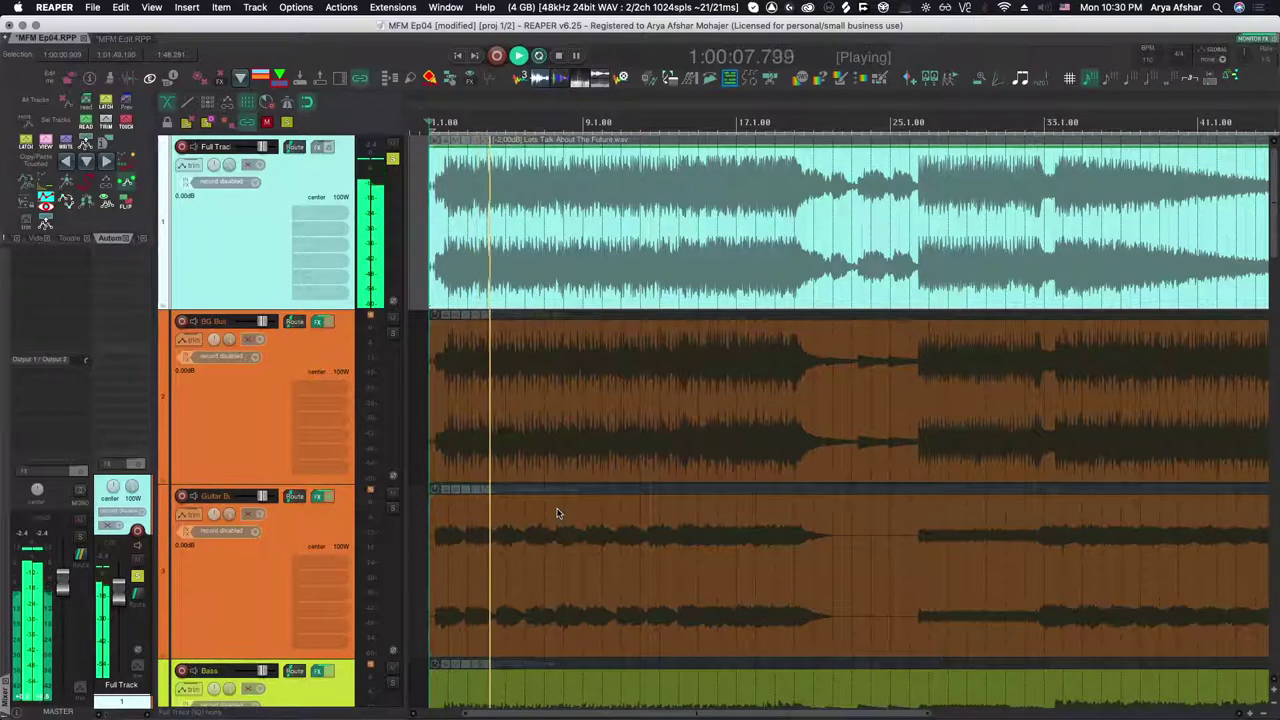
scroll(557, 513, down, 1)
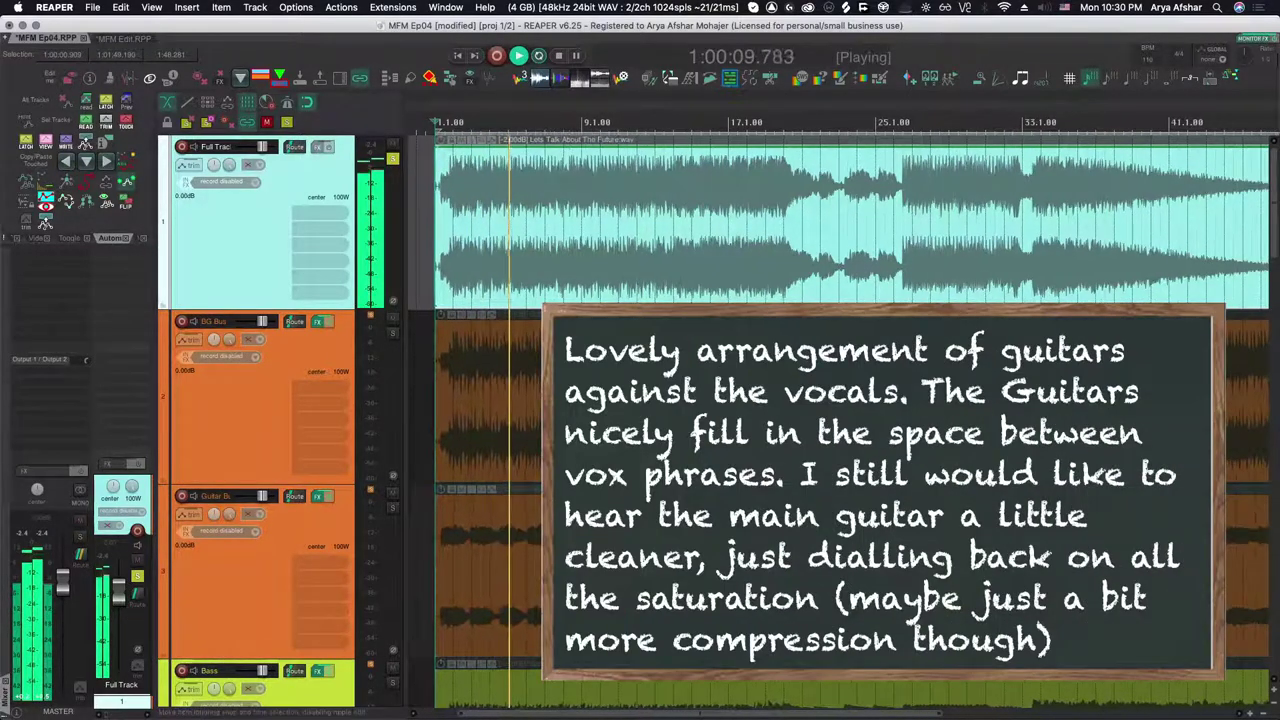
scroll(557, 513, down, 4)
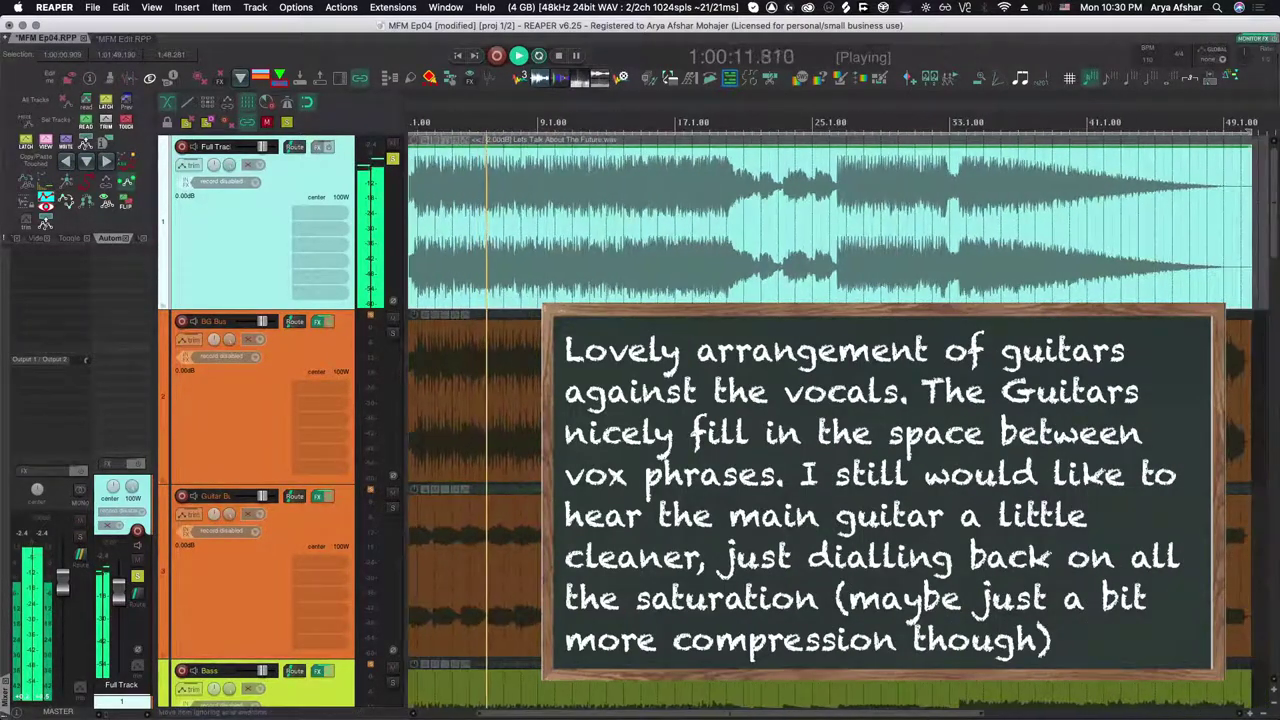
scroll(557, 513, down, 1)
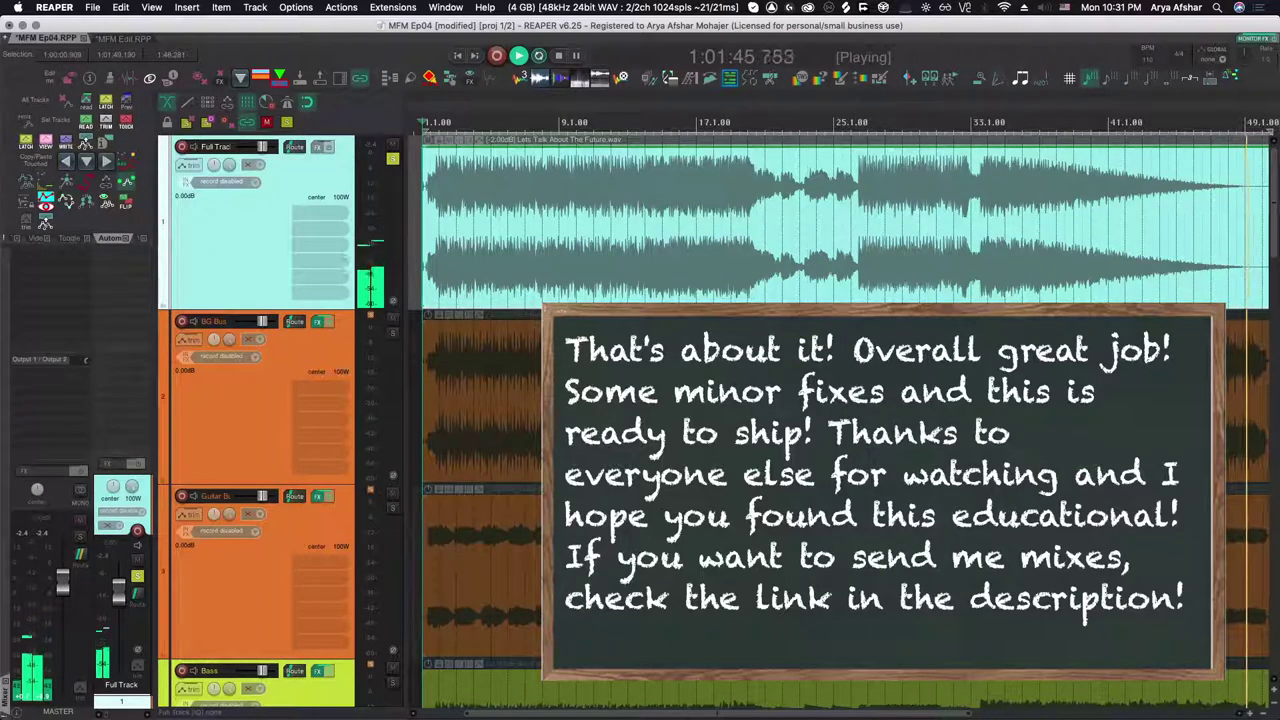
key(space)
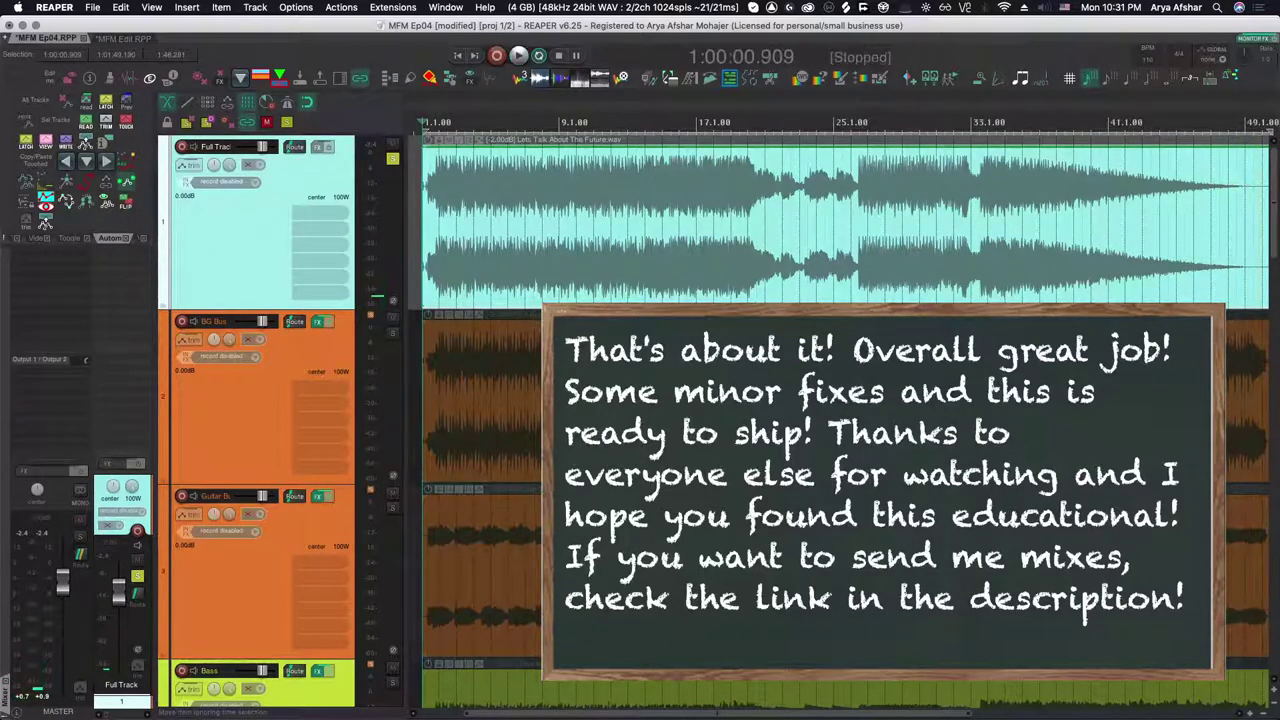